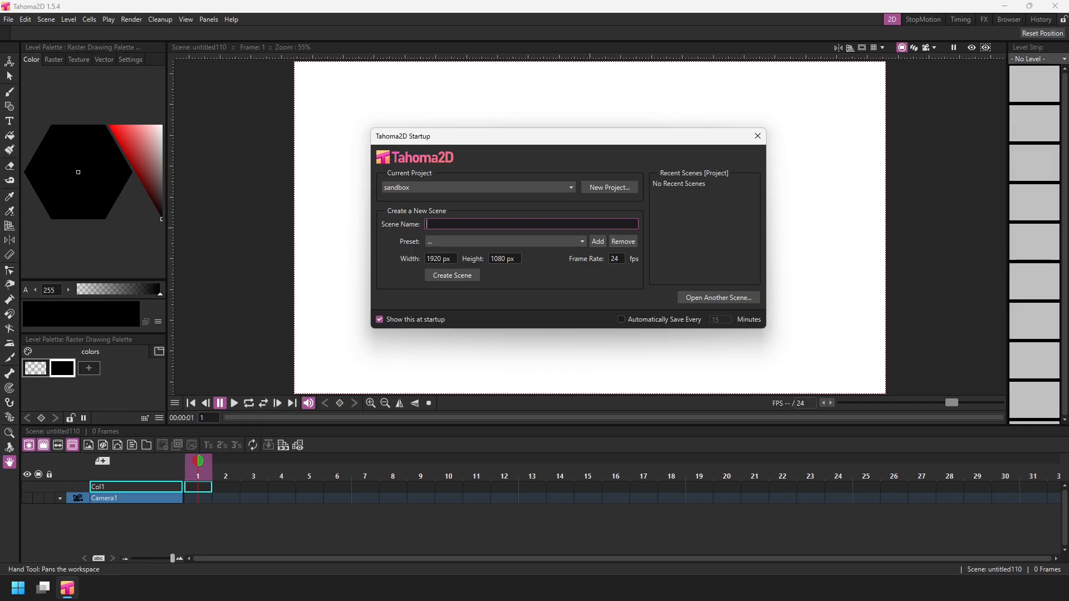
Create a new project named Drawing Levels and a new scene named Demo in it.
click(596, 190)
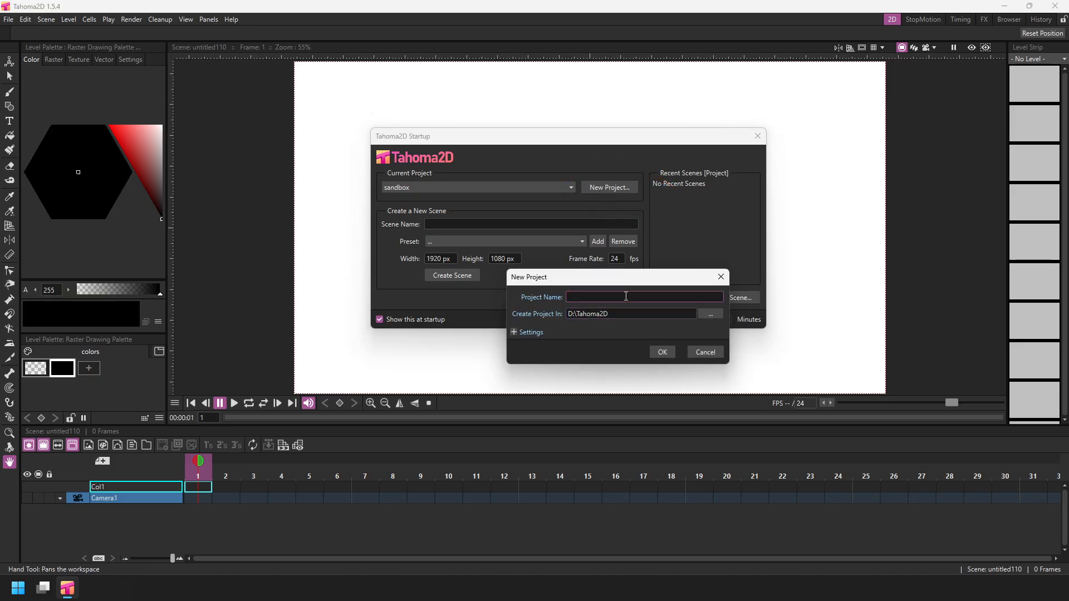
text(Drawing Levels)
click(663, 352)
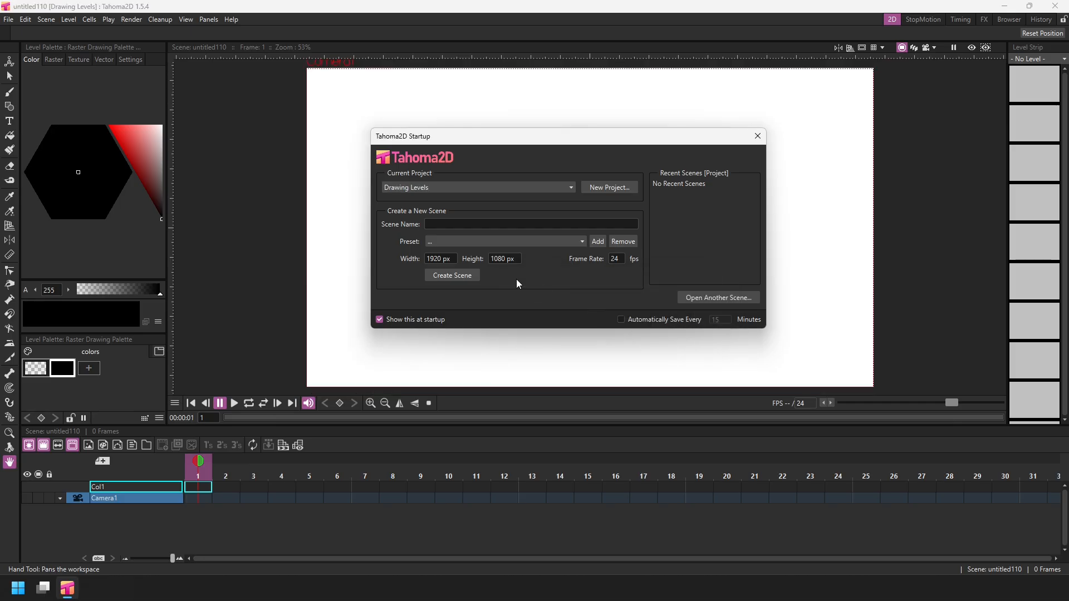
click(462, 224)
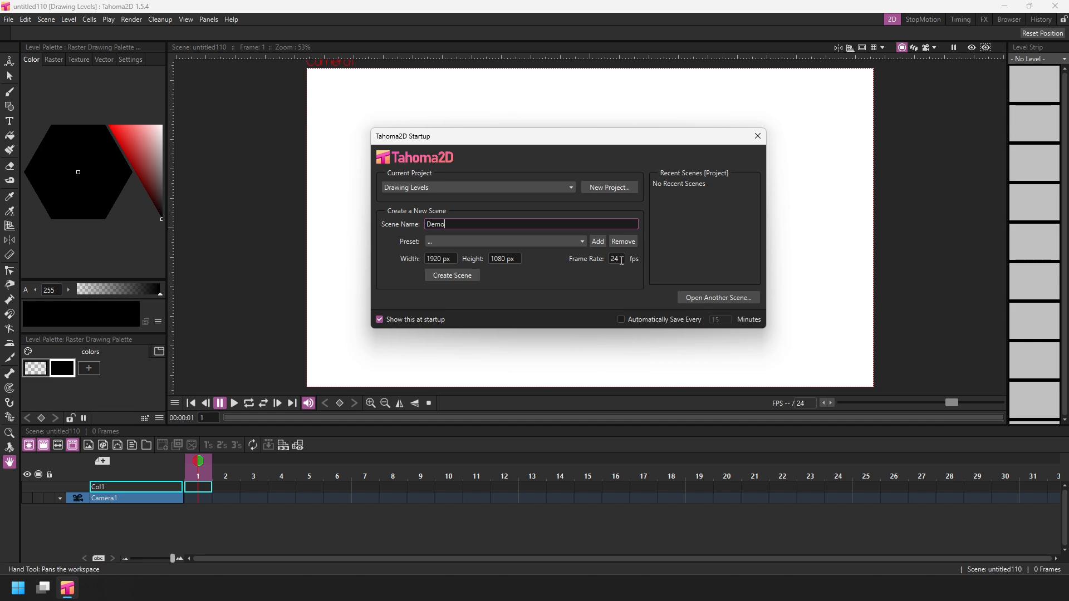
click(447, 277)
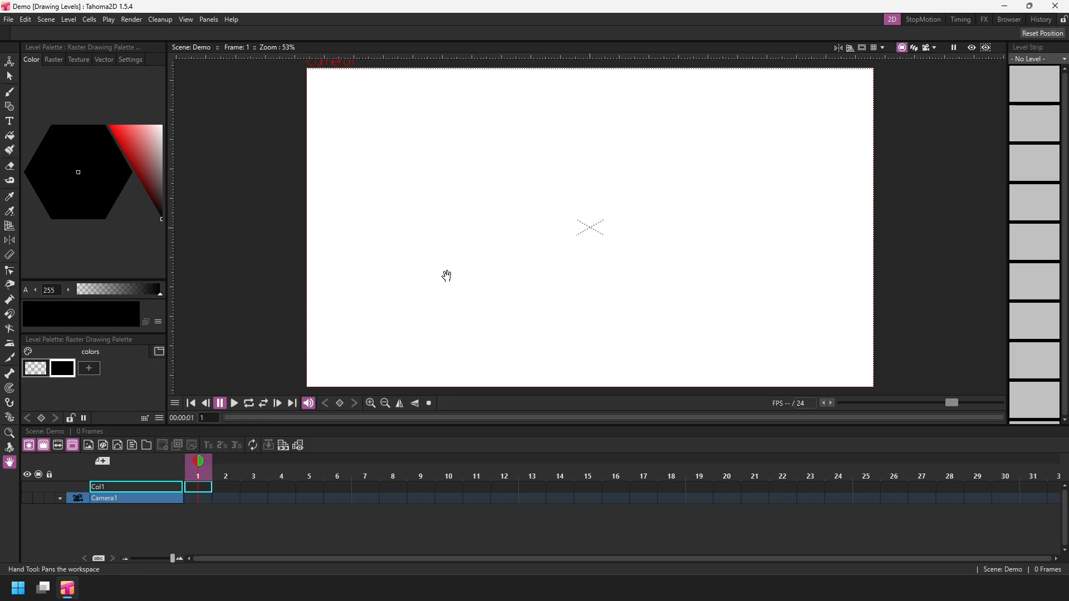
Draw a spiral stroke with the Brush tool near the canvas's upper left.
click(12, 93)
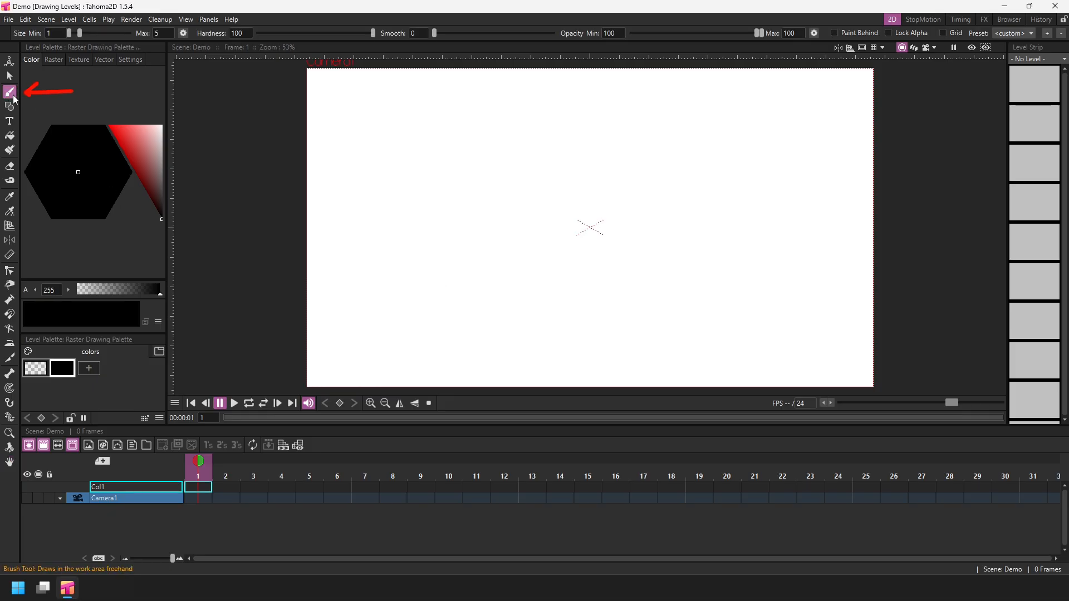
mouse_move(382, 103)
mouse_down()
mouse_move(381, 178)
mouse_move(438, 104)
mouse_move(404, 158)
mouse_move(420, 132)
mouse_up()
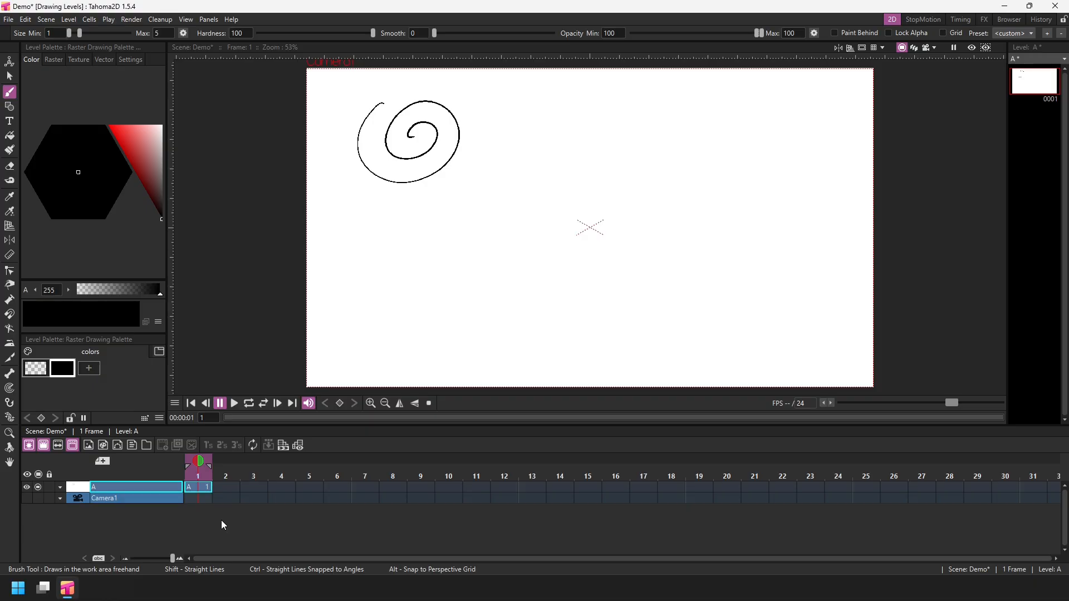
In the Drawing preferences, turn off Enable Autocreation and close the preferences.
click(8, 19)
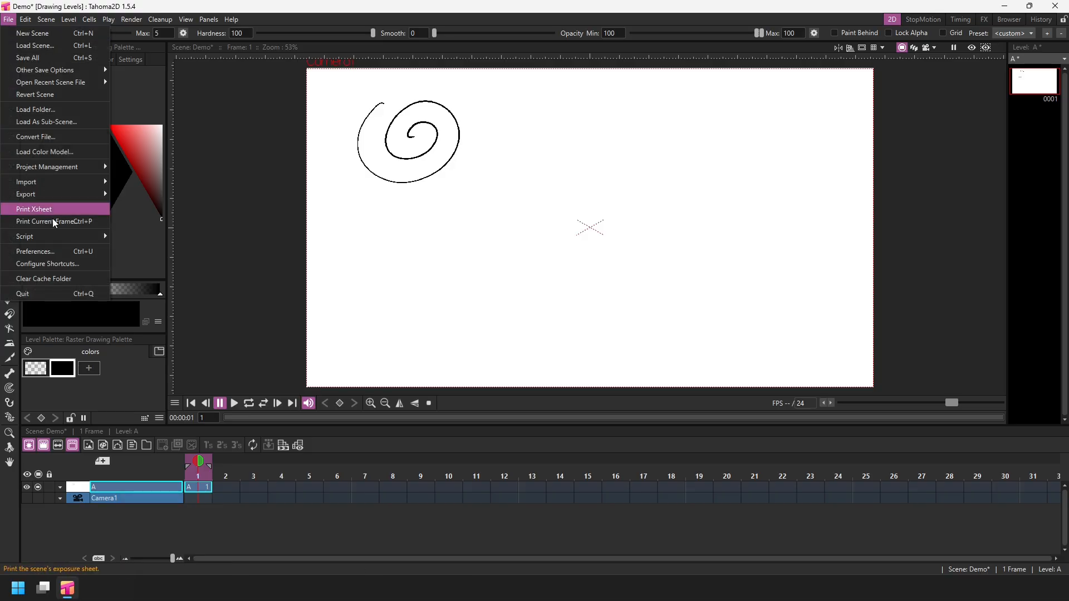
click(60, 251)
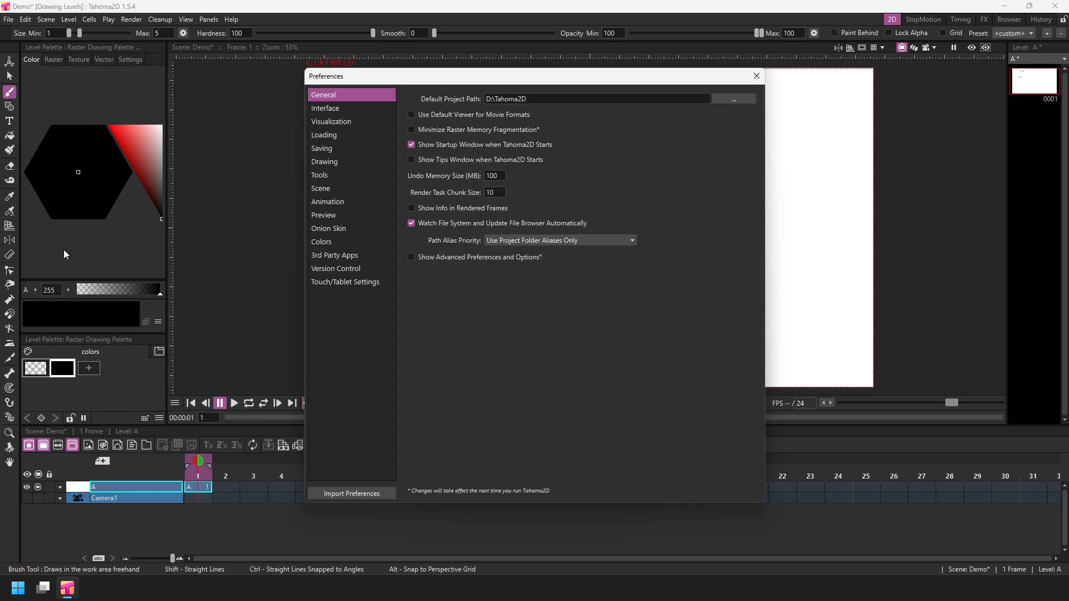
click(345, 163)
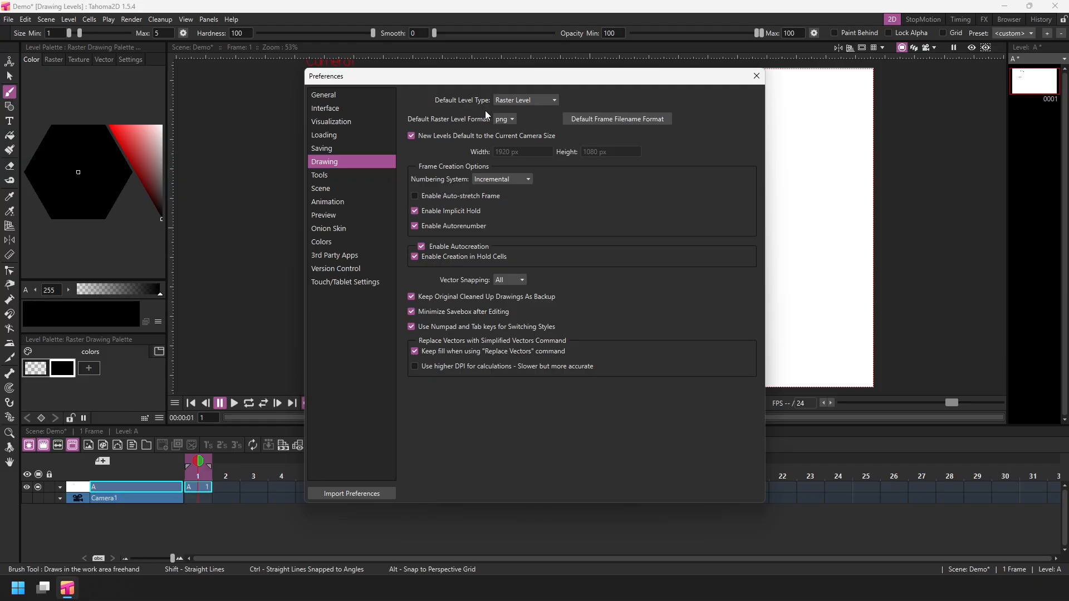
click(540, 99)
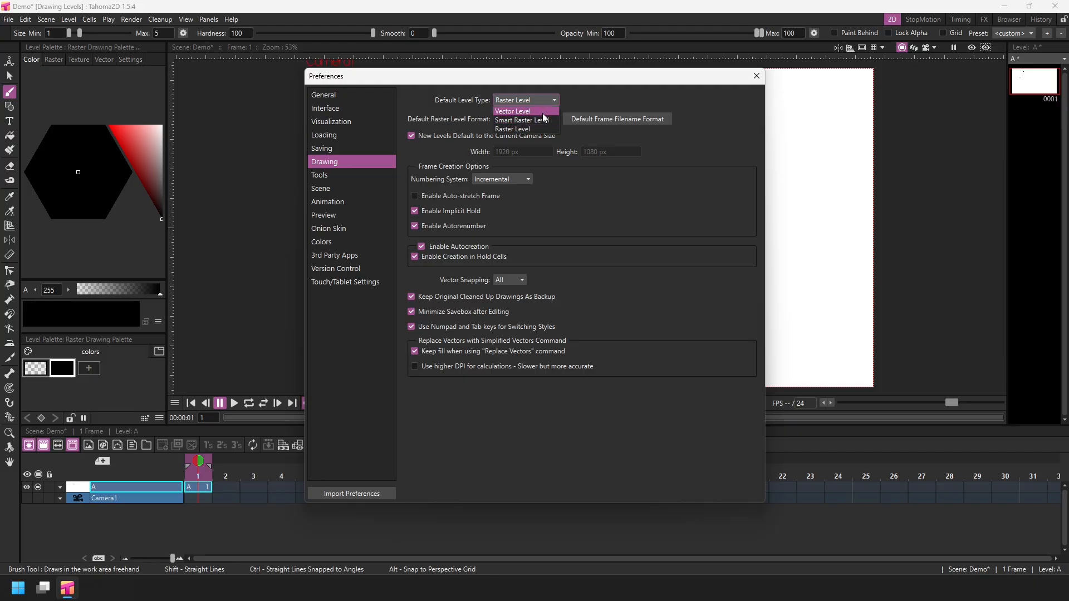
click(576, 97)
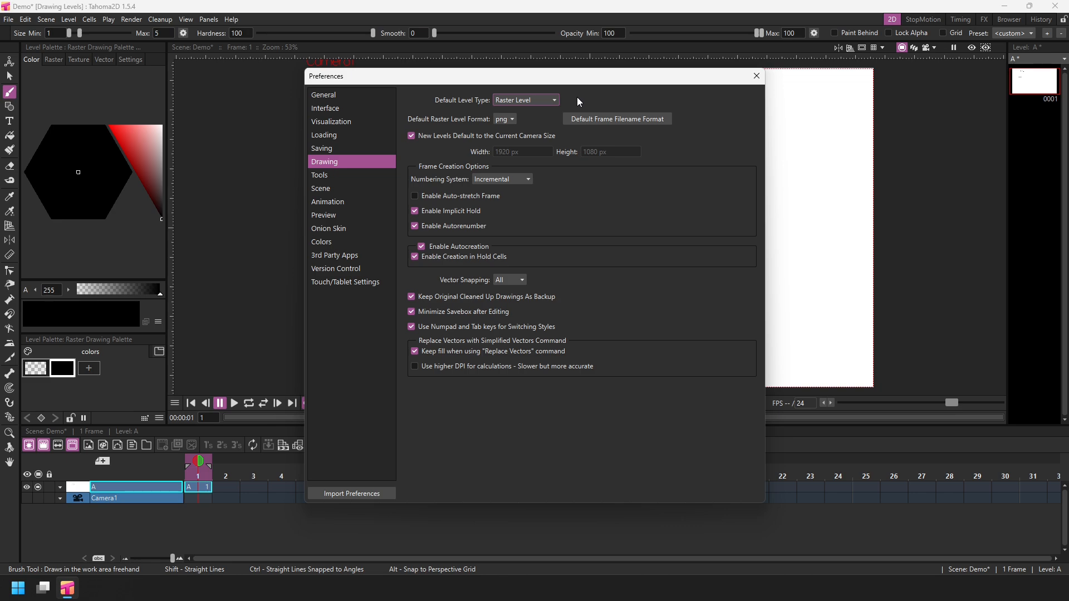
click(421, 246)
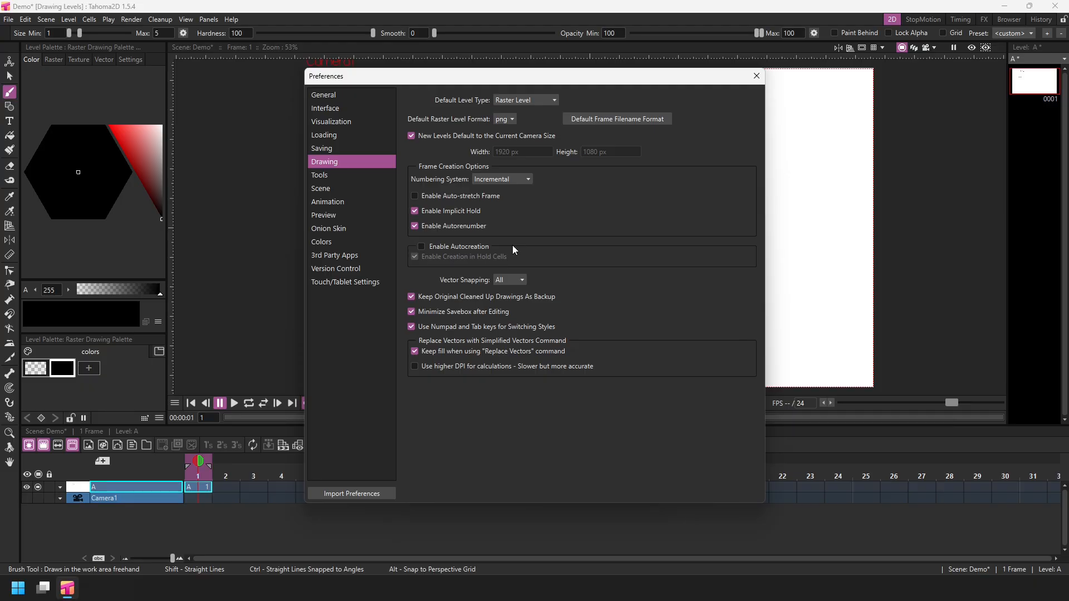
click(756, 76)
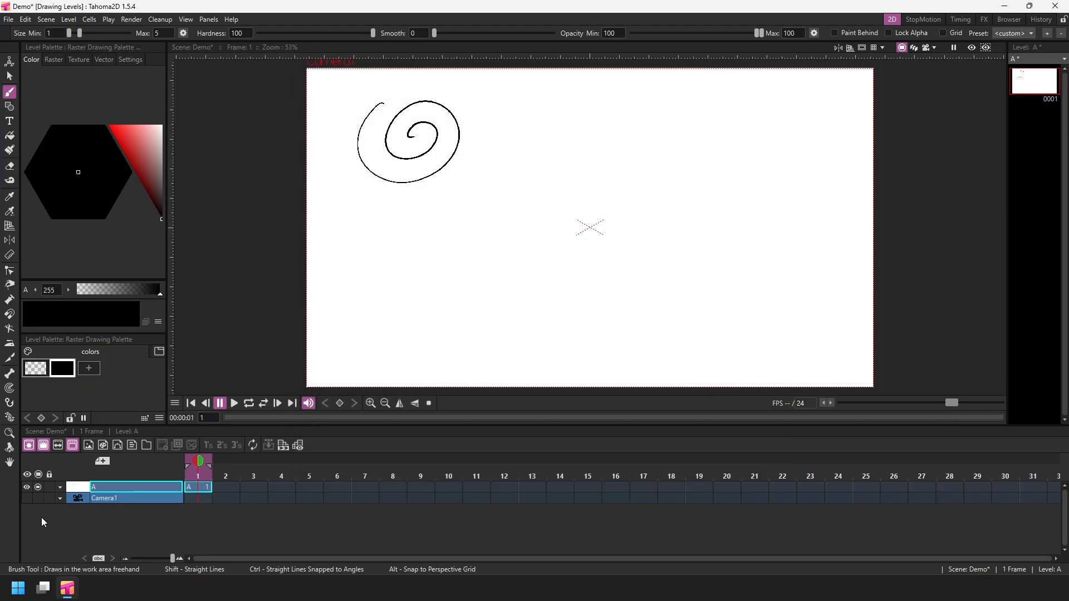
Undo the spiral stroke.
click(29, 20)
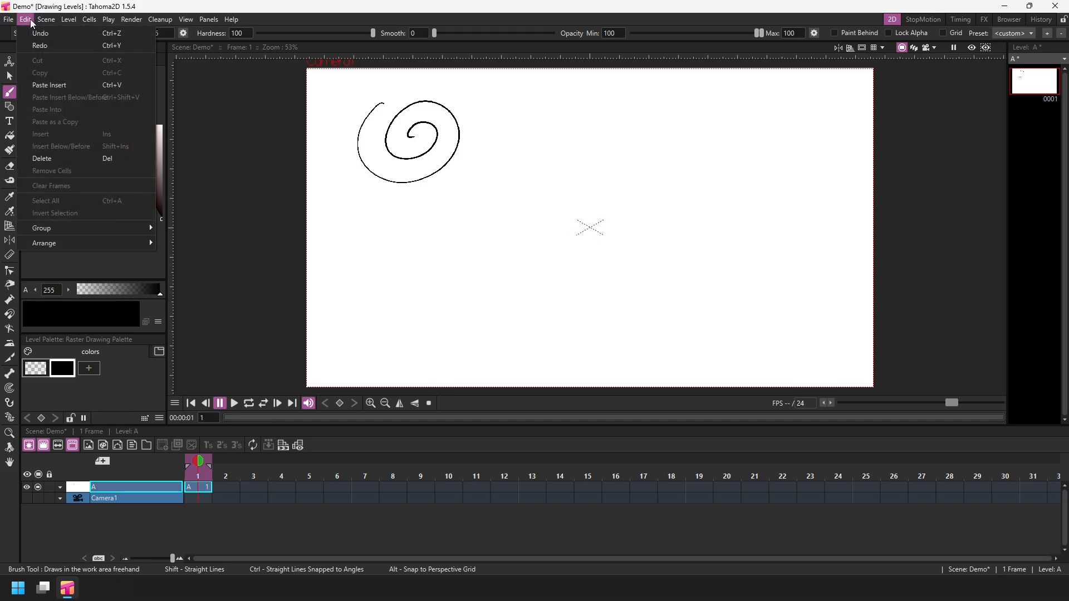
click(69, 34)
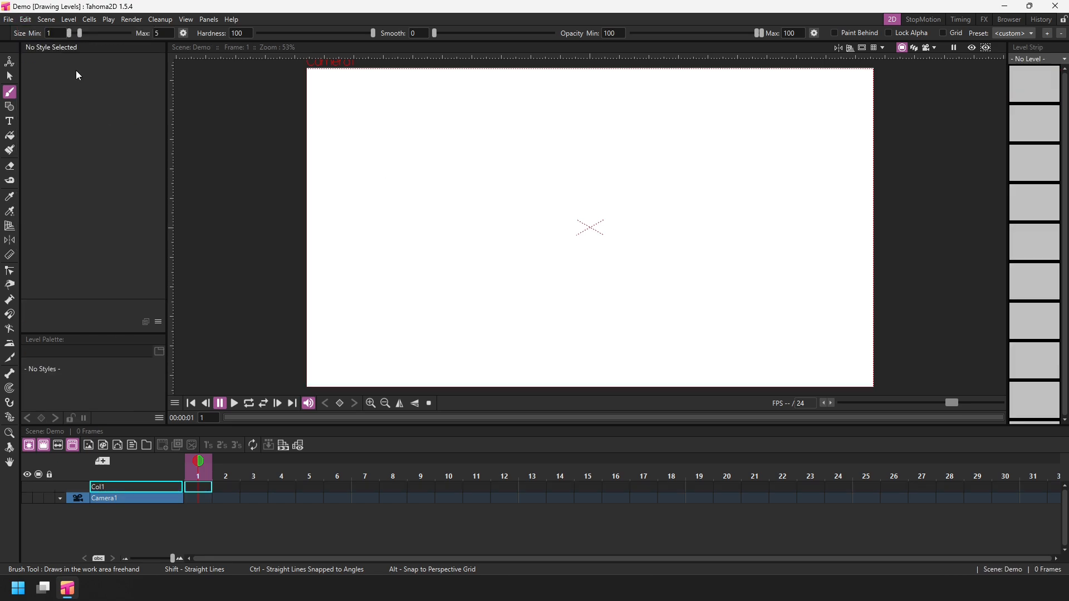
click(73, 20)
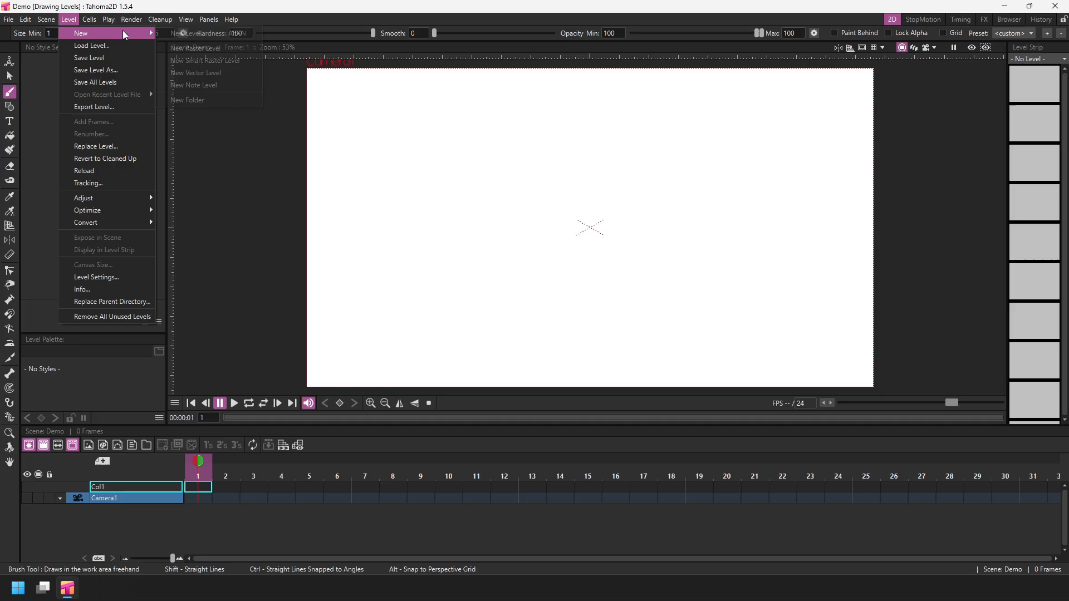
mouse_move(122, 30)
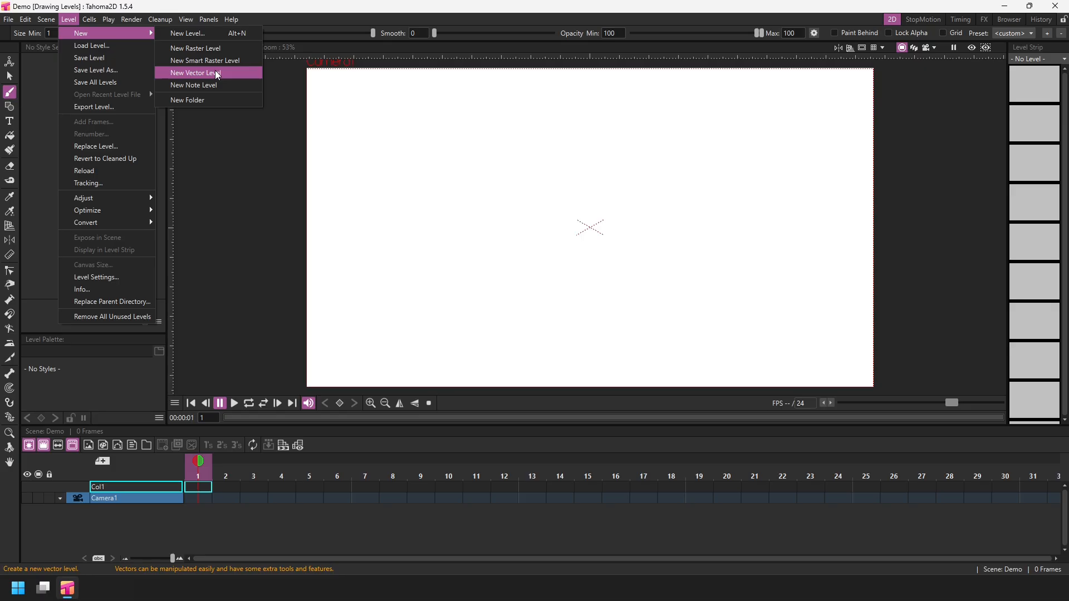
click(281, 14)
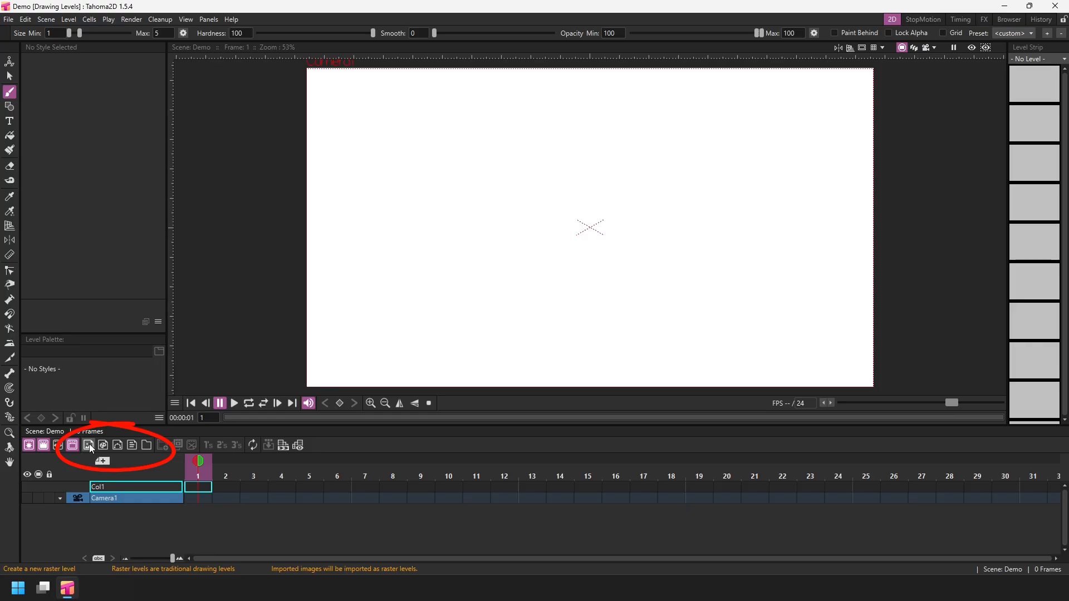
Create a new Raster Level named R and save the scene.
click(88, 445)
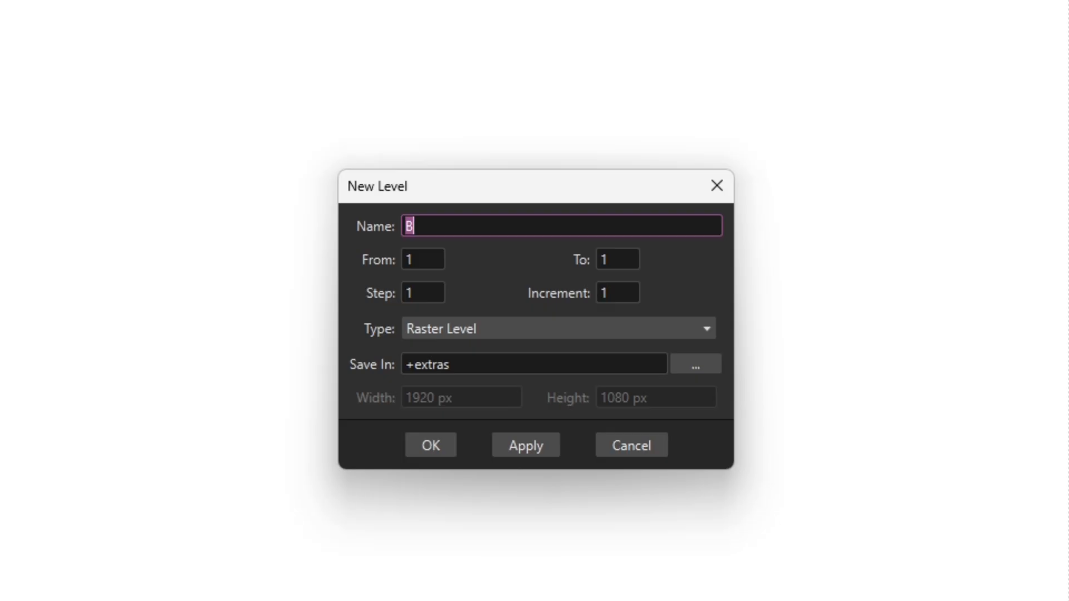
click(519, 333)
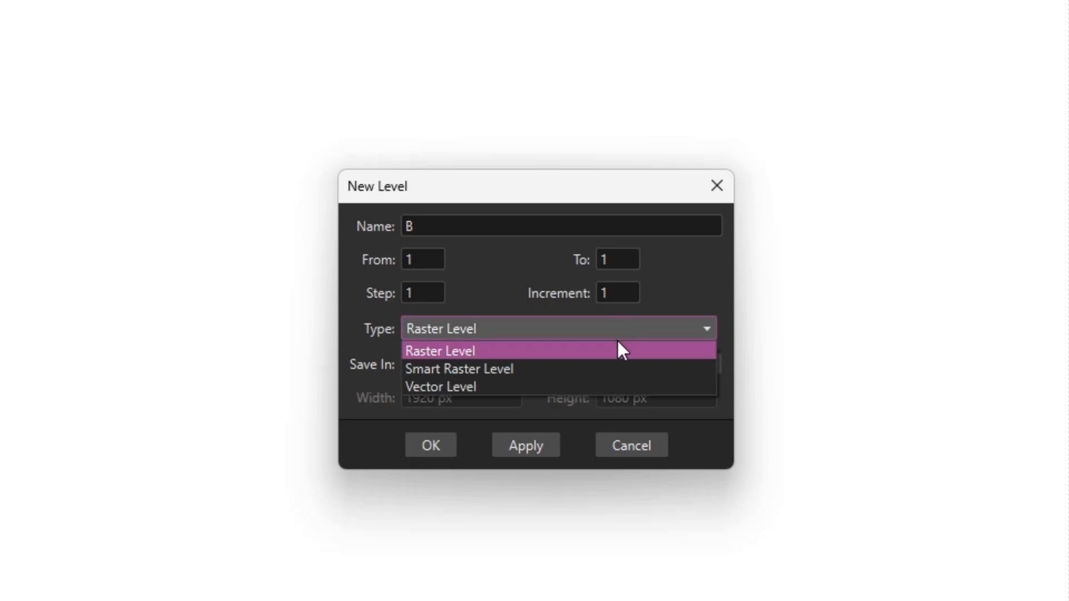
click(704, 292)
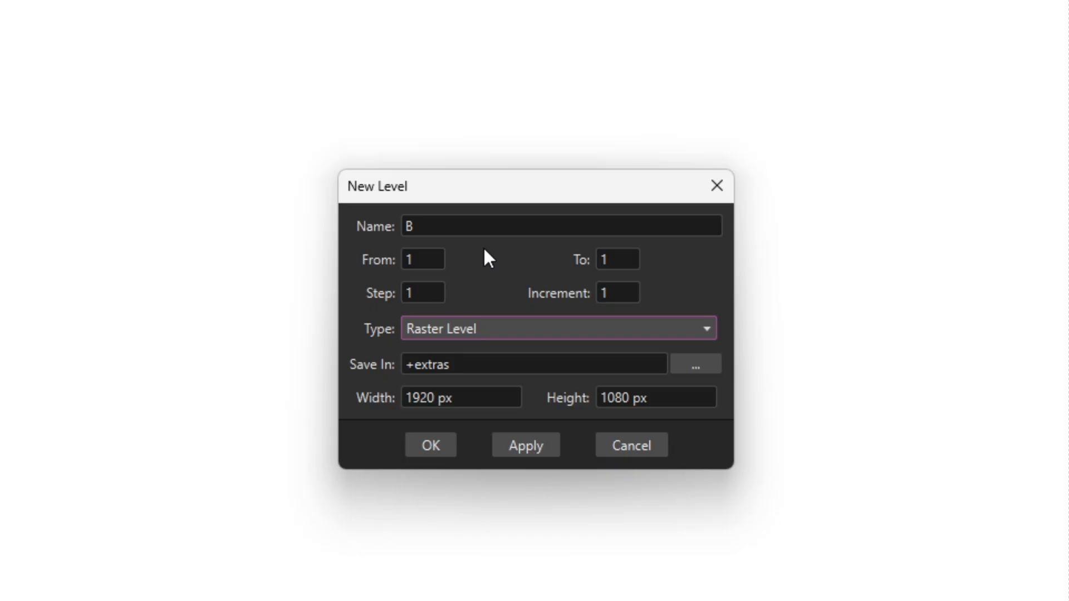
double_click(421, 225)
text(R)
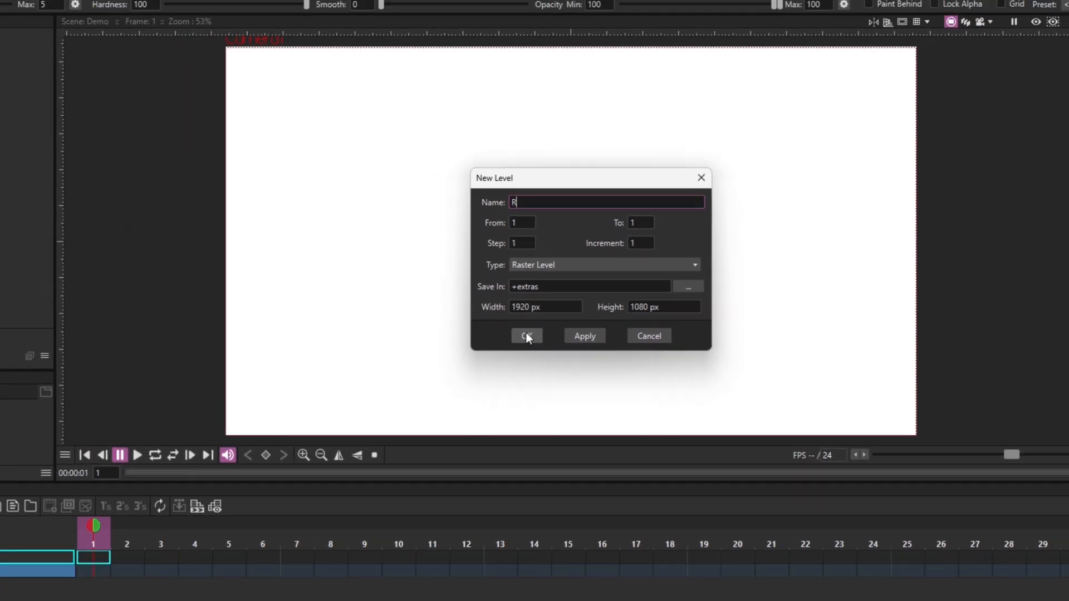
click(473, 402)
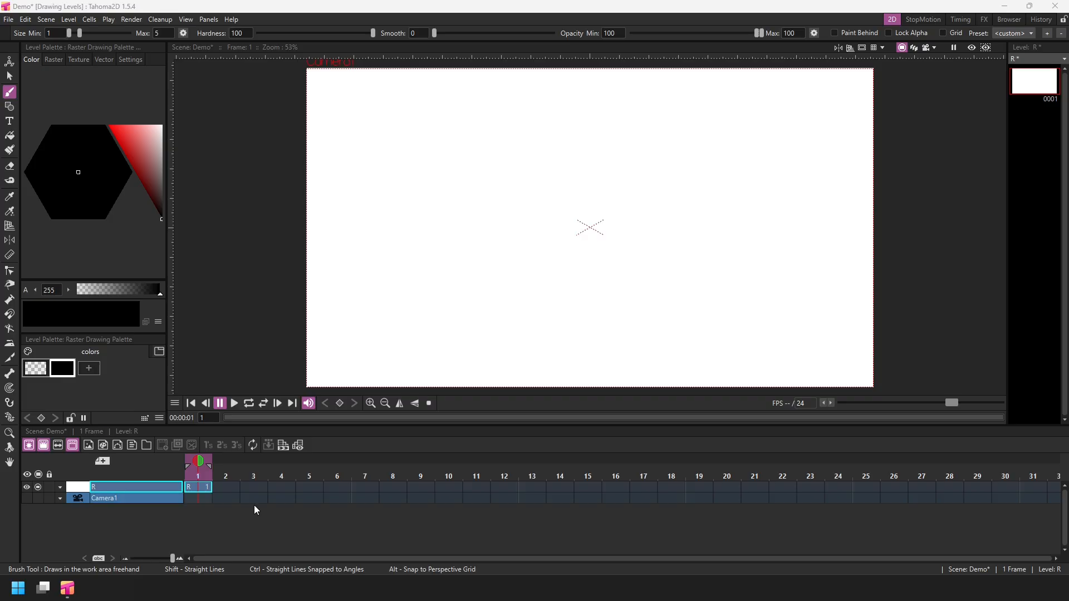
key(ctrl+s)
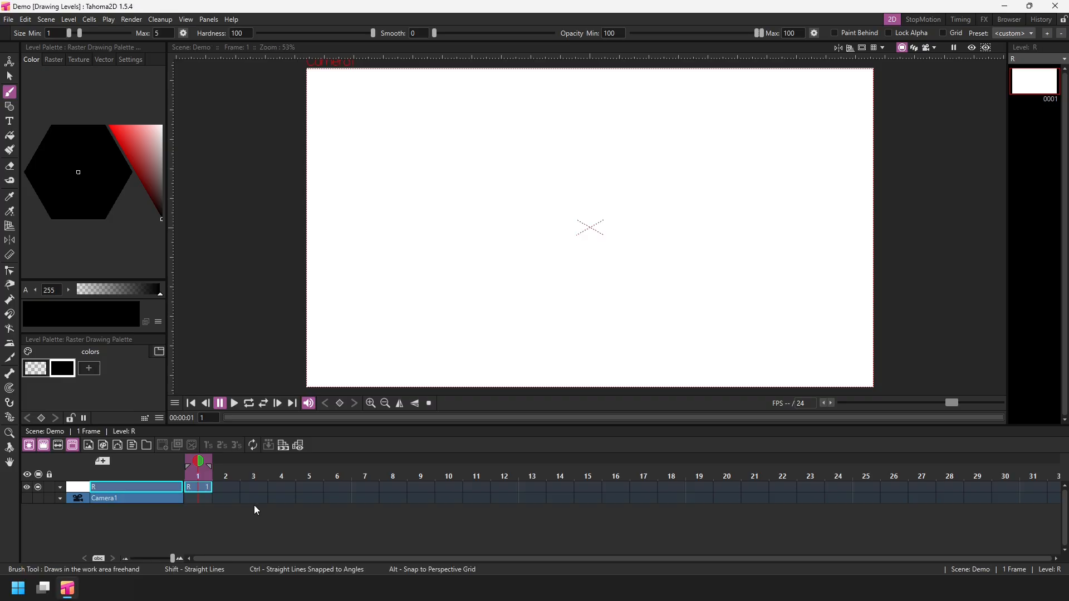
Create a new Smart Raster Level named SR.
click(103, 445)
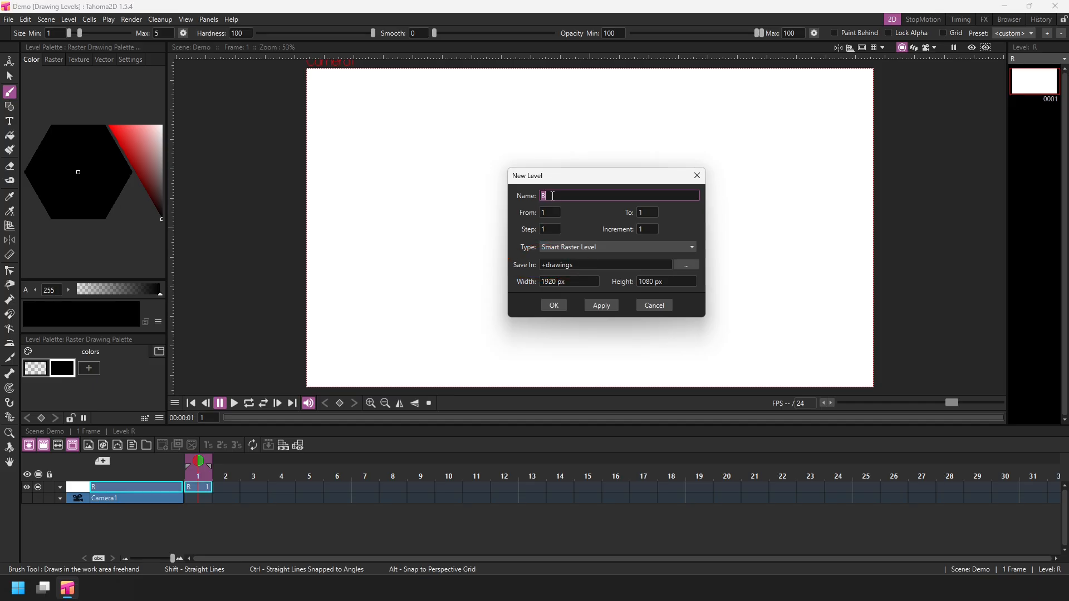
text(SR)
click(554, 306)
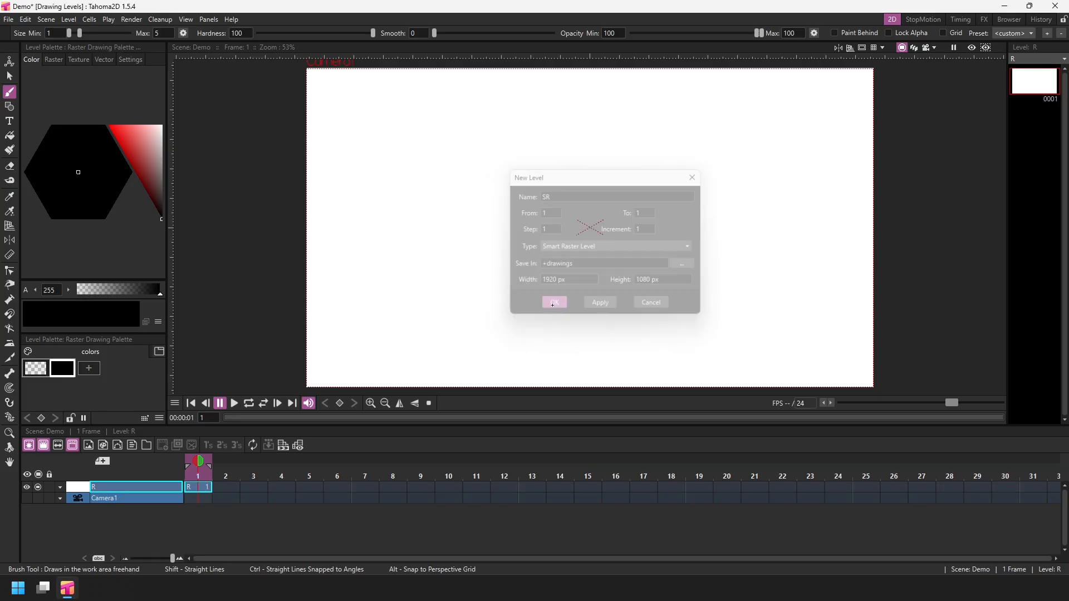
Create a new Vector Level named V.
click(115, 443)
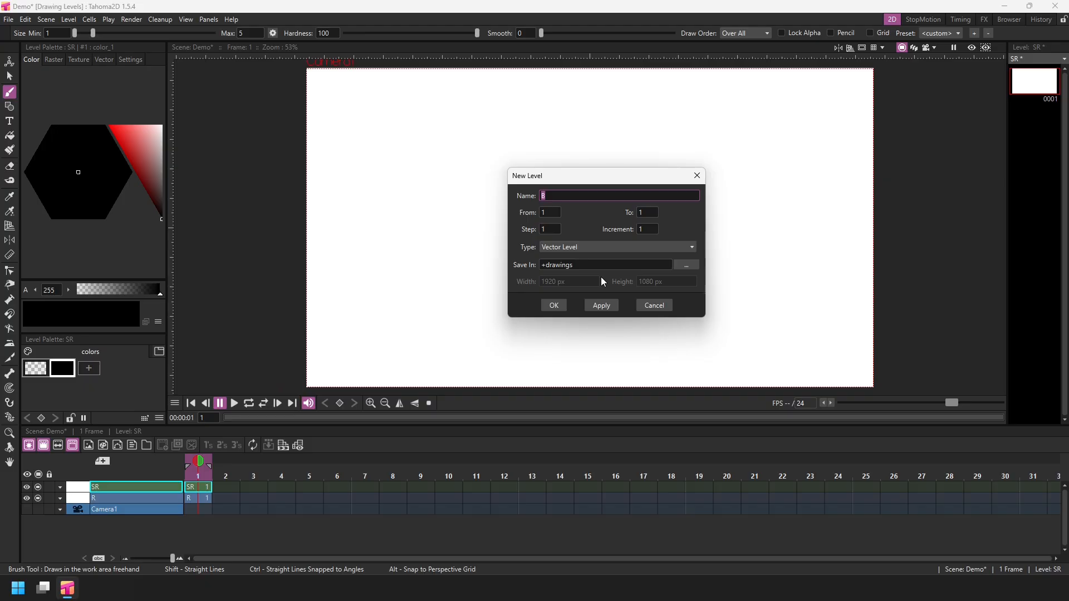
text(V)
click(557, 306)
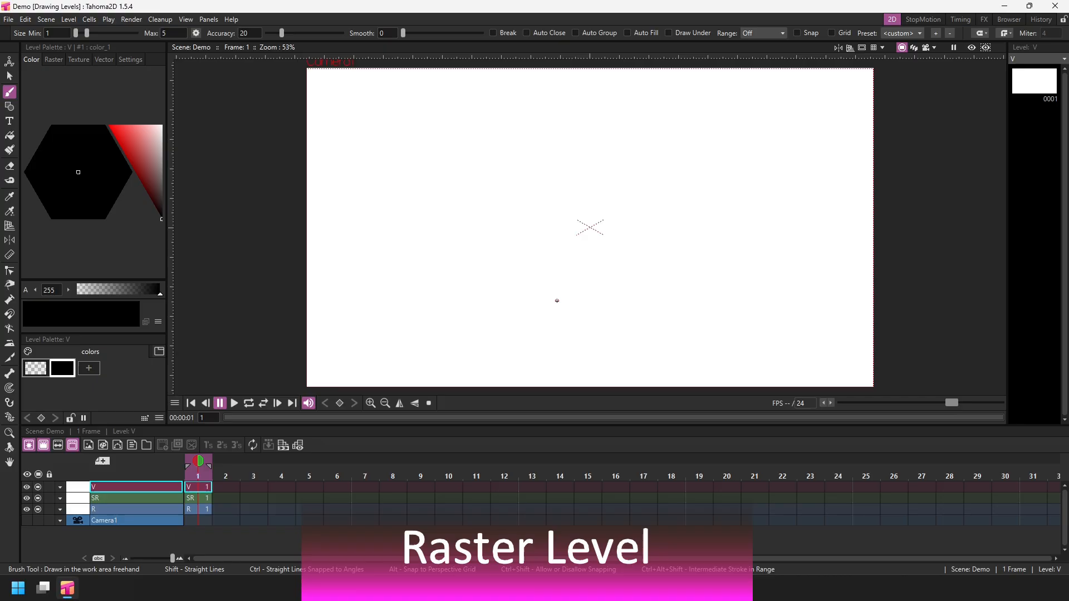
Select the R level's cell, set the brush size to 4 minimum and 15 maximum, and draw a zigzag stroke near the canvas's top-left corner.
click(199, 509)
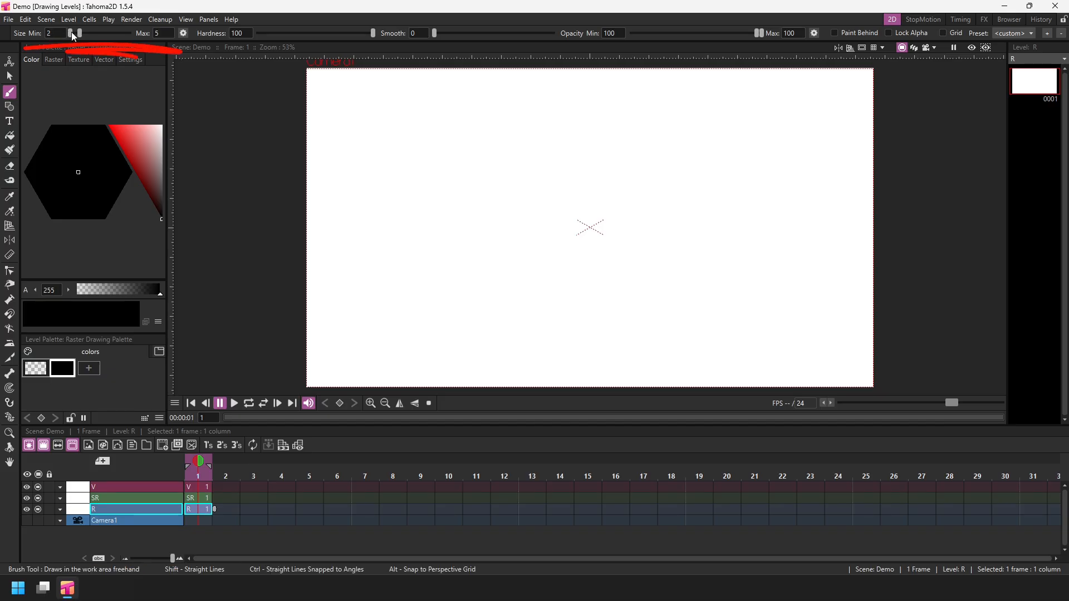
drag(71, 33, 77, 34)
click(164, 33)
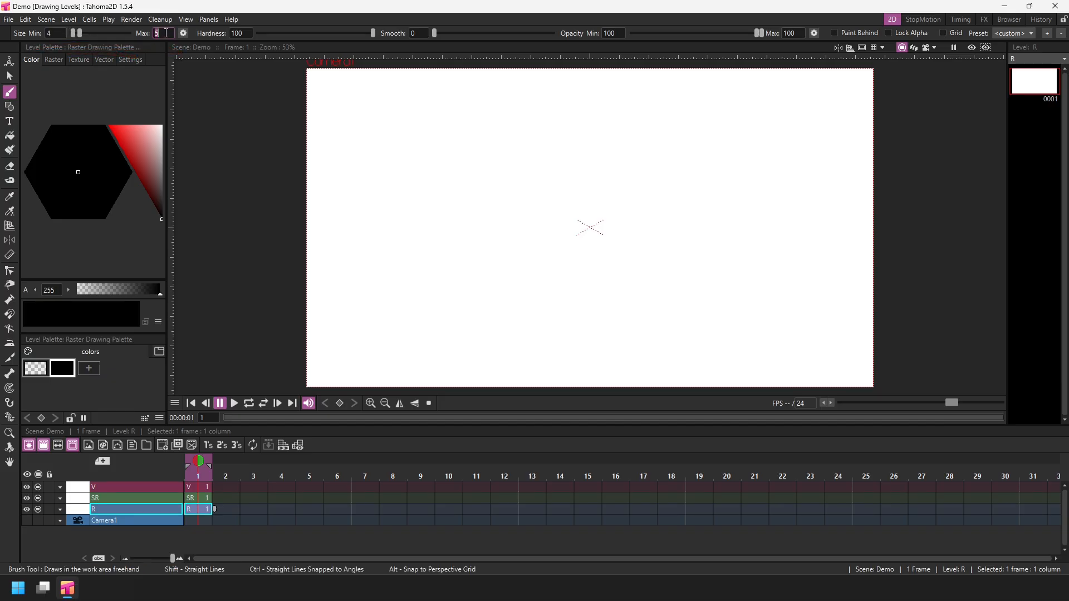
text(15)
key(Tab)
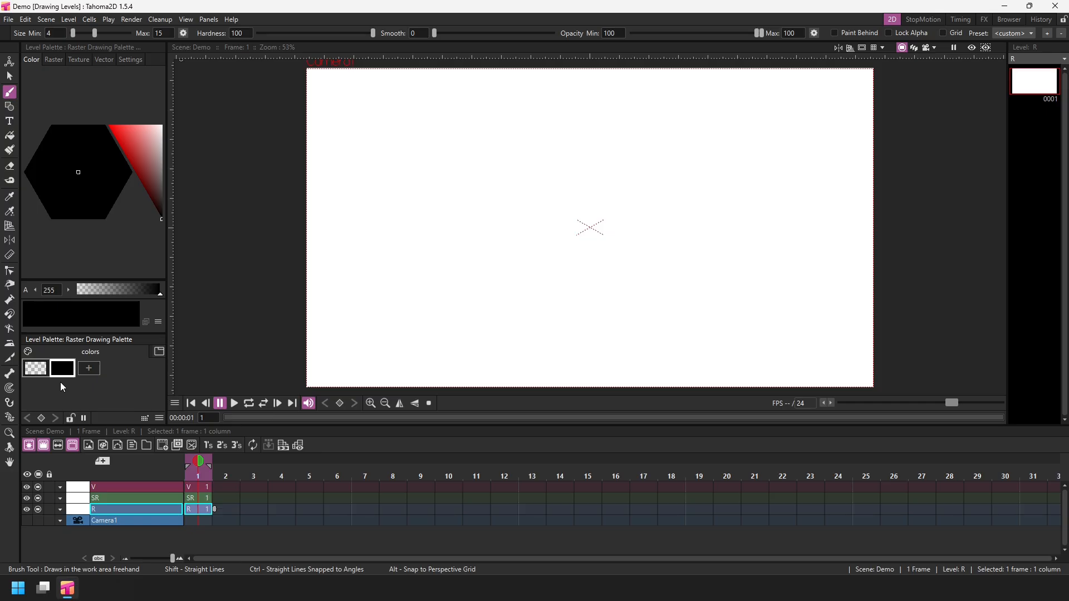
mouse_move(318, 99)
mouse_down()
mouse_move(322, 120)
mouse_move(402, 127)
mouse_move(395, 164)
mouse_up()
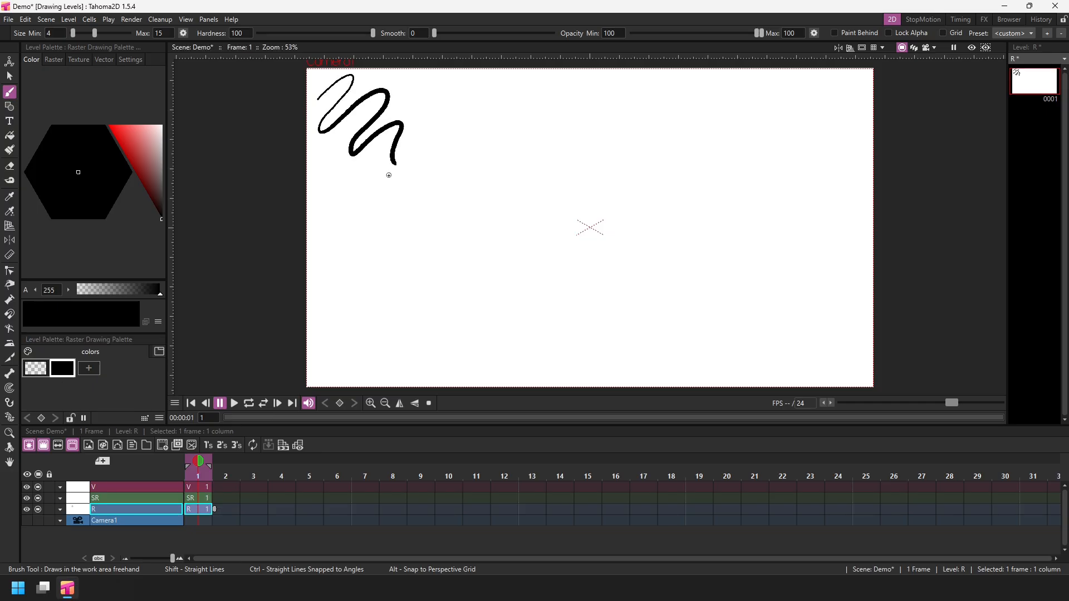
Change the current color to a bright green on the color wheel.
click(157, 189)
mouse_move(155, 182)
mouse_down()
mouse_move(134, 125)
mouse_move(146, 133)
mouse_up()
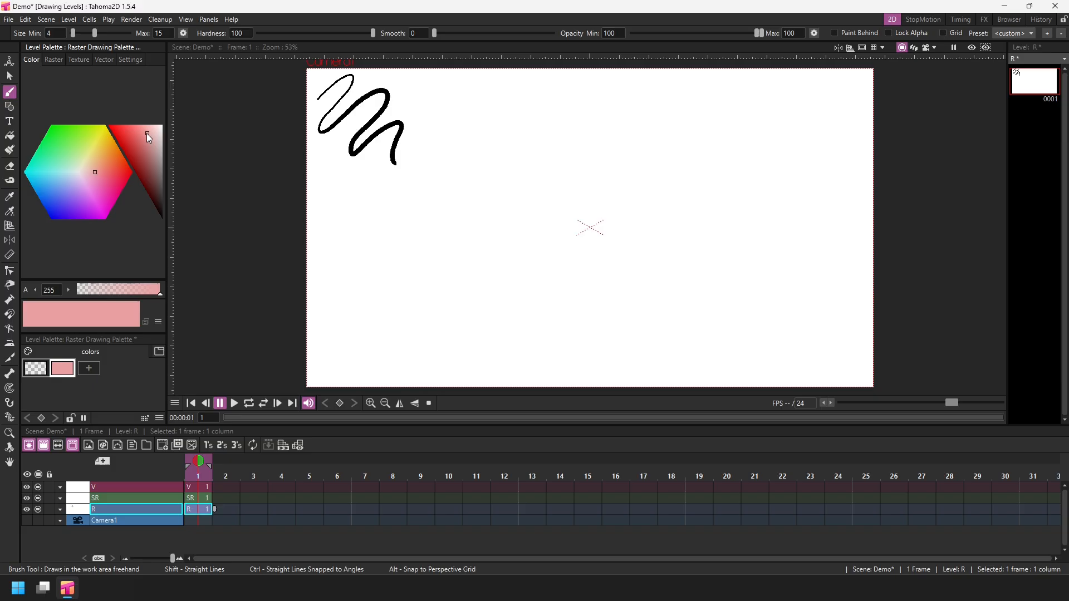
mouse_move(96, 173)
mouse_down()
mouse_move(85, 201)
mouse_move(53, 189)
mouse_move(60, 140)
mouse_up()
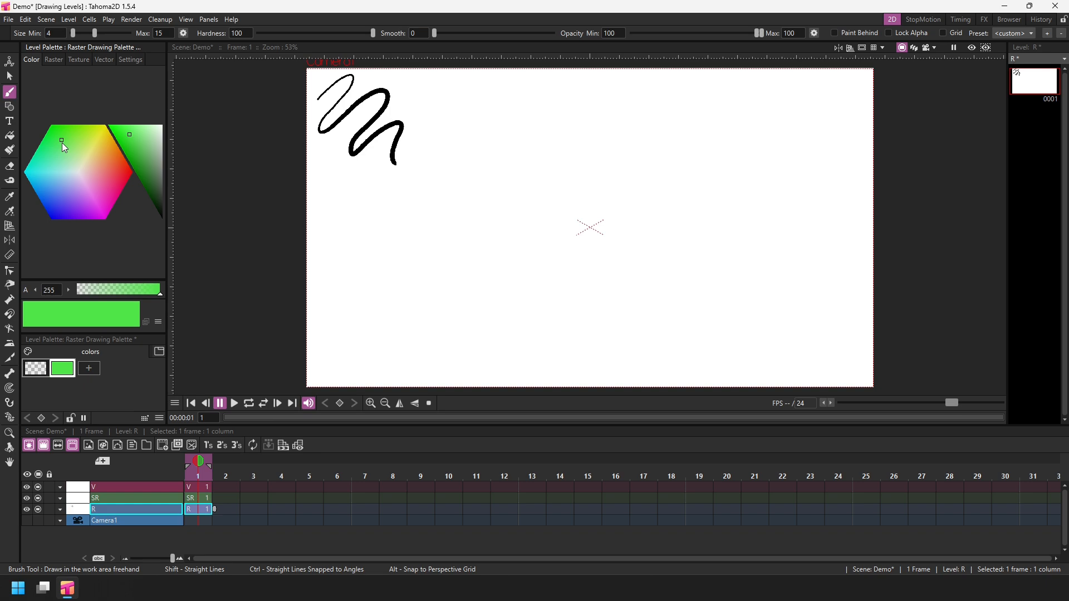
Show the HSV sliders in the style editor and change the current color to a pink hue.
click(159, 323)
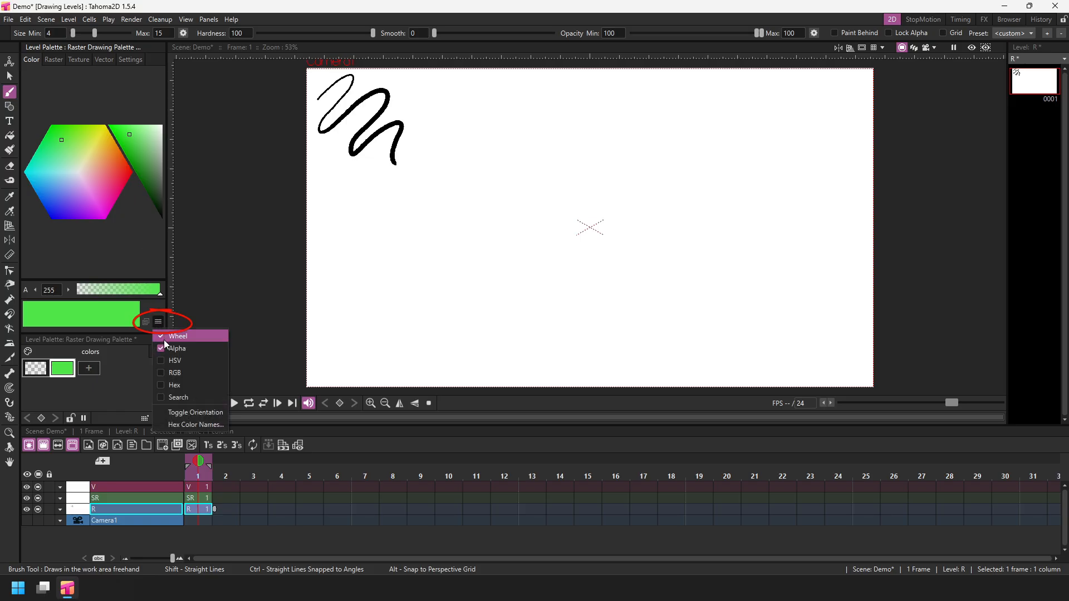
click(188, 360)
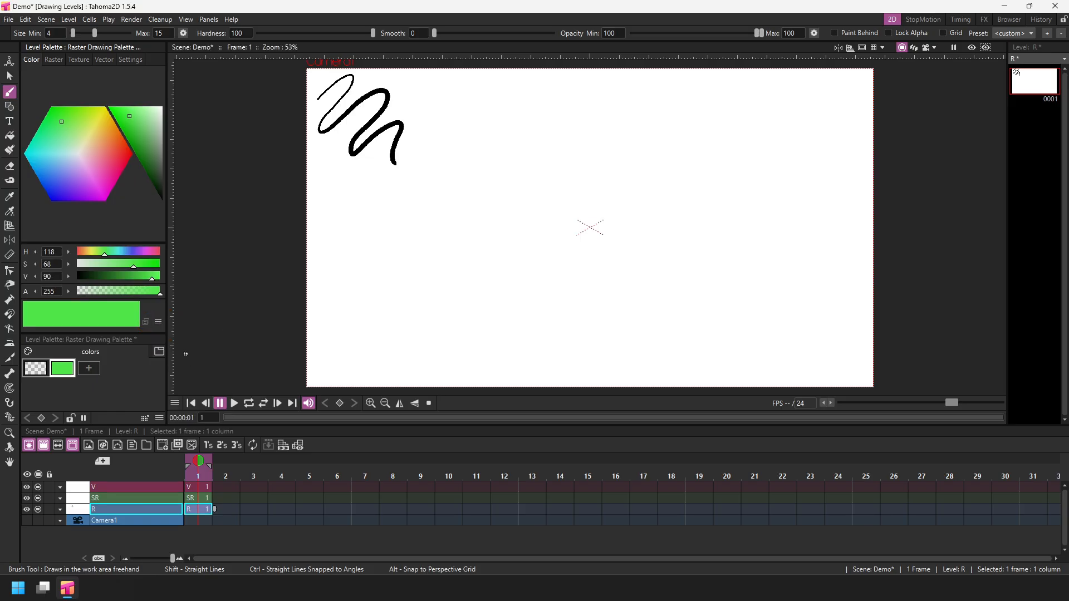
mouse_move(61, 122)
mouse_down()
mouse_move(94, 129)
mouse_move(101, 146)
mouse_move(84, 176)
mouse_up()
mouse_move(120, 112)
mouse_down()
mouse_move(155, 115)
mouse_move(152, 165)
mouse_move(149, 113)
mouse_up()
drag(84, 164, 105, 165)
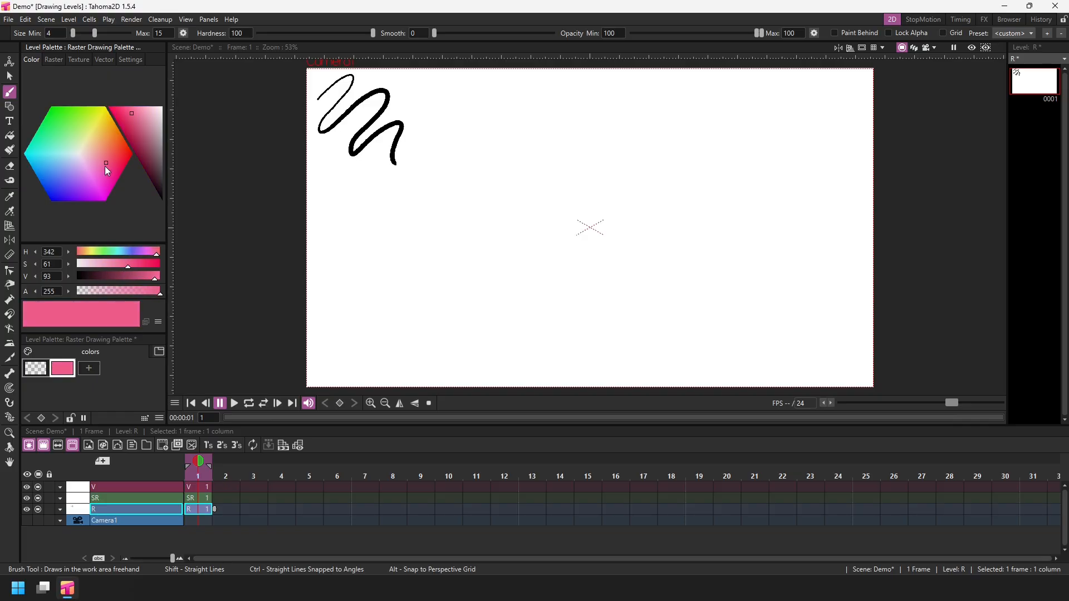
Draw a pink wavy stroke along the black zigzag and, in purple, a looping stroke around both.
mouse_move(323, 103)
mouse_down()
mouse_move(314, 137)
mouse_move(368, 114)
mouse_move(341, 168)
mouse_move(382, 138)
mouse_move(388, 174)
mouse_up()
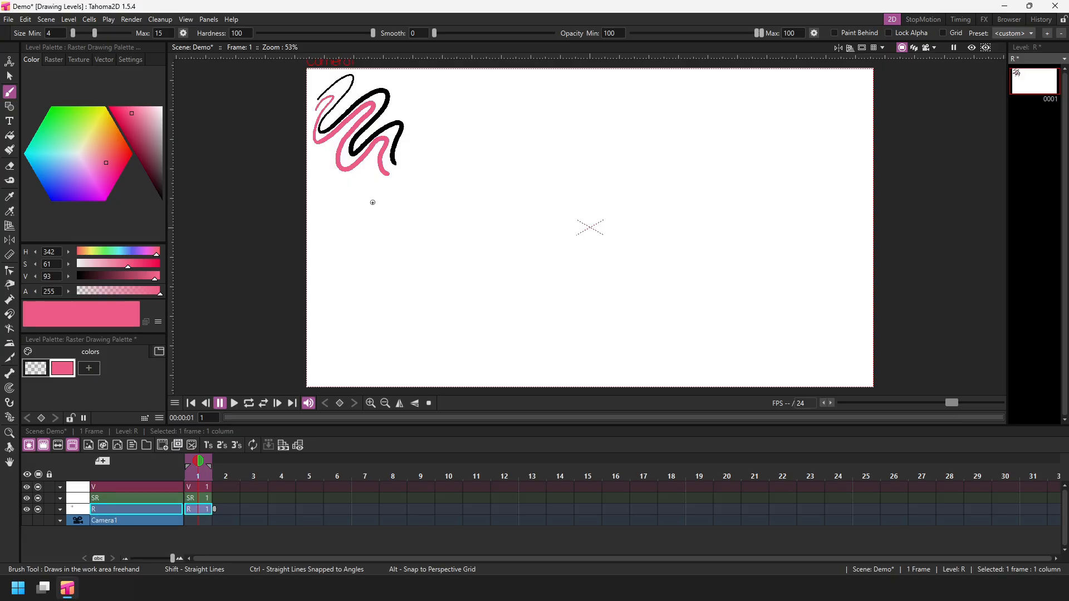
drag(103, 171, 80, 186)
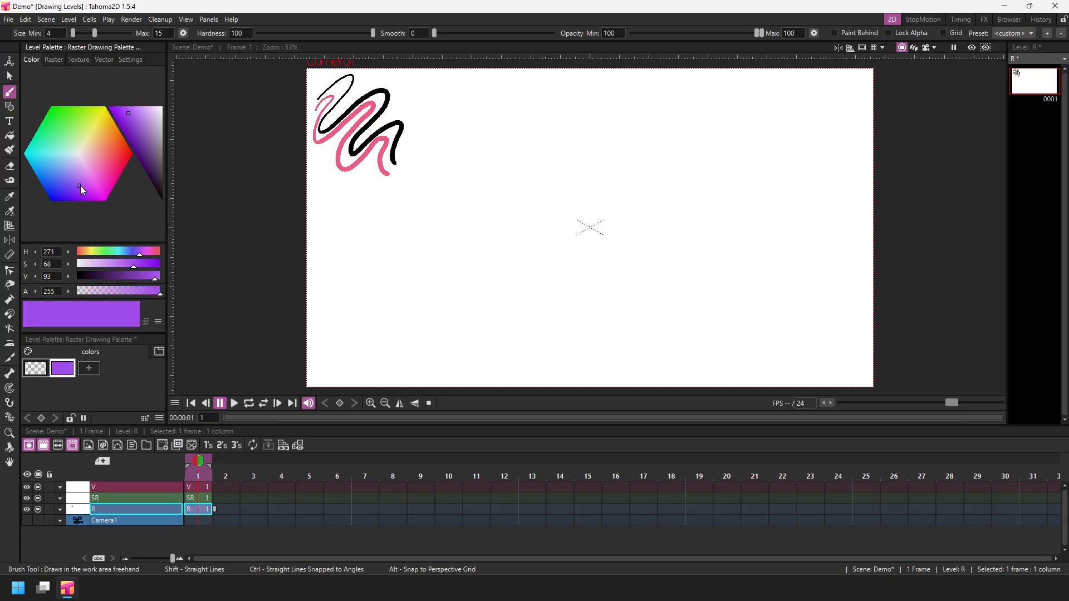
mouse_move(331, 149)
mouse_down()
mouse_move(328, 194)
mouse_move(369, 173)
mouse_move(376, 203)
mouse_move(408, 169)
mouse_move(423, 123)
mouse_move(395, 113)
mouse_move(390, 81)
mouse_up()
Adjust the color to a muted blue and draw another wavy stroke around the purple loop.
drag(131, 267, 95, 266)
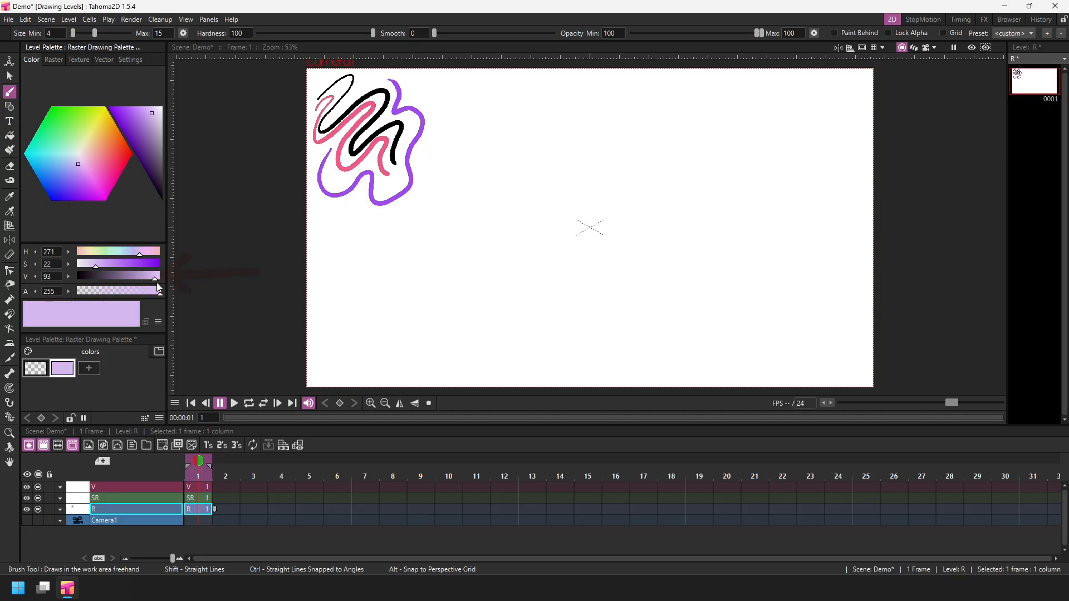
drag(157, 284, 144, 278)
drag(75, 165, 68, 170)
mouse_move(313, 195)
mouse_down()
mouse_move(362, 213)
mouse_move(415, 192)
mouse_move(434, 125)
mouse_move(400, 74)
mouse_up()
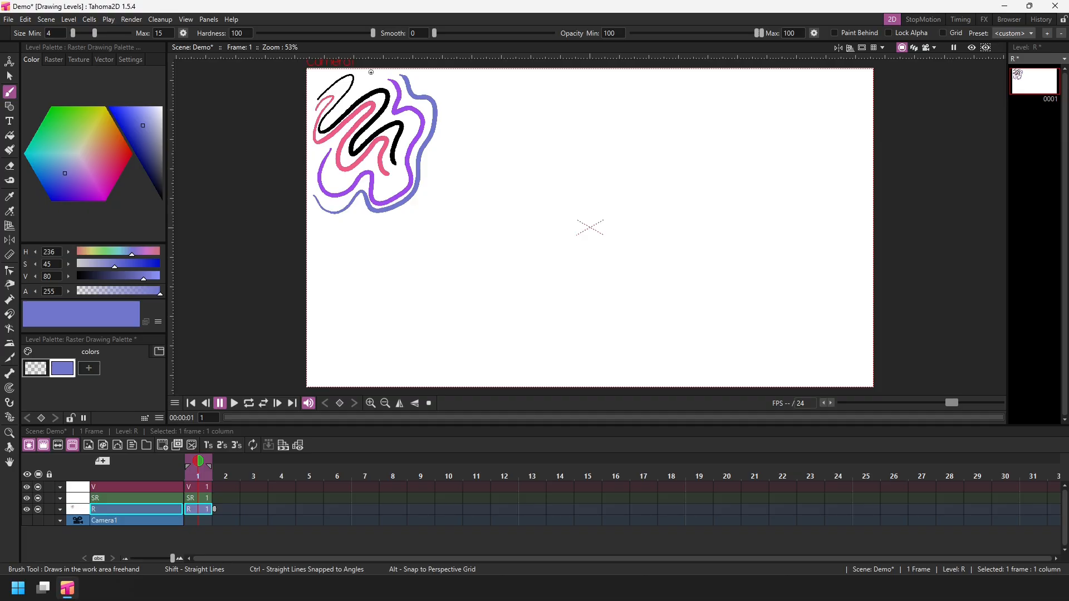
Add a new style, lighten its blue color and draw a wavy stroke outside the previous one.
click(89, 369)
drag(111, 267, 101, 267)
mouse_move(316, 211)
mouse_down()
mouse_move(341, 226)
mouse_move(389, 211)
mouse_move(444, 156)
mouse_move(401, 75)
mouse_up()
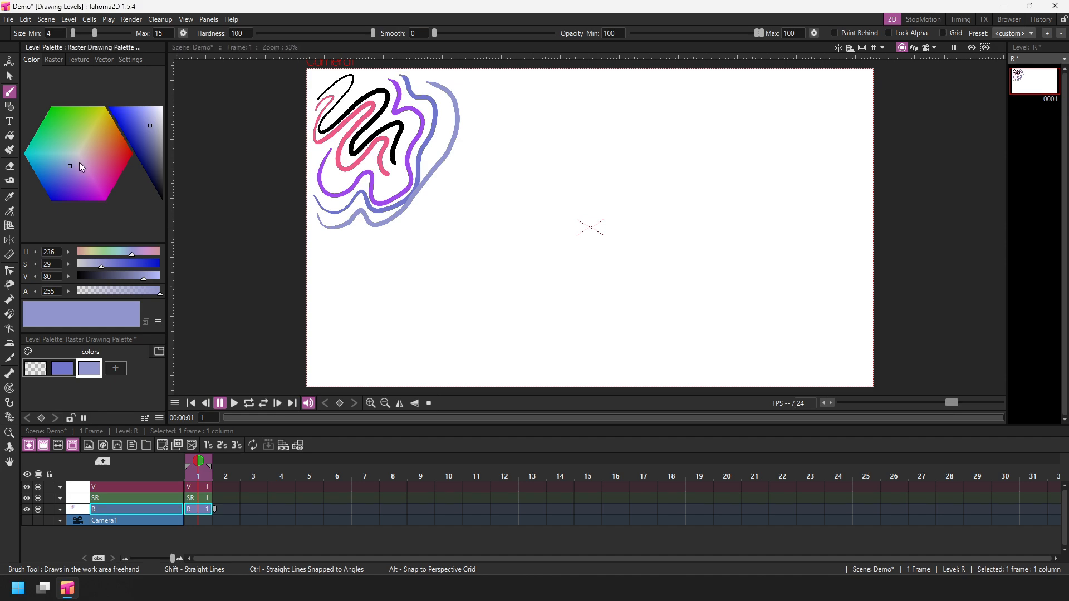
Draw a green wavy stroke and another one in the earlier blue style farther out, and save the scene.
drag(69, 164, 48, 127)
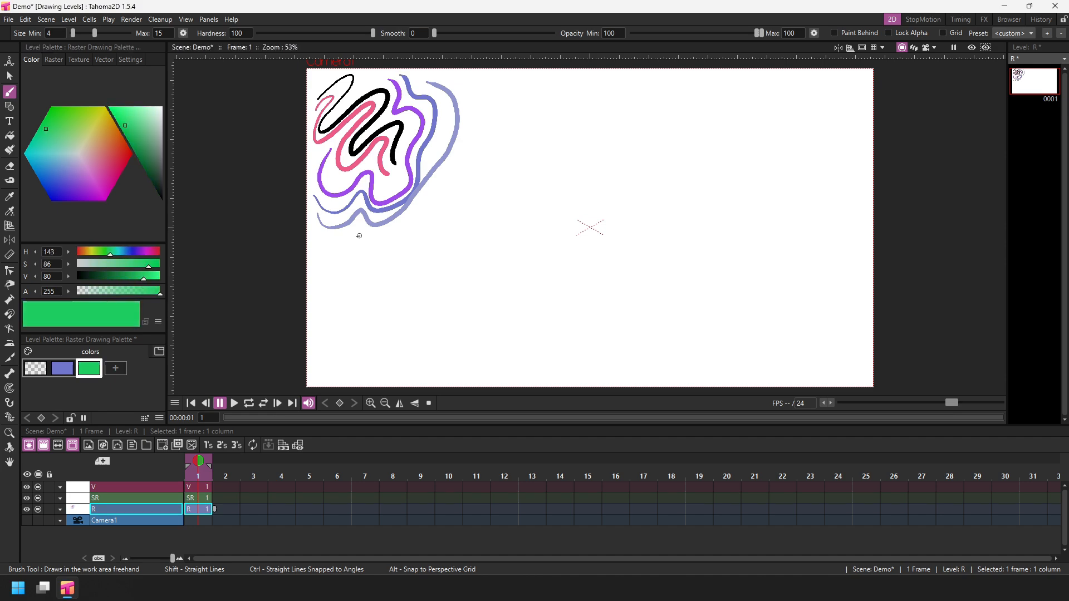
mouse_move(327, 248)
mouse_down()
mouse_move(362, 241)
mouse_move(473, 173)
mouse_move(461, 82)
mouse_up()
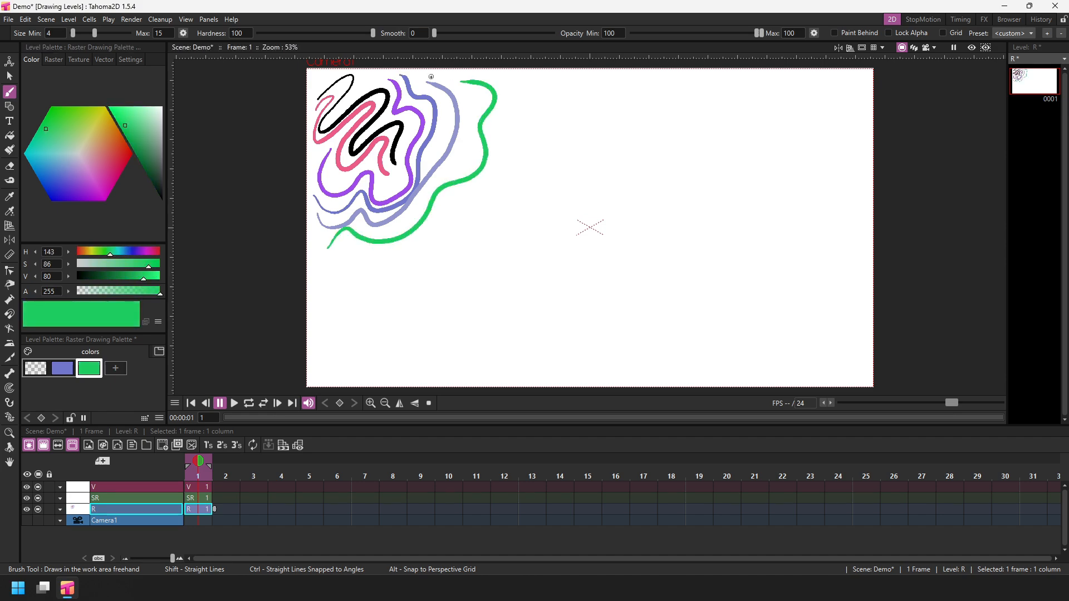
click(63, 368)
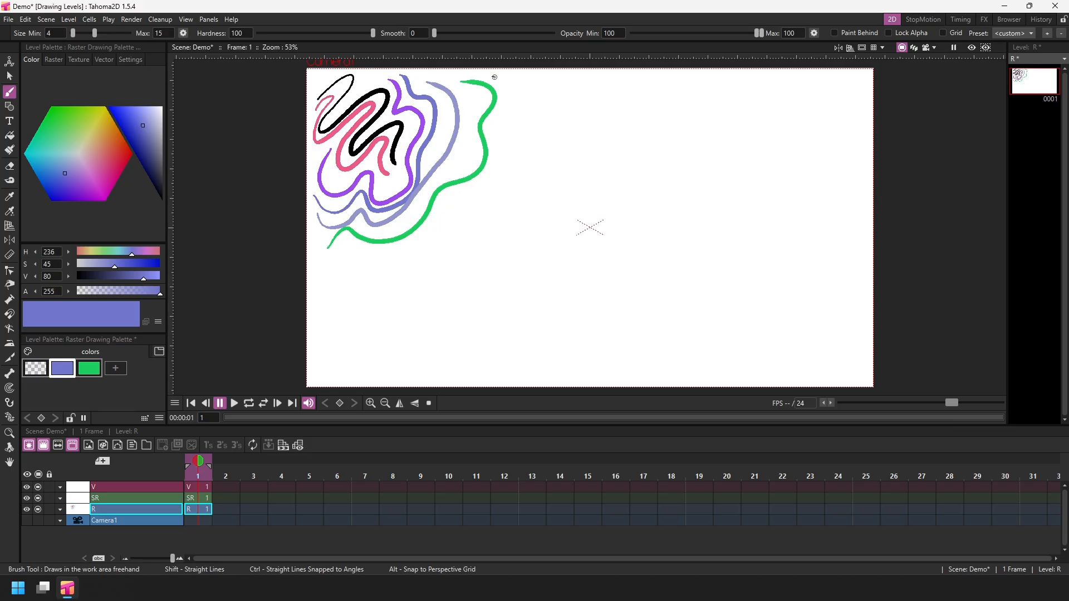
mouse_move(495, 76)
mouse_down()
mouse_move(511, 96)
mouse_move(491, 173)
mouse_move(429, 252)
mouse_move(323, 271)
mouse_up()
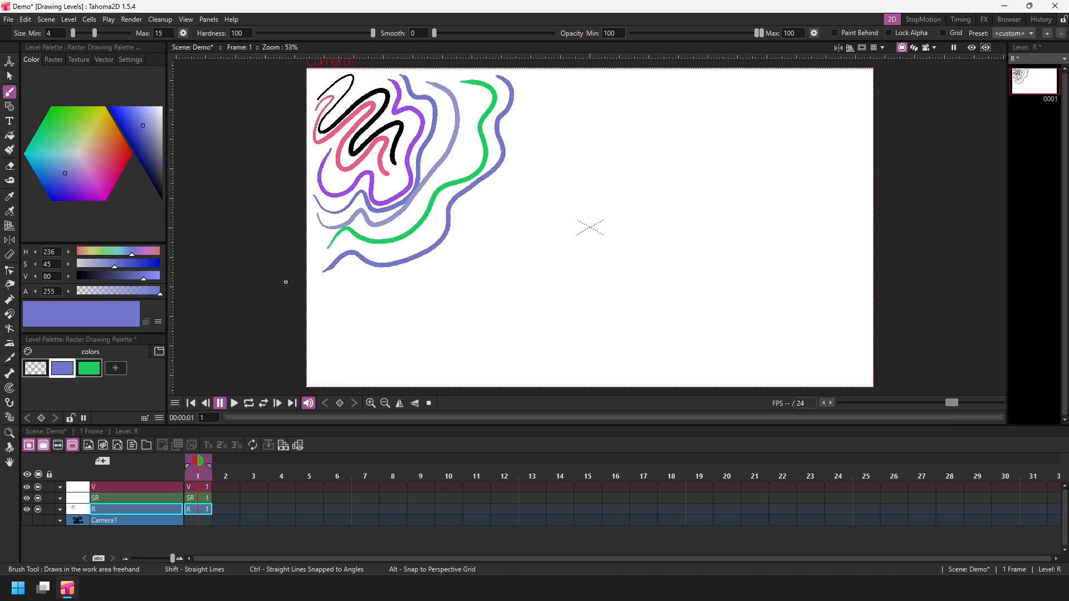
key(ctrl+s)
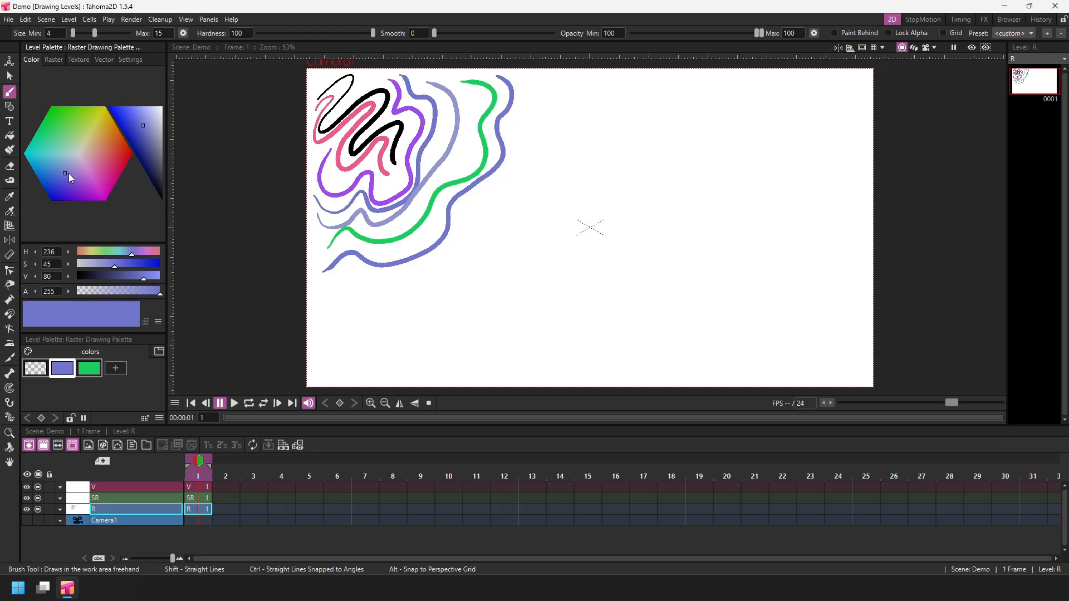
Draw yellow and orange wavy strokes farther out from the others and save the scene.
mouse_move(68, 171)
mouse_down()
mouse_move(58, 123)
mouse_move(94, 110)
mouse_move(115, 127)
mouse_move(123, 154)
mouse_move(112, 183)
mouse_move(89, 197)
mouse_move(64, 188)
mouse_move(44, 159)
mouse_move(61, 118)
mouse_move(100, 117)
mouse_up()
mouse_move(526, 78)
mouse_down()
mouse_move(540, 99)
mouse_move(516, 127)
mouse_move(527, 161)
mouse_move(494, 191)
mouse_move(485, 223)
mouse_move(404, 282)
mouse_move(331, 295)
mouse_up()
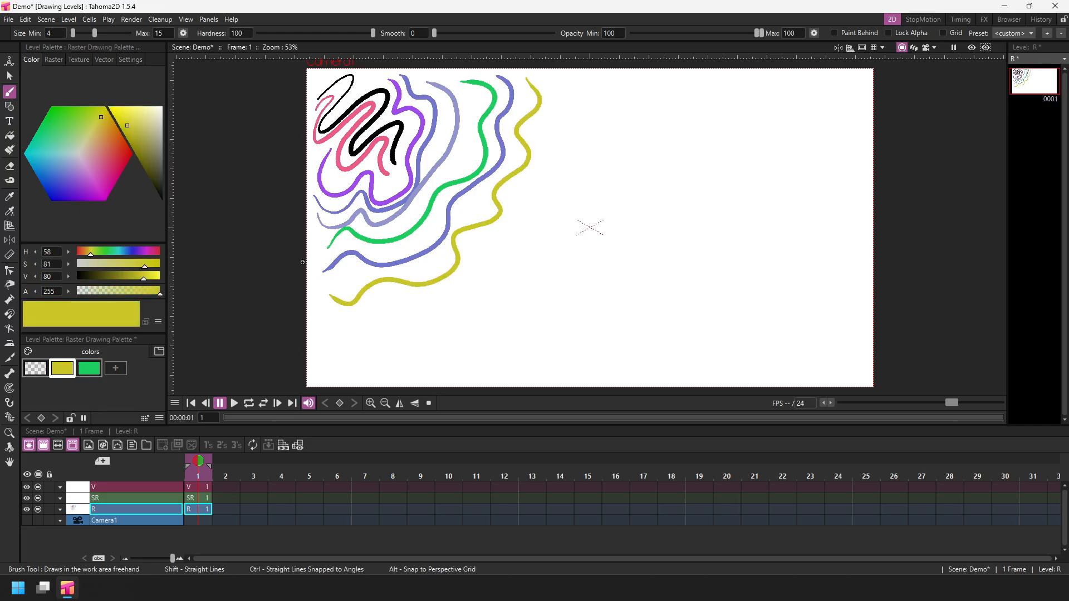
drag(102, 118, 106, 138)
mouse_move(329, 315)
mouse_down()
mouse_move(406, 297)
mouse_move(482, 240)
mouse_move(547, 165)
mouse_move(526, 71)
mouse_up()
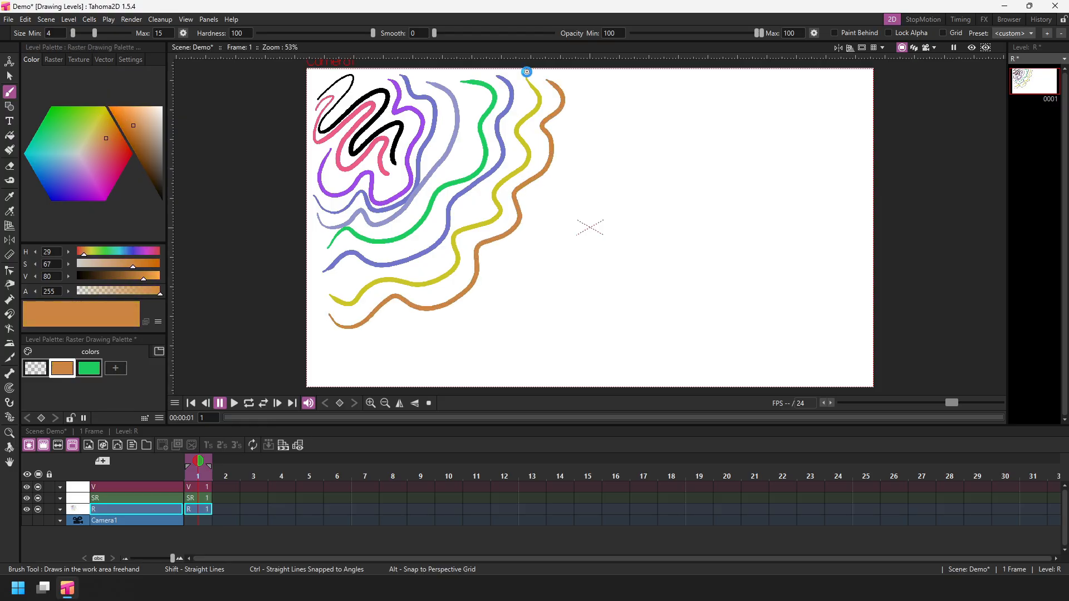
key(ctrl+s)
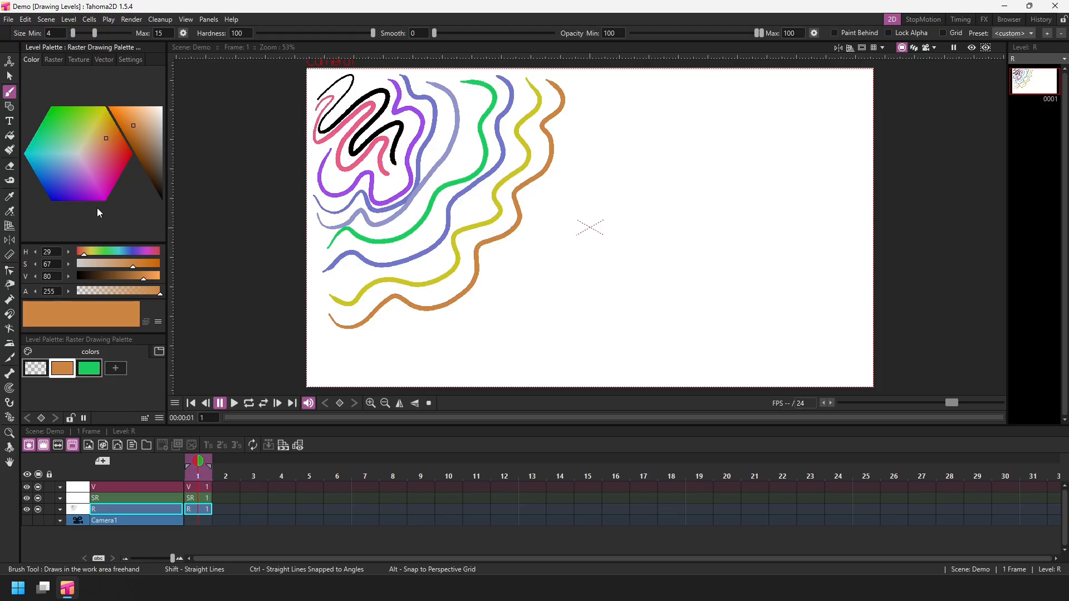
Add a new style using the dry-brush raster brush and draw a wavy stroke beside the orange one.
click(52, 60)
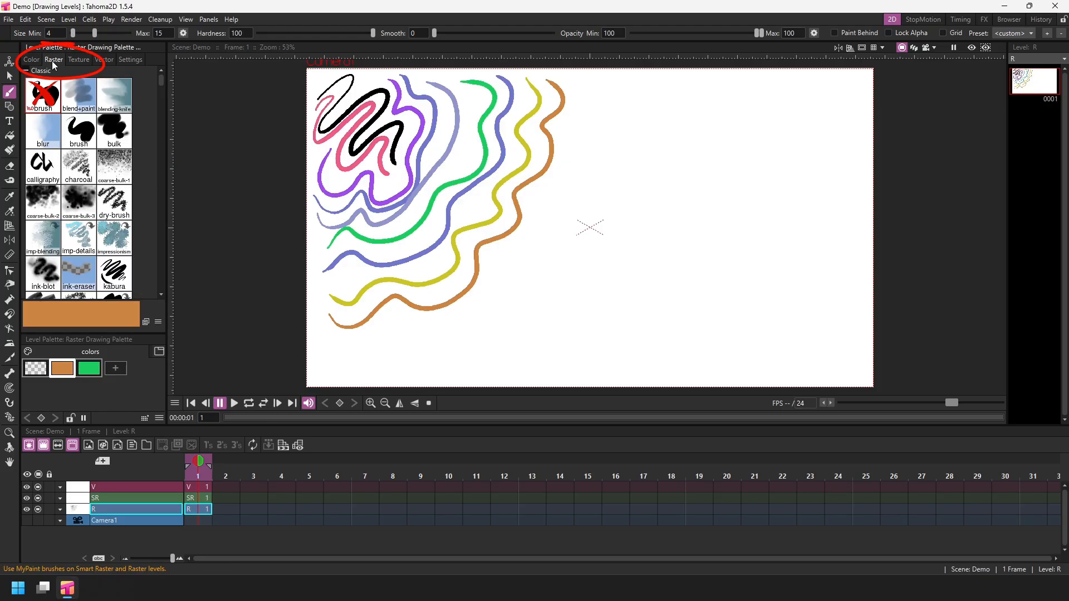
scroll(162, 88, down, 5)
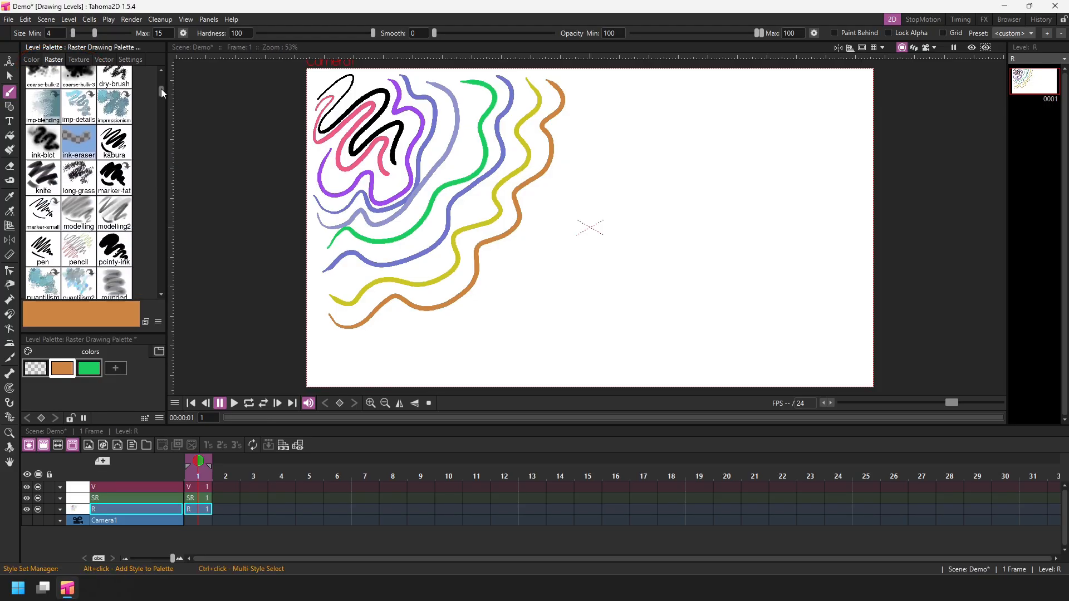
mouse_move(161, 96)
mouse_down()
mouse_move(159, 121)
mouse_move(161, 74)
mouse_up()
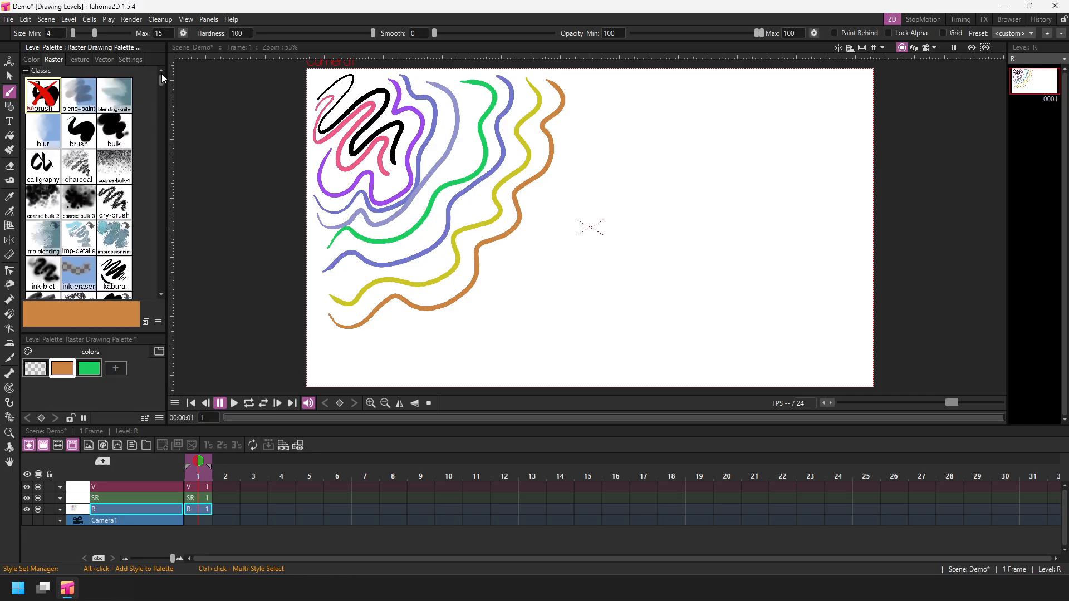
click(115, 368)
click(115, 207)
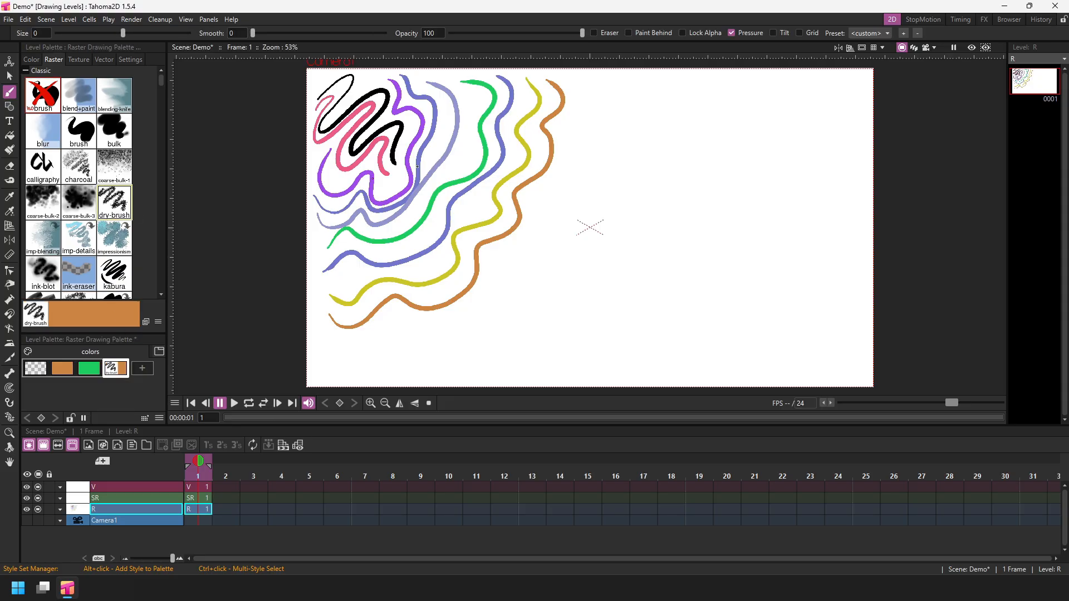
mouse_move(582, 86)
mouse_down()
mouse_move(588, 110)
mouse_move(567, 127)
mouse_move(578, 154)
mouse_move(528, 241)
mouse_up()
Switch the style to the impressionism brush and draw textured wavy strokes in orange and in purple.
click(114, 237)
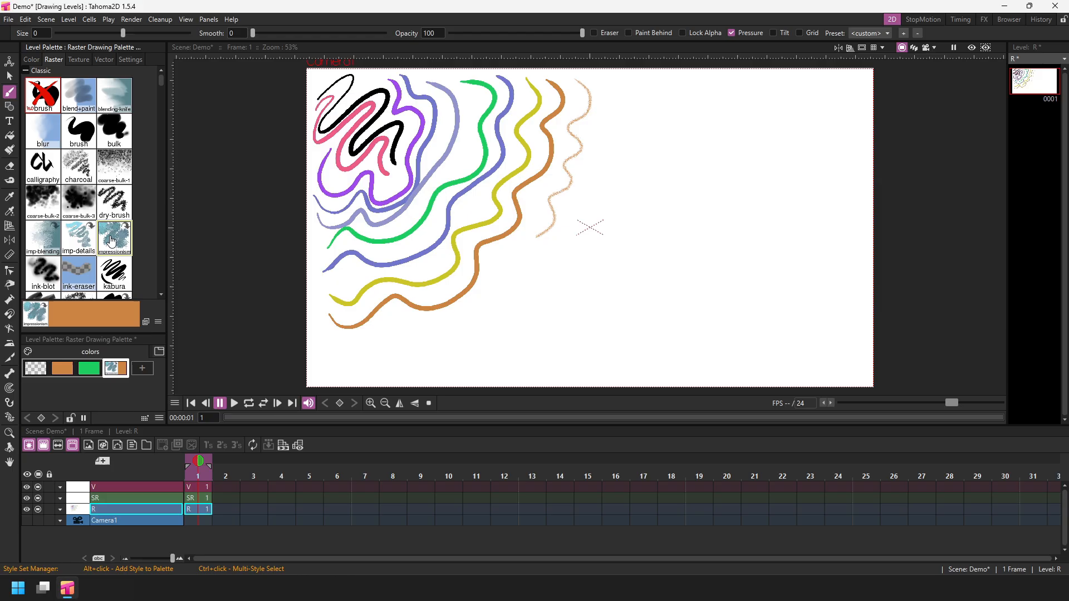
mouse_move(597, 83)
mouse_down()
mouse_move(591, 128)
mouse_move(605, 151)
mouse_move(598, 178)
mouse_move(564, 246)
mouse_up()
click(31, 59)
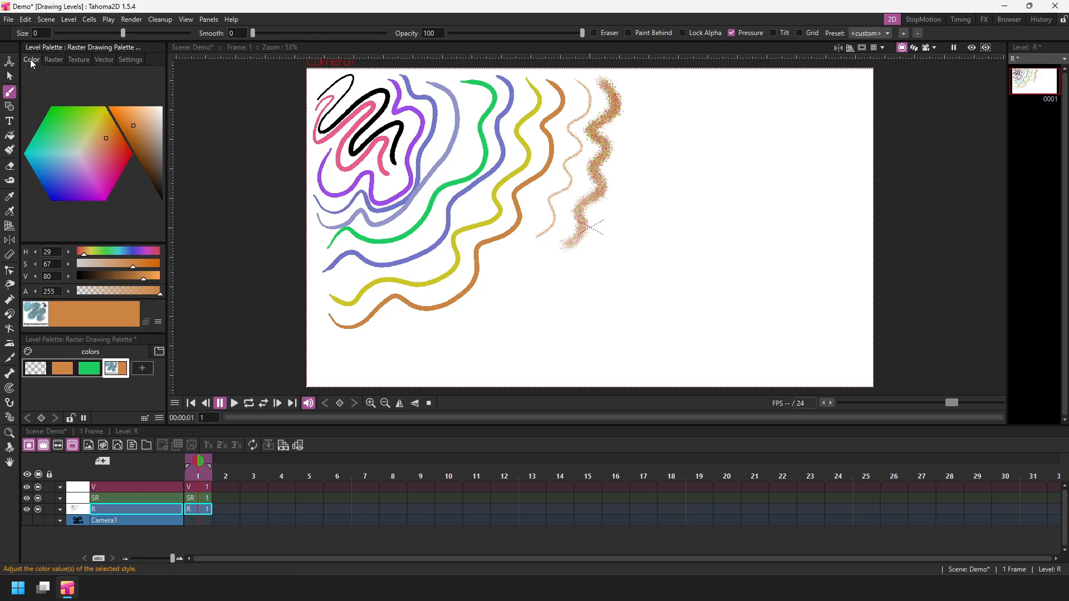
drag(104, 149, 74, 178)
click(636, 88)
mouse_move(639, 91)
mouse_down()
mouse_move(628, 175)
mouse_move(602, 242)
mouse_up()
Switch the style to a soft Deevad airbrush and draw a broad purple stroke beside the textured ones.
click(50, 59)
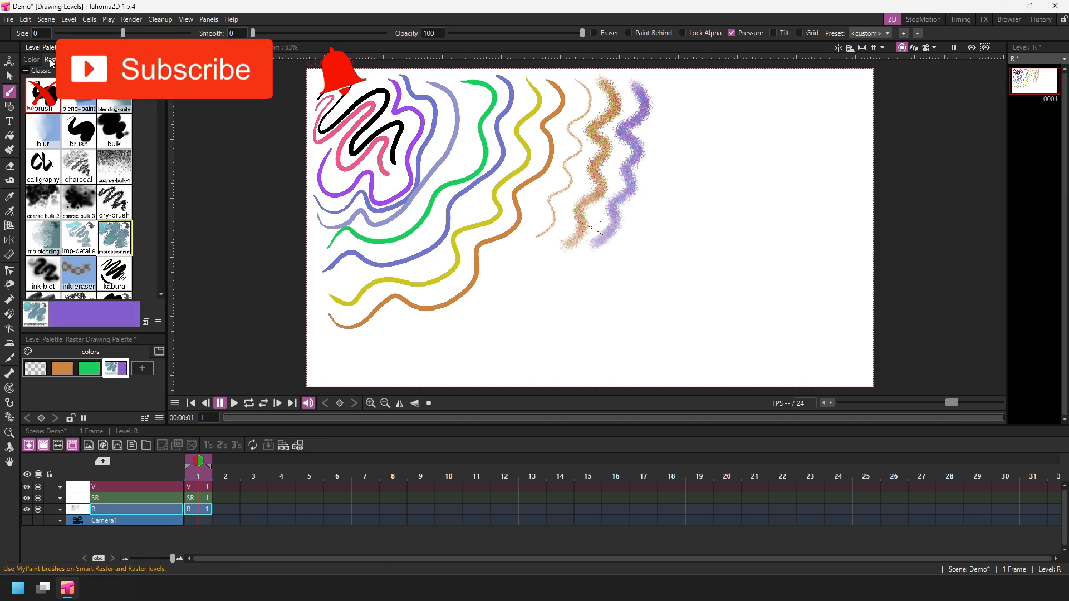
scroll(162, 115, down, 10)
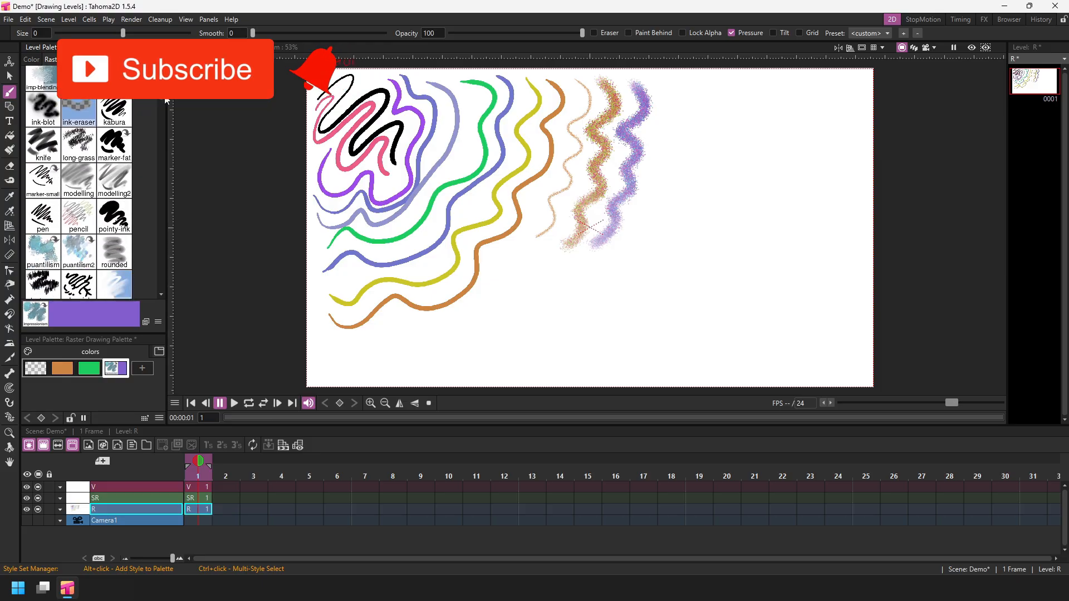
scroll(163, 115, down, 2)
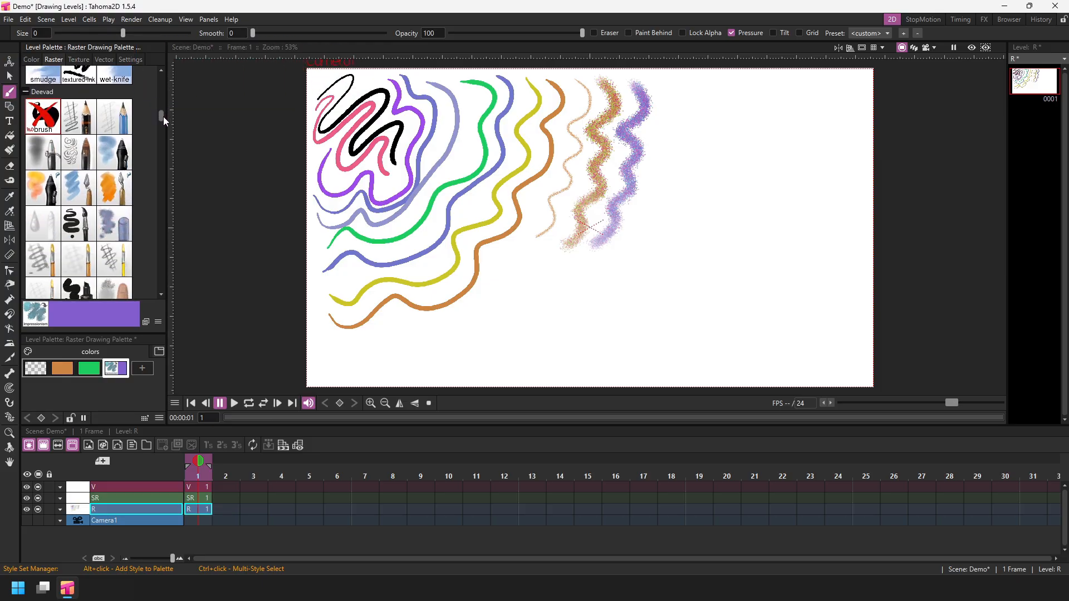
click(45, 148)
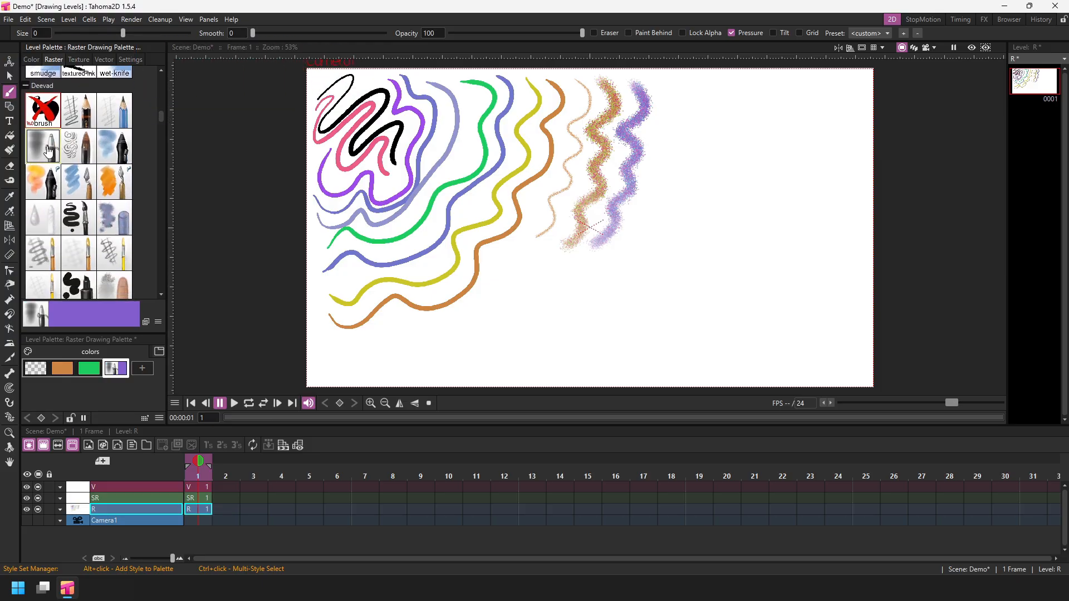
mouse_move(675, 88)
mouse_down()
mouse_move(680, 140)
mouse_move(663, 204)
mouse_move(627, 269)
mouse_move(677, 206)
mouse_move(697, 97)
mouse_up()
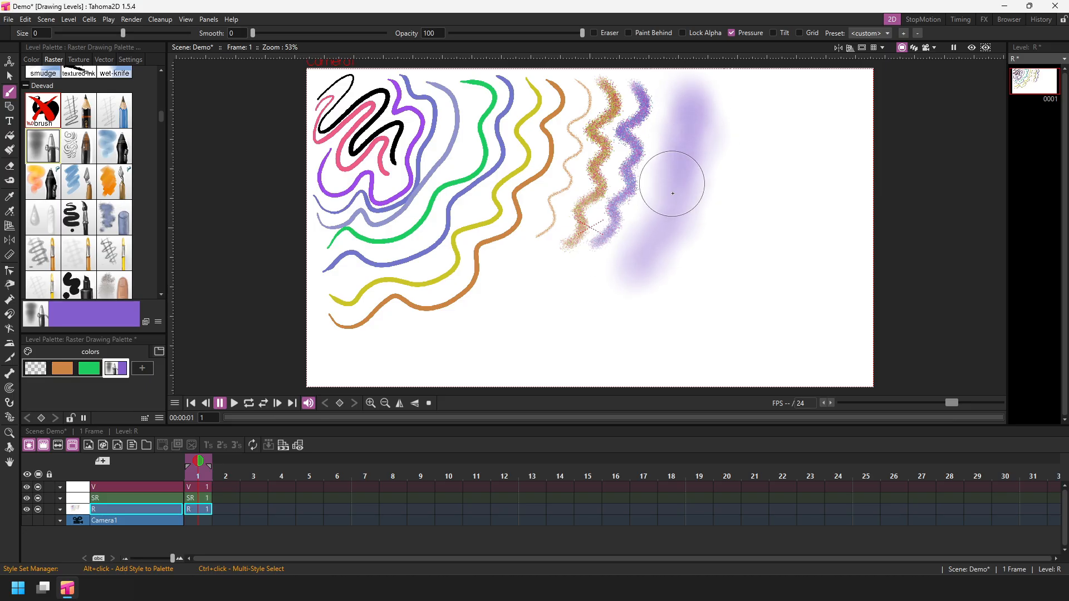
Draw soft green and blue strokes beside the purple one with the same brush and save the scene.
click(31, 59)
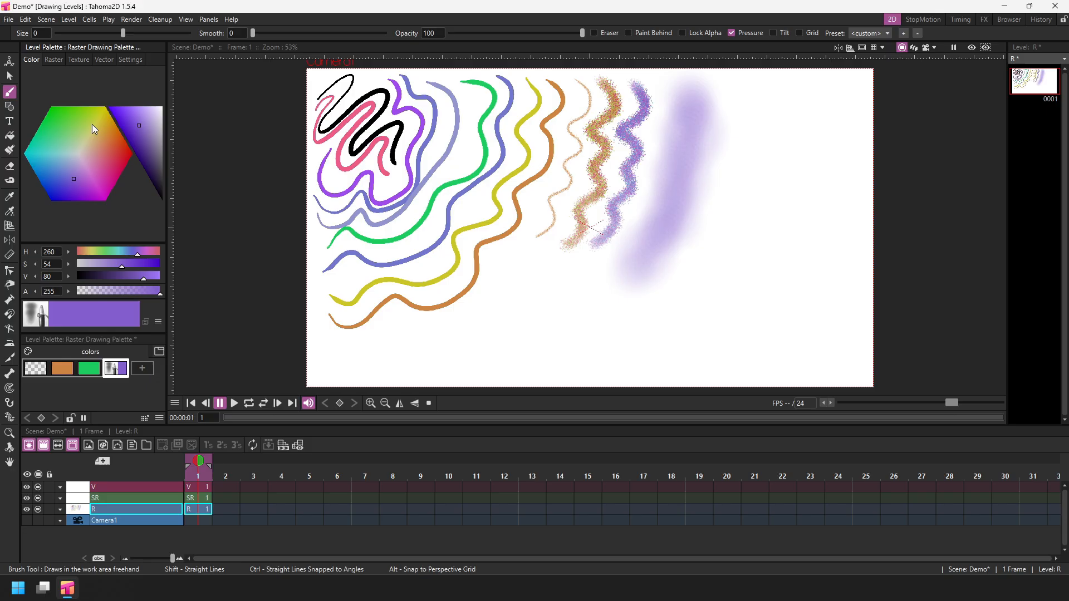
mouse_move(76, 172)
mouse_down()
mouse_move(60, 165)
mouse_move(57, 142)
mouse_up()
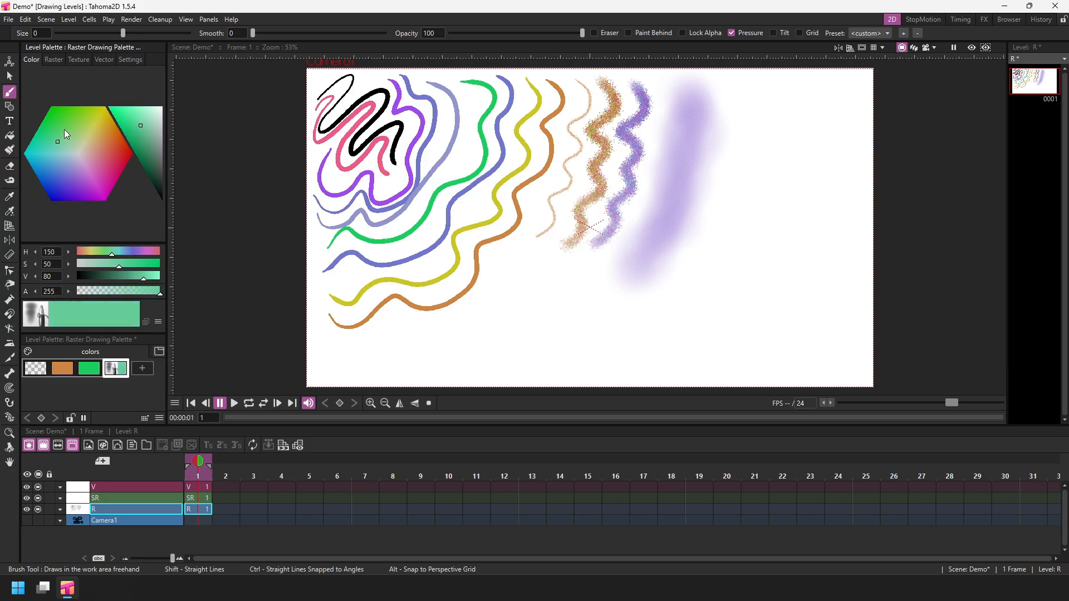
mouse_move(715, 108)
mouse_down()
mouse_move(705, 191)
mouse_move(665, 281)
mouse_move(706, 230)
mouse_move(717, 99)
mouse_move(707, 200)
mouse_move(663, 281)
mouse_up()
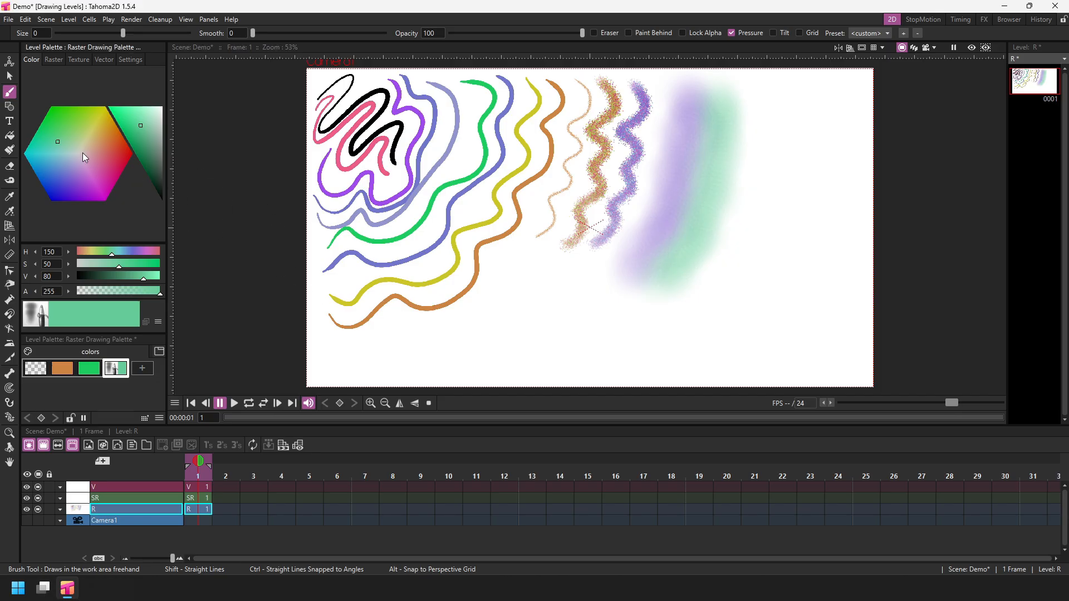
mouse_move(68, 144)
mouse_down()
mouse_move(91, 186)
mouse_move(64, 196)
mouse_up()
mouse_move(732, 98)
mouse_down()
mouse_move(717, 262)
mouse_move(725, 285)
mouse_move(757, 220)
mouse_move(766, 101)
mouse_up()
key(ctrl+s)
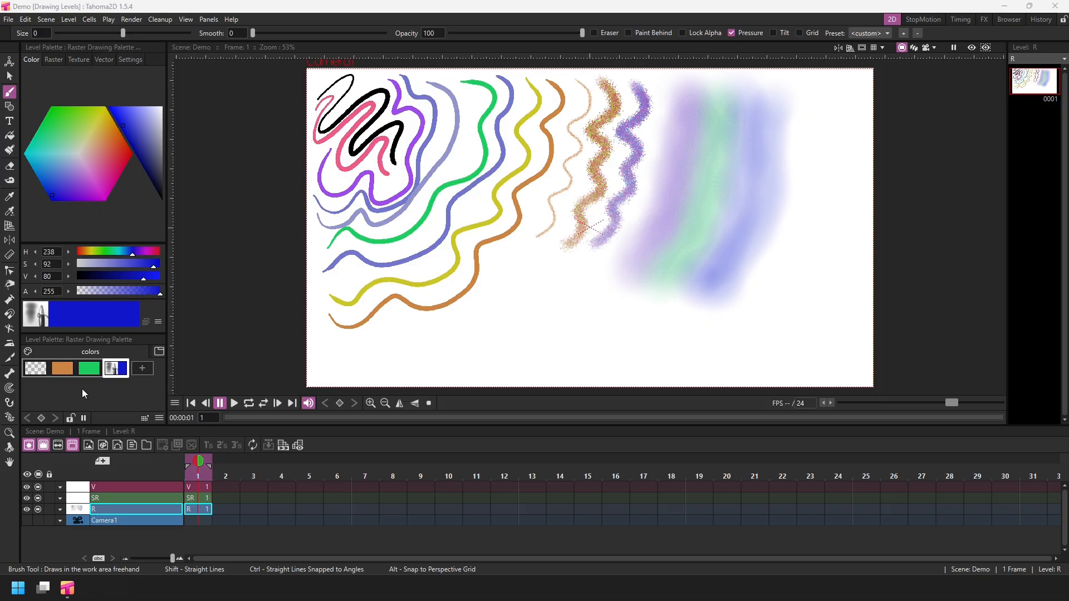
Hide the R level's column and select the SR level's cell.
click(38, 510)
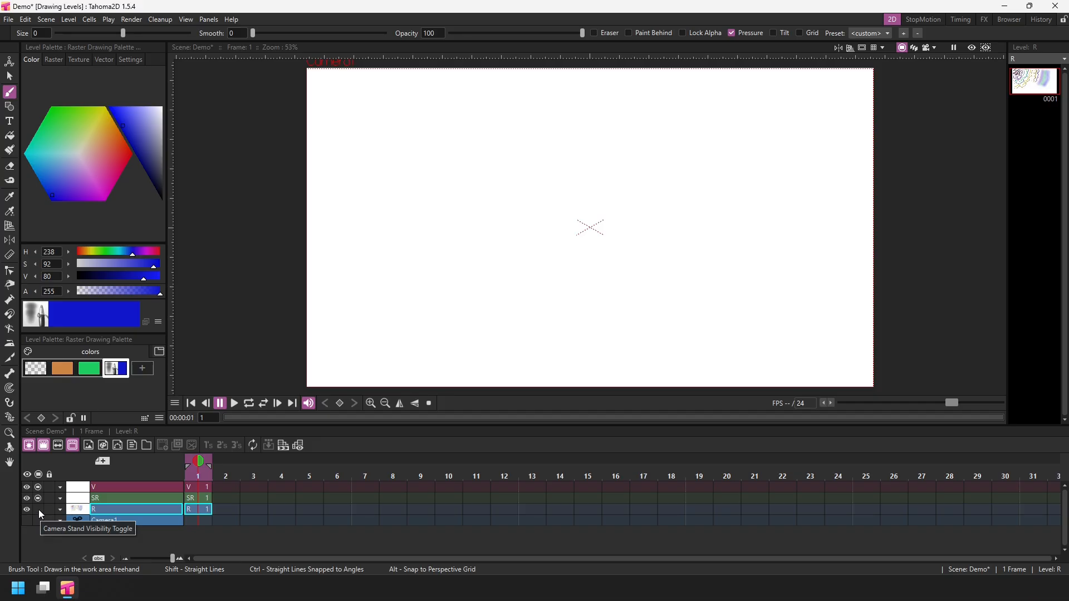
click(38, 510)
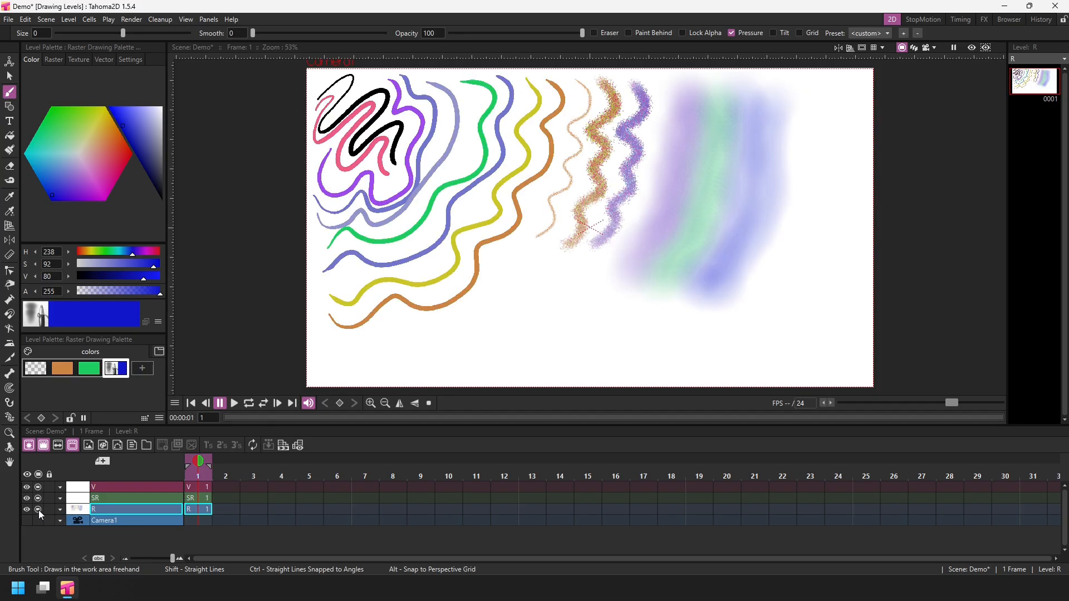
click(38, 510)
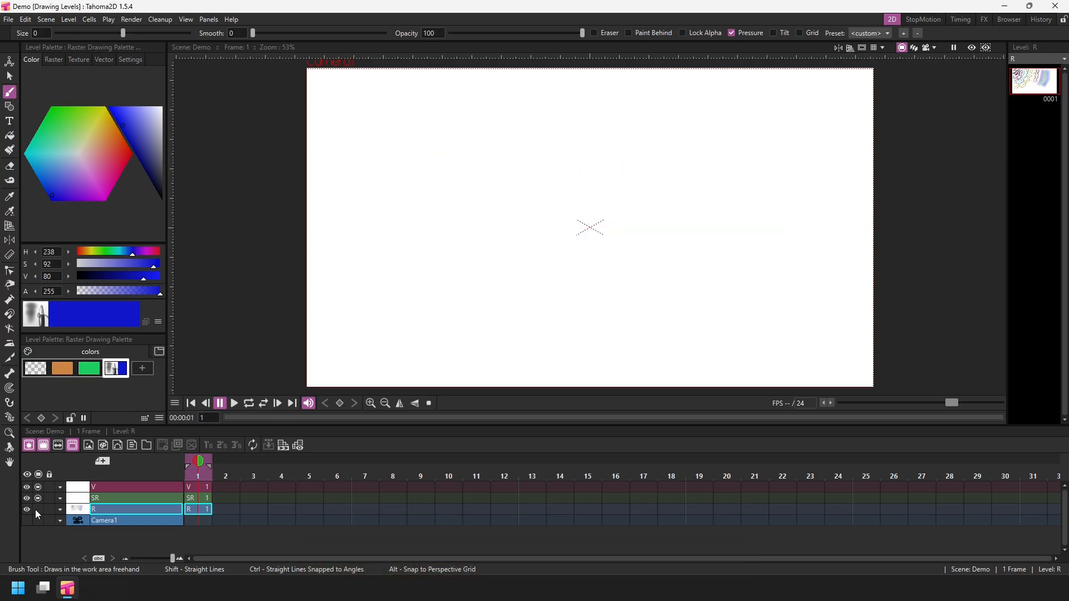
click(200, 497)
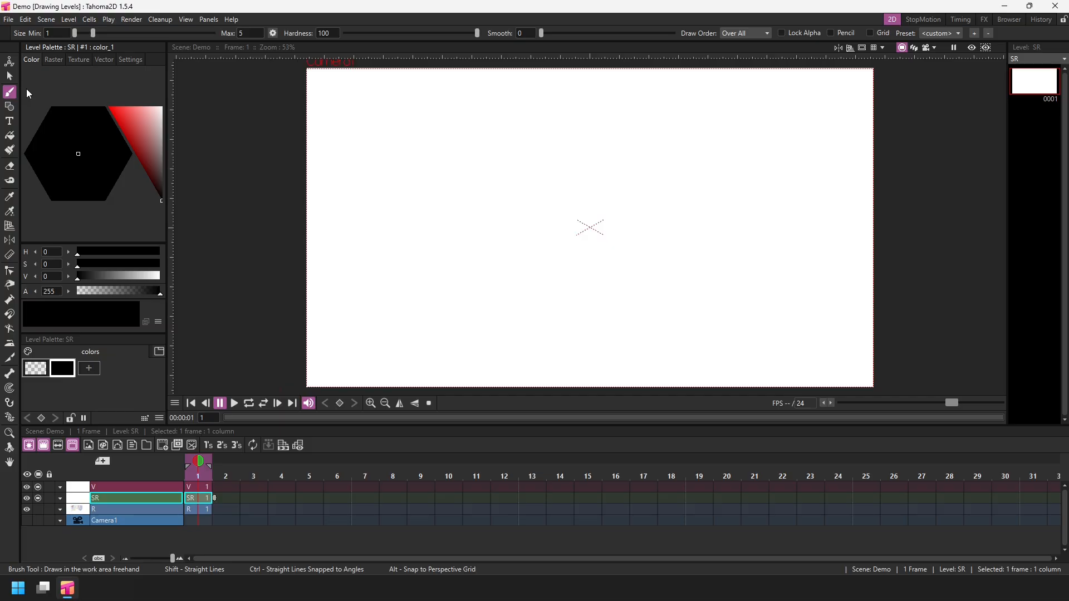
Draw black wavy strokes on the SR level, a thin one and a thicker one after setting the brush size to 4.72–11.03, and save.
mouse_move(327, 74)
mouse_down()
mouse_move(315, 99)
mouse_move(343, 81)
mouse_move(329, 116)
mouse_move(358, 101)
mouse_move(360, 129)
mouse_up()
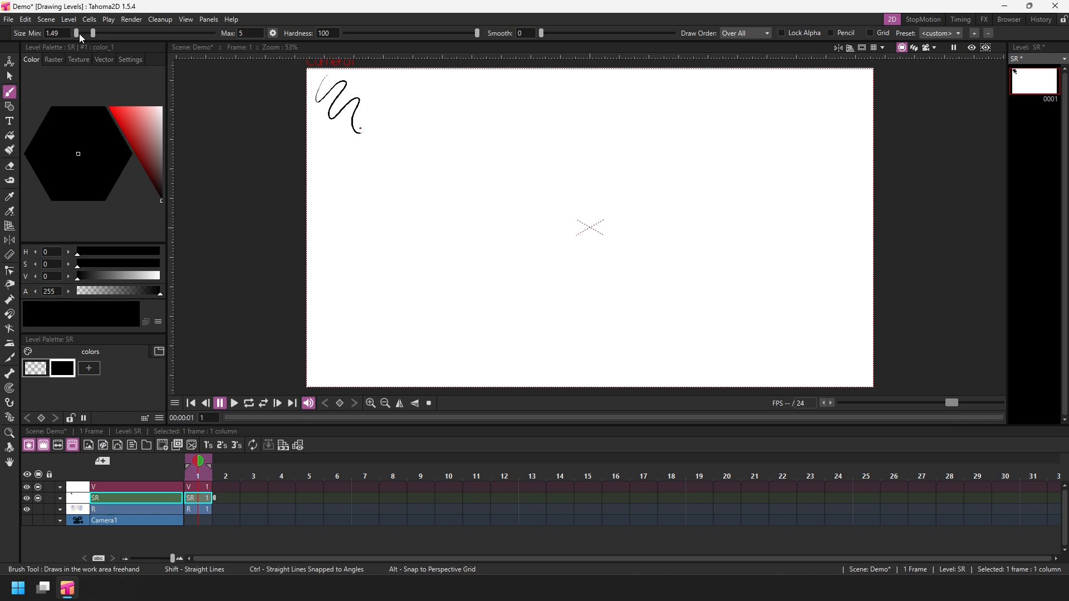
drag(75, 32, 114, 33)
mouse_move(361, 73)
mouse_down()
mouse_move(391, 84)
mouse_move(387, 112)
mouse_move(411, 102)
mouse_move(422, 130)
mouse_up()
key(ctrl+s)
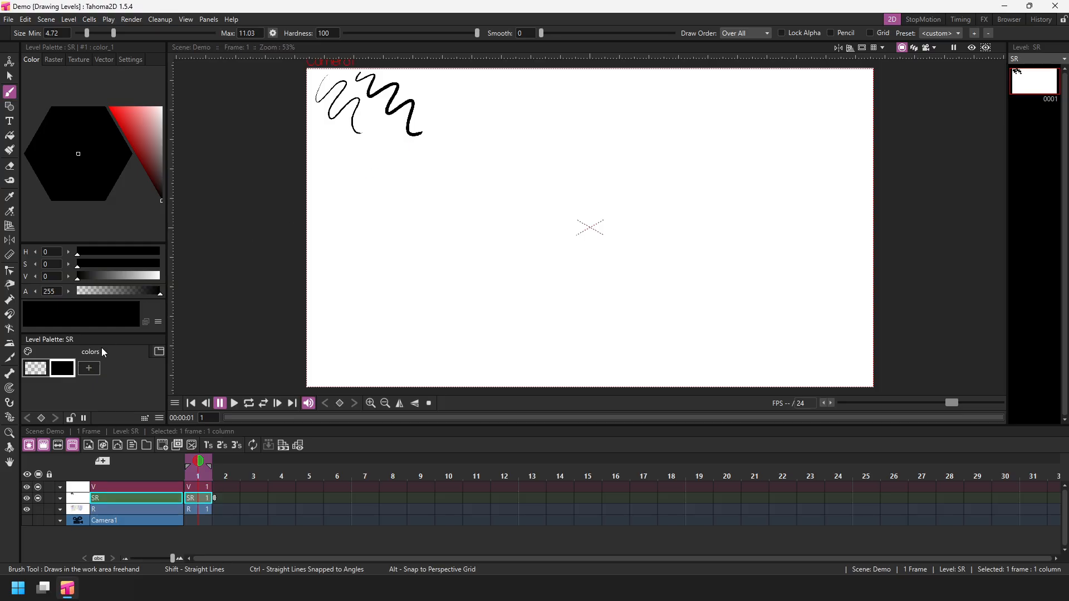
Add a new red style, draw a wavy stroke with it, change the style's color to blue, and save.
click(89, 368)
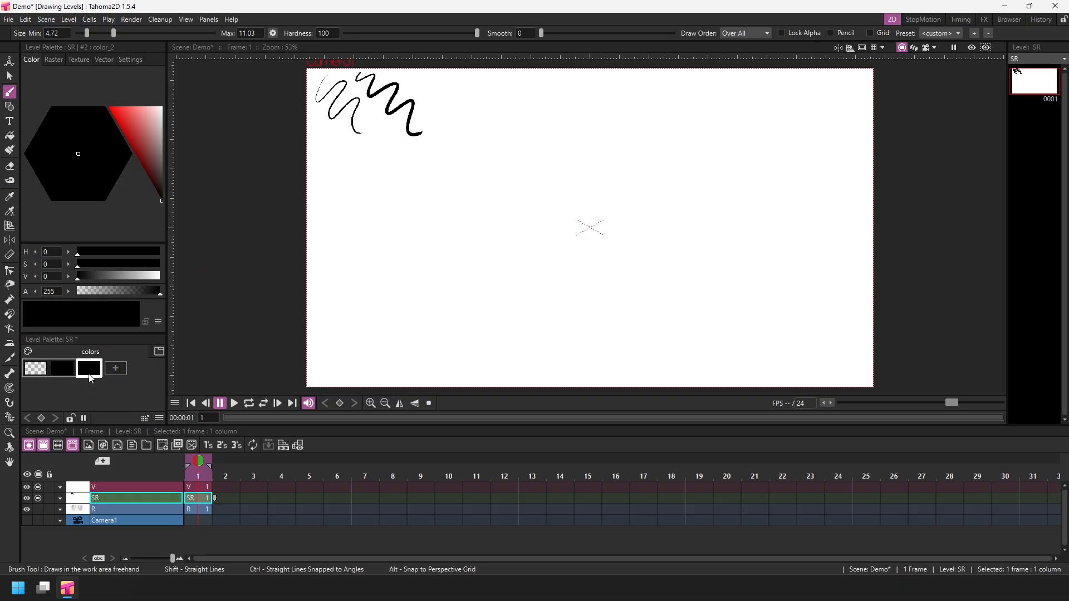
drag(151, 155, 106, 99)
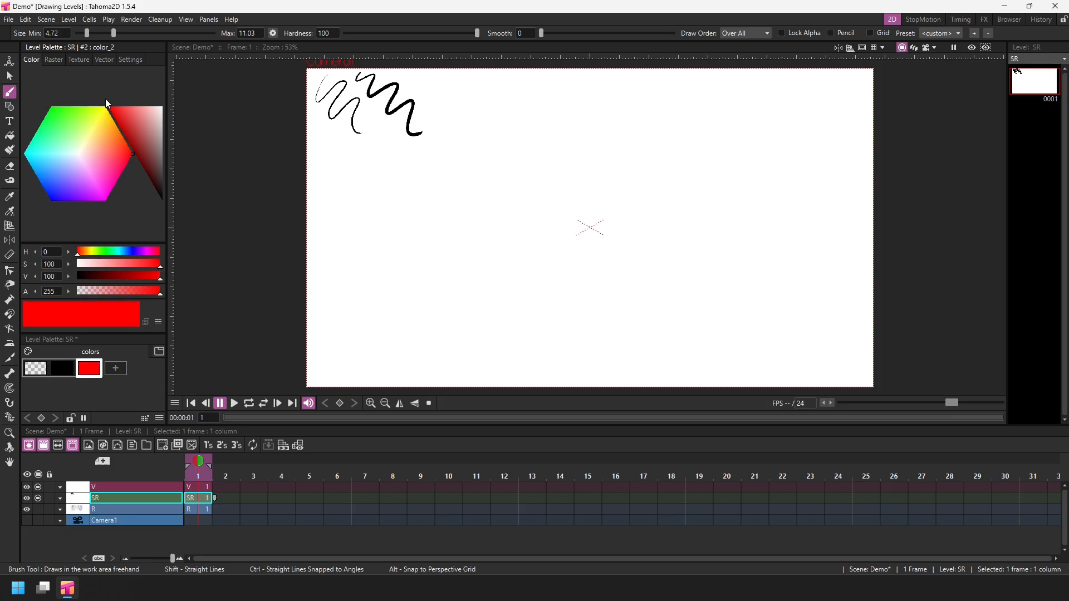
mouse_move(379, 80)
mouse_down()
mouse_move(410, 77)
mouse_move(401, 96)
mouse_move(425, 95)
mouse_move(421, 121)
mouse_move(426, 148)
mouse_up()
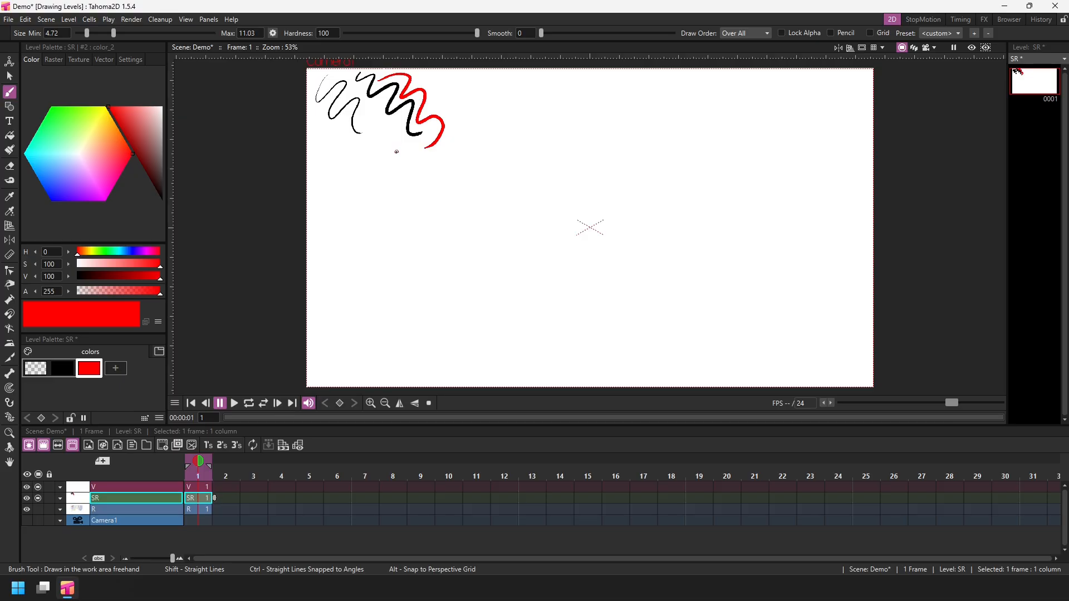
drag(123, 116, 142, 118)
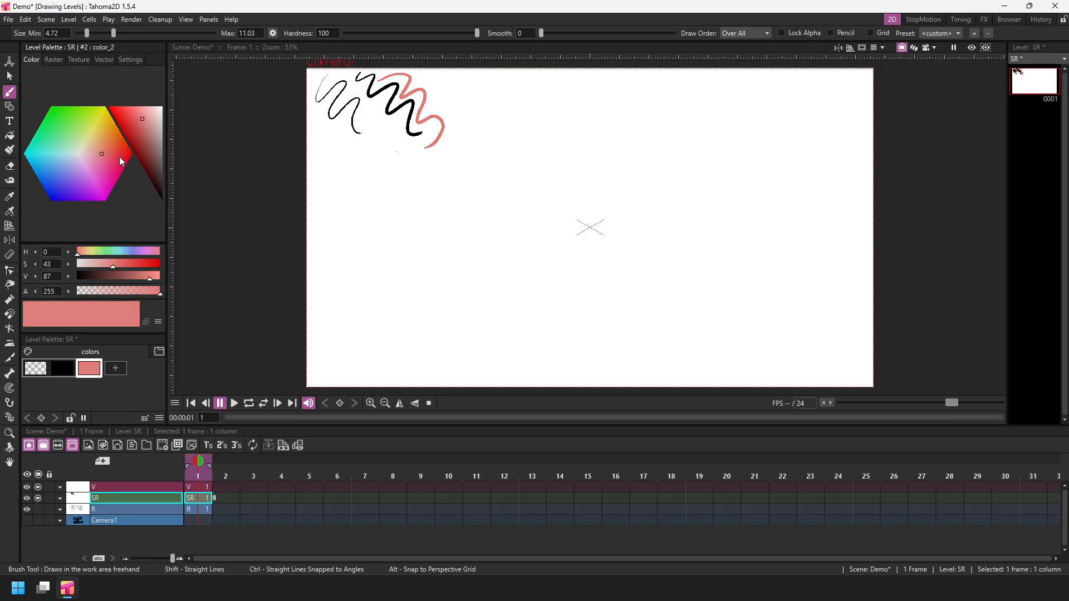
mouse_move(104, 153)
mouse_down()
mouse_move(107, 171)
mouse_move(92, 189)
mouse_move(71, 192)
mouse_move(54, 175)
mouse_up()
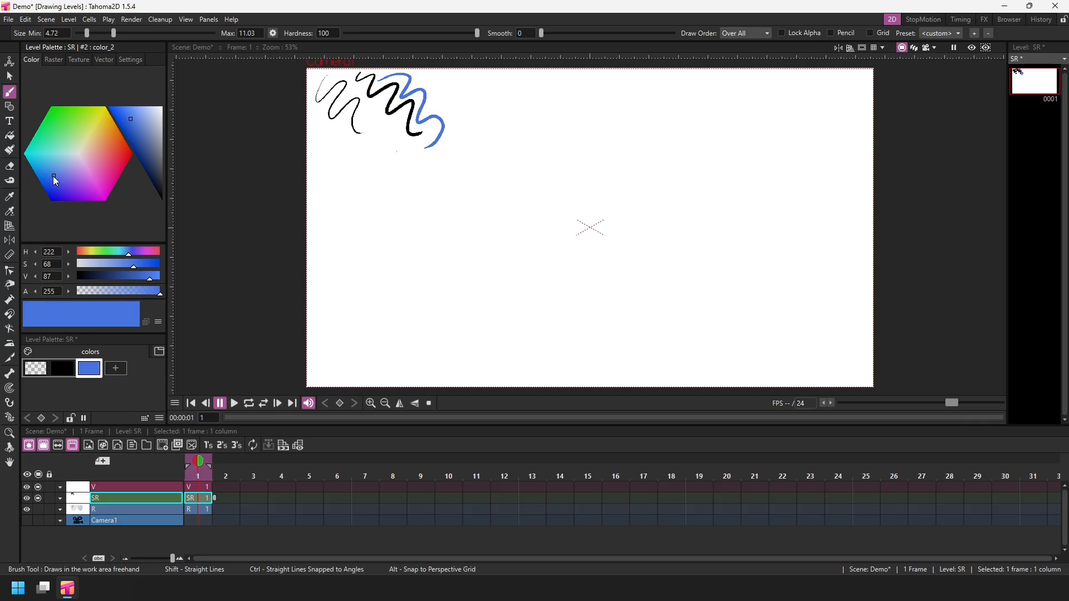
key(ctrl+s)
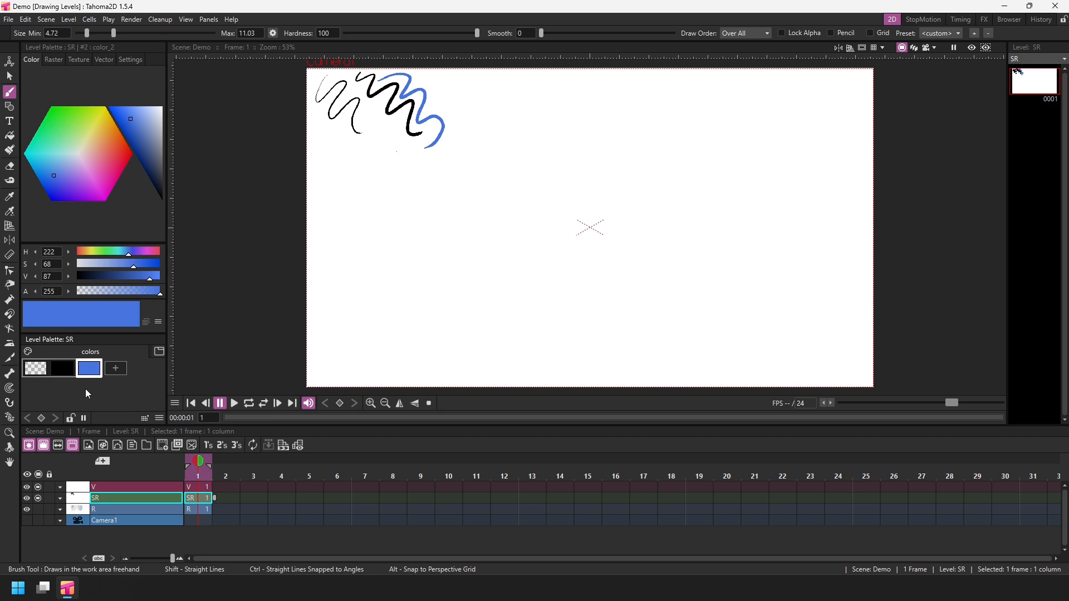
Switch the style to MyPaint raster brushes and draw a thin wavy stroke, then a broad soft airbrush stroke.
click(53, 60)
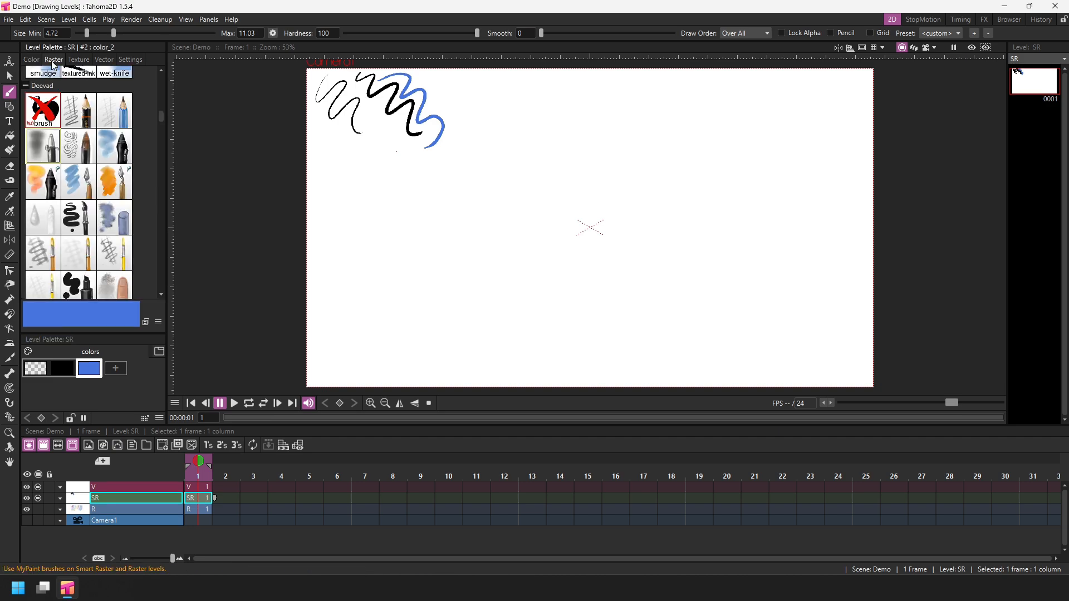
click(82, 117)
mouse_move(440, 79)
mouse_down()
mouse_move(494, 111)
mouse_move(495, 148)
mouse_up()
click(42, 146)
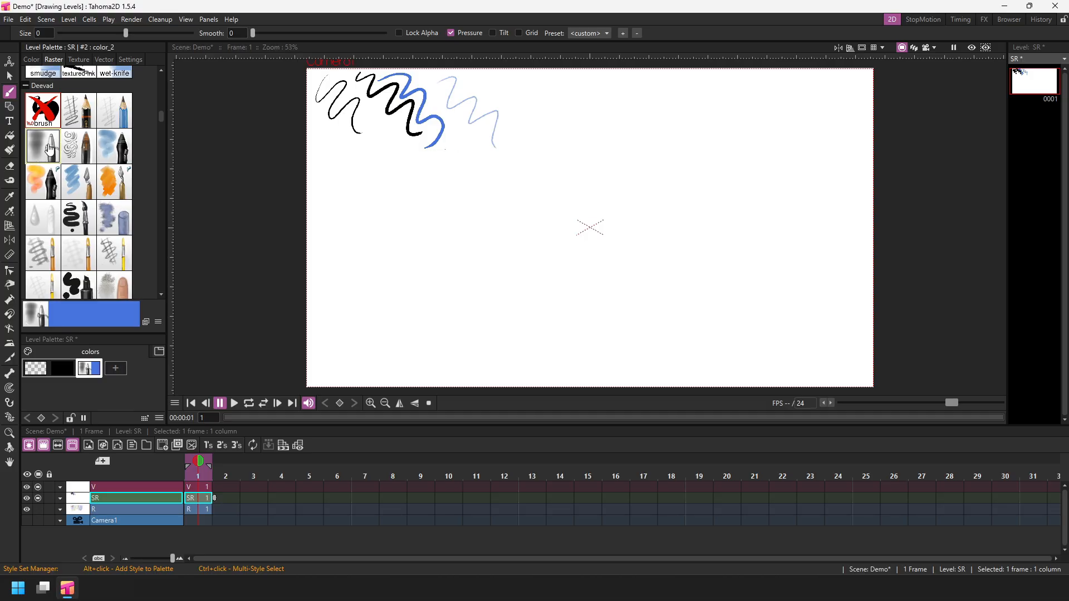
mouse_move(517, 92)
mouse_down()
mouse_move(555, 118)
mouse_move(560, 162)
mouse_move(586, 198)
mouse_up()
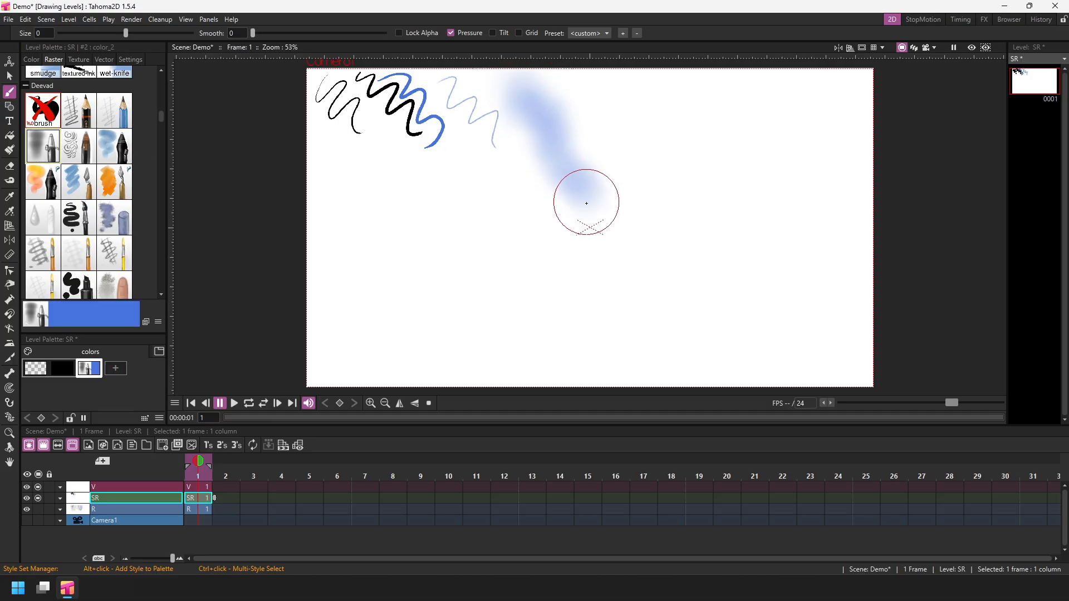
Switch the style to a spray brush and draw a speckled diagonal stroke.
drag(161, 120, 161, 146)
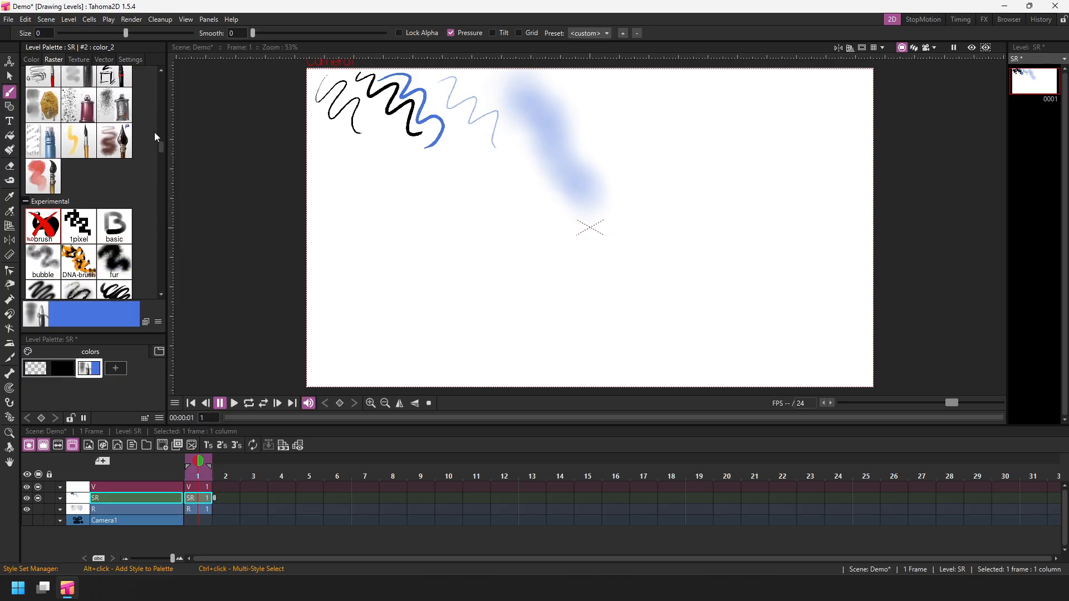
click(114, 105)
mouse_move(579, 103)
mouse_down()
mouse_move(587, 100)
mouse_move(661, 200)
mouse_up()
Switch the style to the fur brush, set its color to orange, and draw a large curving fur stroke.
click(115, 260)
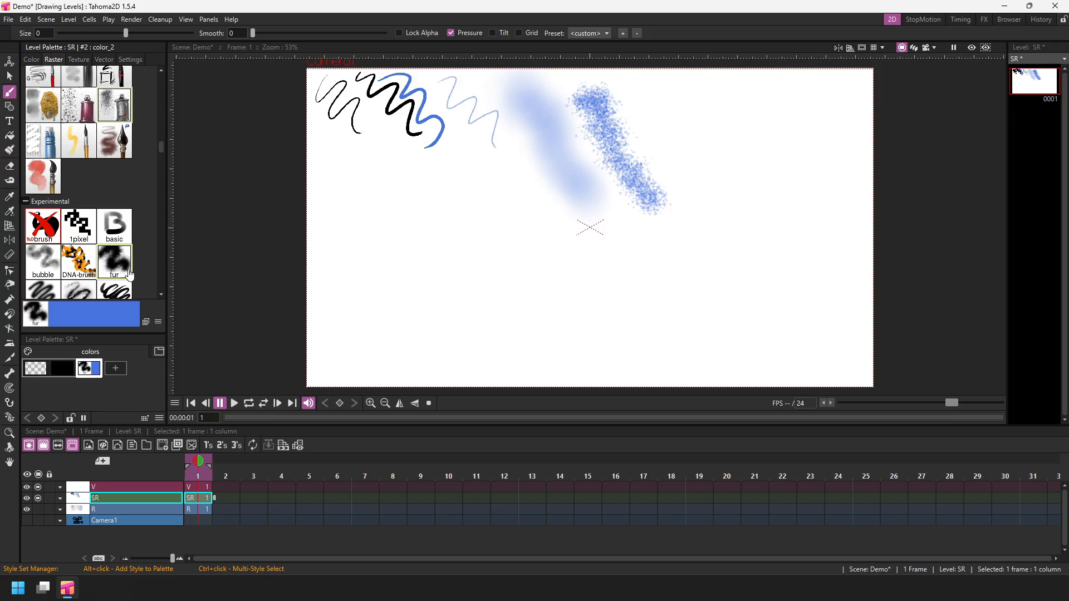
click(31, 59)
mouse_move(134, 154)
mouse_down()
mouse_move(91, 158)
mouse_move(114, 146)
mouse_up()
mouse_move(679, 78)
mouse_down()
mouse_move(735, 114)
mouse_move(610, 250)
mouse_move(426, 312)
mouse_move(414, 230)
mouse_up()
Add a new style, set it to green, draw a green fur stroke down the right side, and save.
click(115, 368)
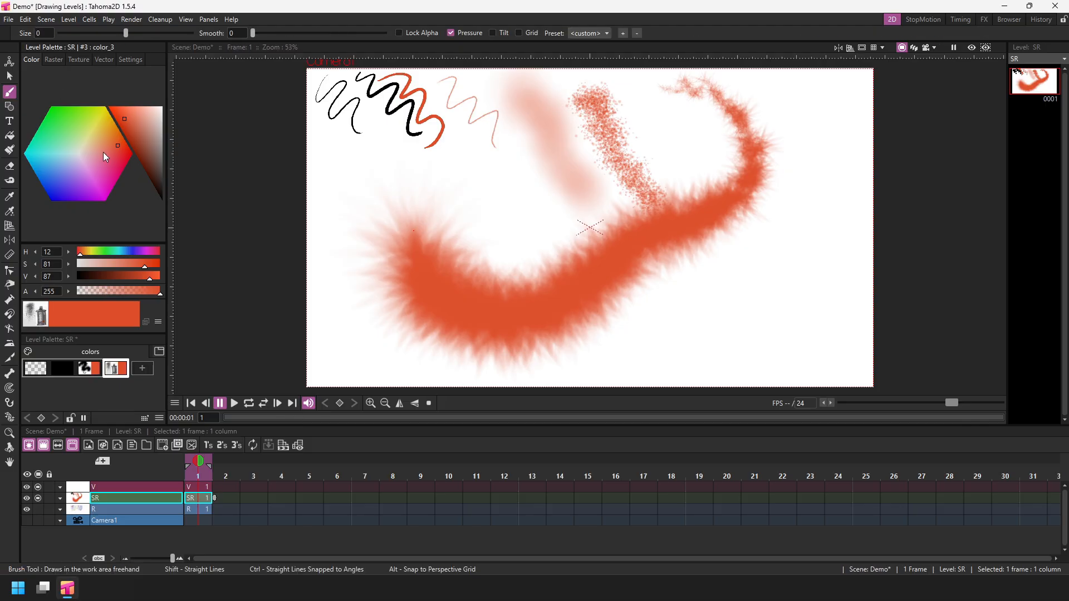
drag(103, 152, 66, 123)
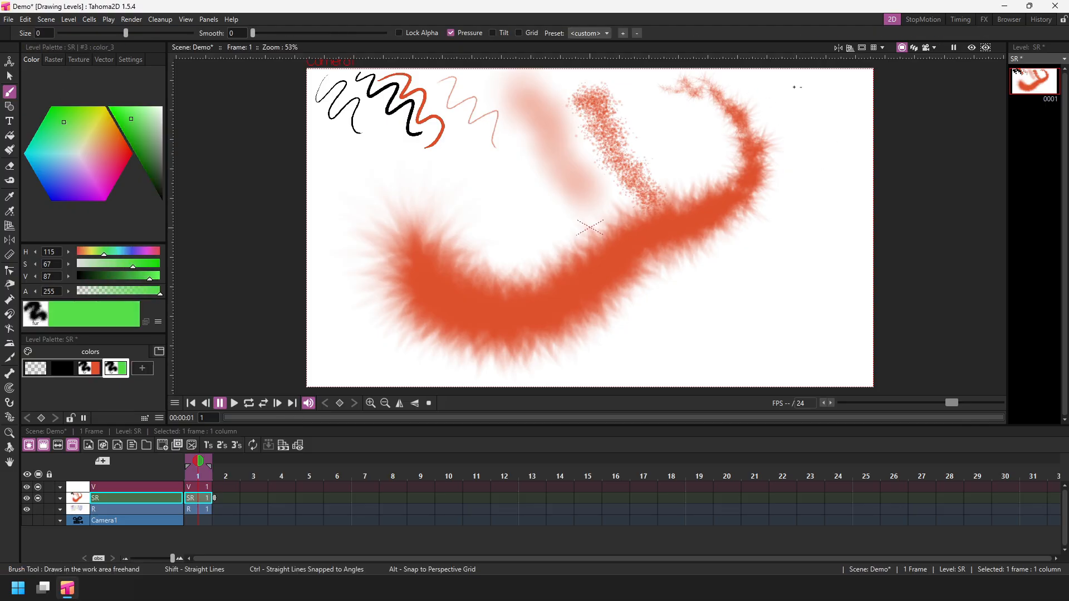
mouse_move(794, 78)
mouse_down()
mouse_move(852, 190)
mouse_move(729, 331)
mouse_move(810, 385)
mouse_up()
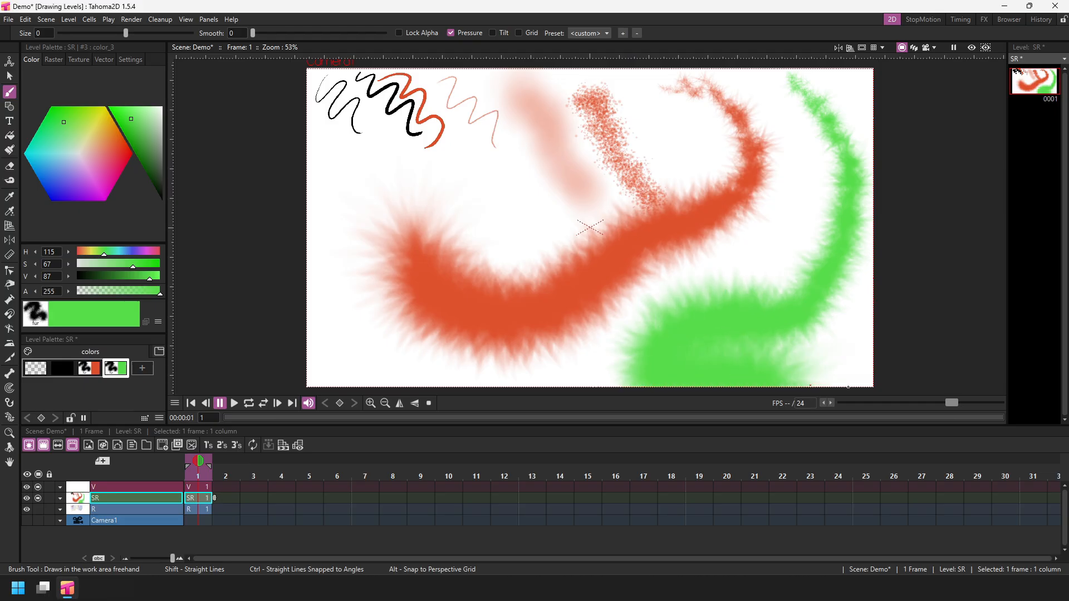
key(ctrl+s)
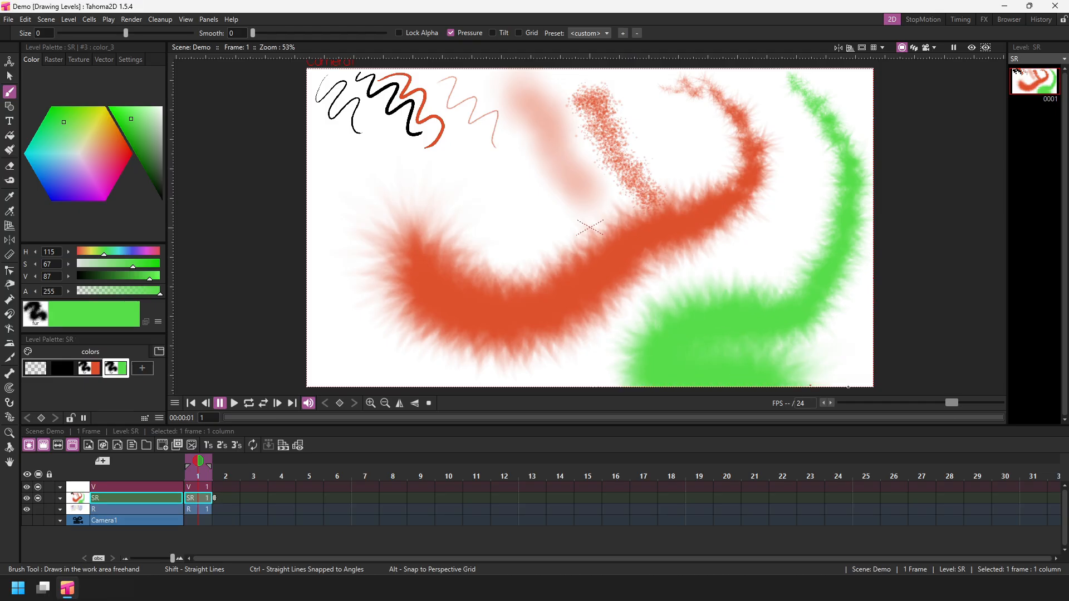
Undo all the strokes and styles added on the SR level and save the whole scene.
click(25, 20)
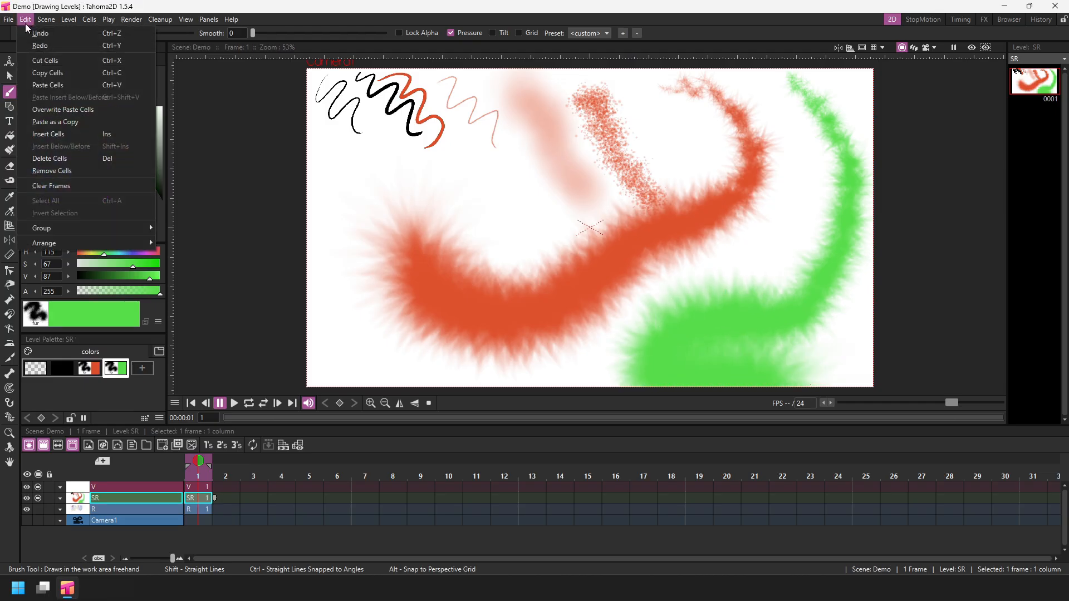
click(132, 34)
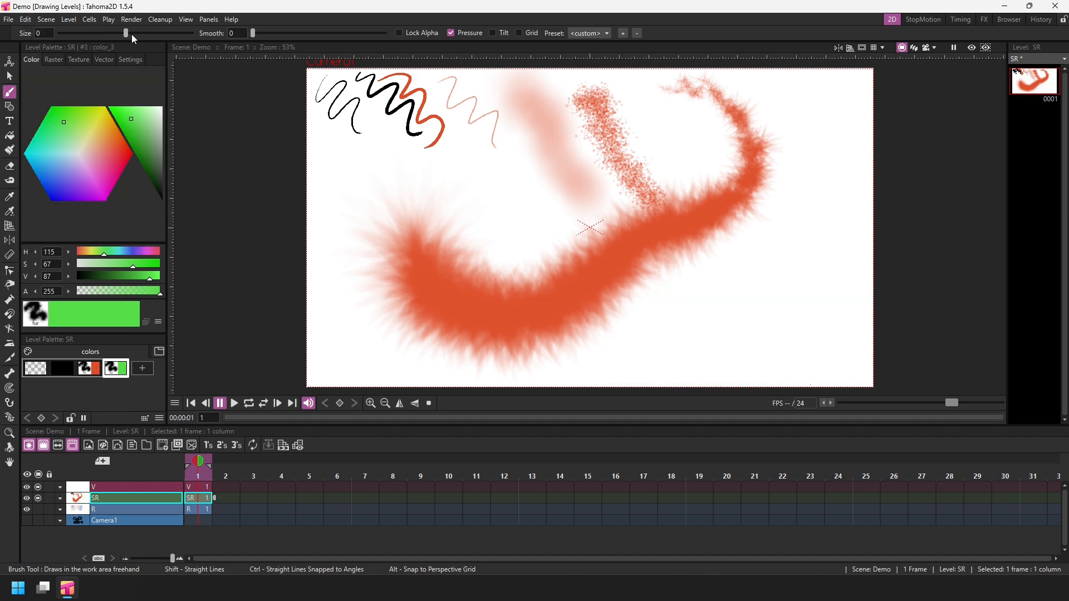
key(ctrl+z)
key(ctrl+z)
key(ctrl+z)
key(ctrl+z)
key(ctrl+z)
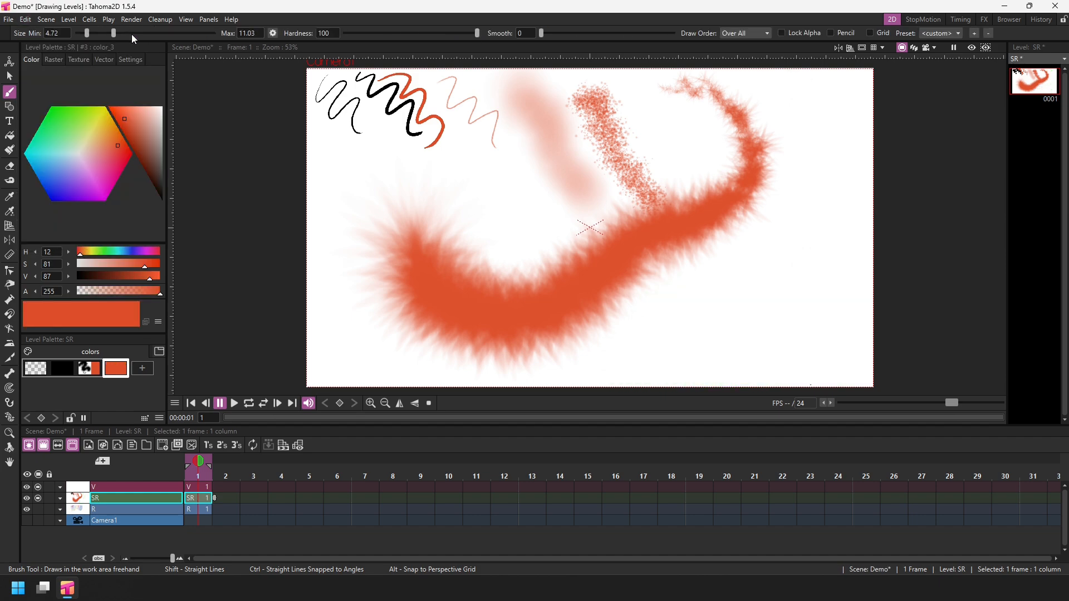
key(ctrl+z)
key(ctrl+z)
key(ctrl+z)
key(ctrl+z)
key(ctrl+z)
key(ctrl+z)
key(ctrl+z)
key(ctrl+z)
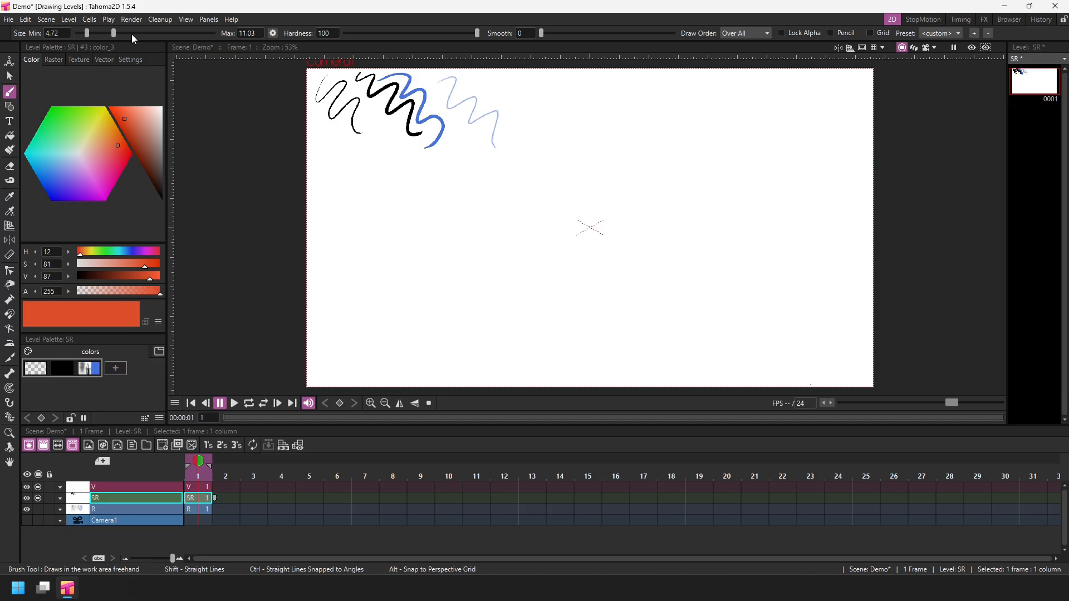
key(ctrl+z)
key(ctrl+z)
key(ctrl+z)
key(ctrl+z)
key(ctrl+z)
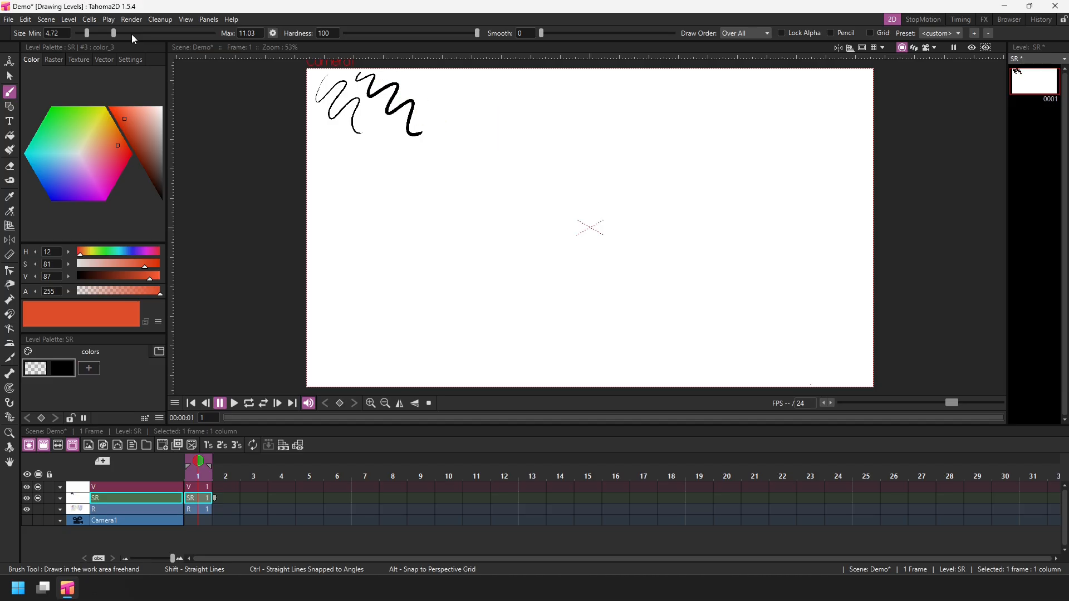
key(ctrl+z)
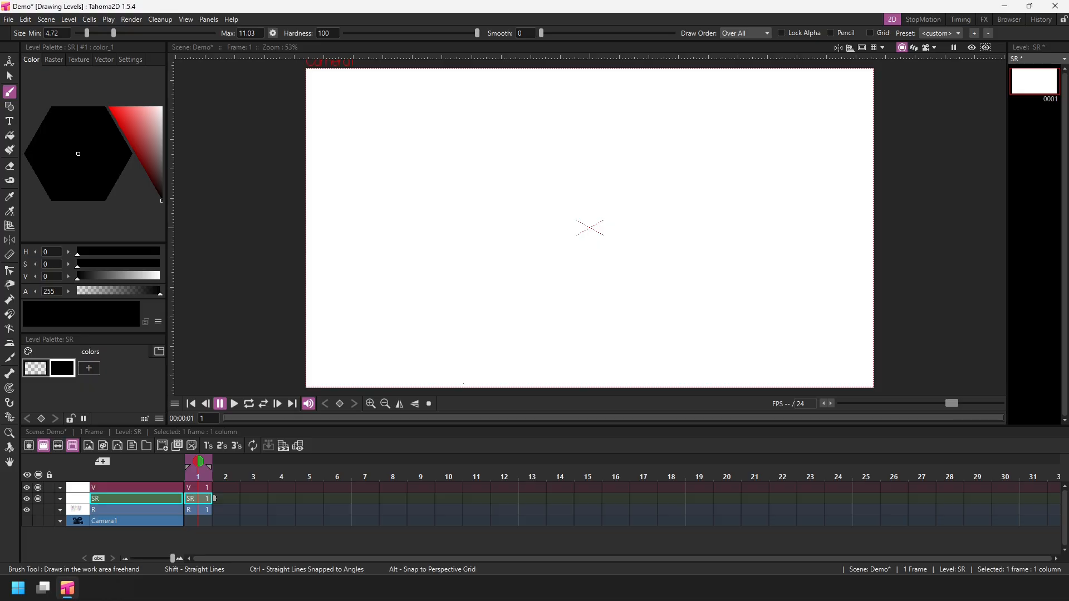
click(9, 20)
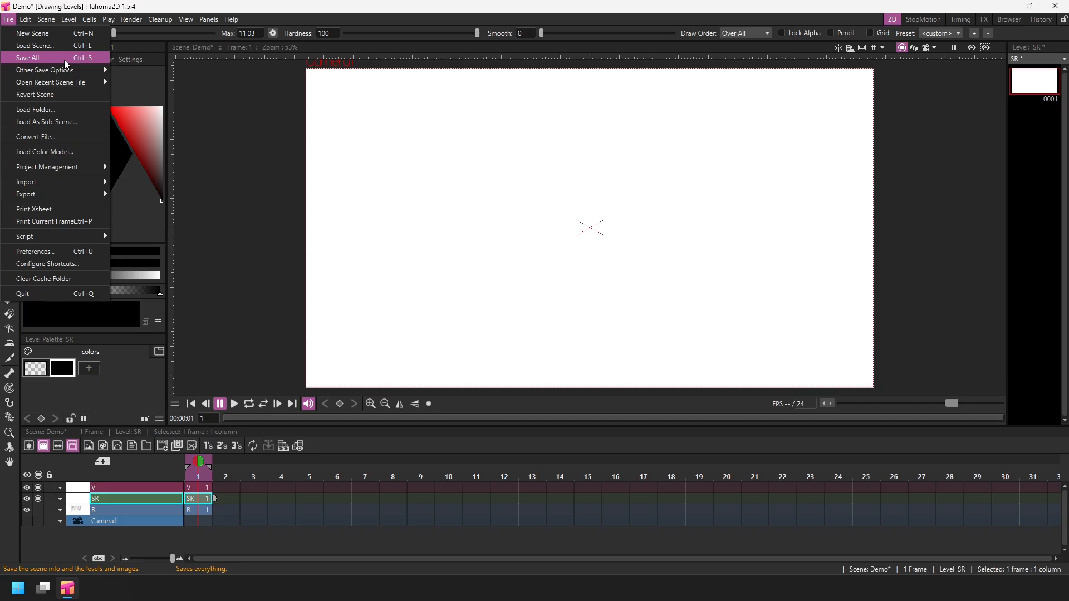
mouse_move(71, 76)
click(45, 58)
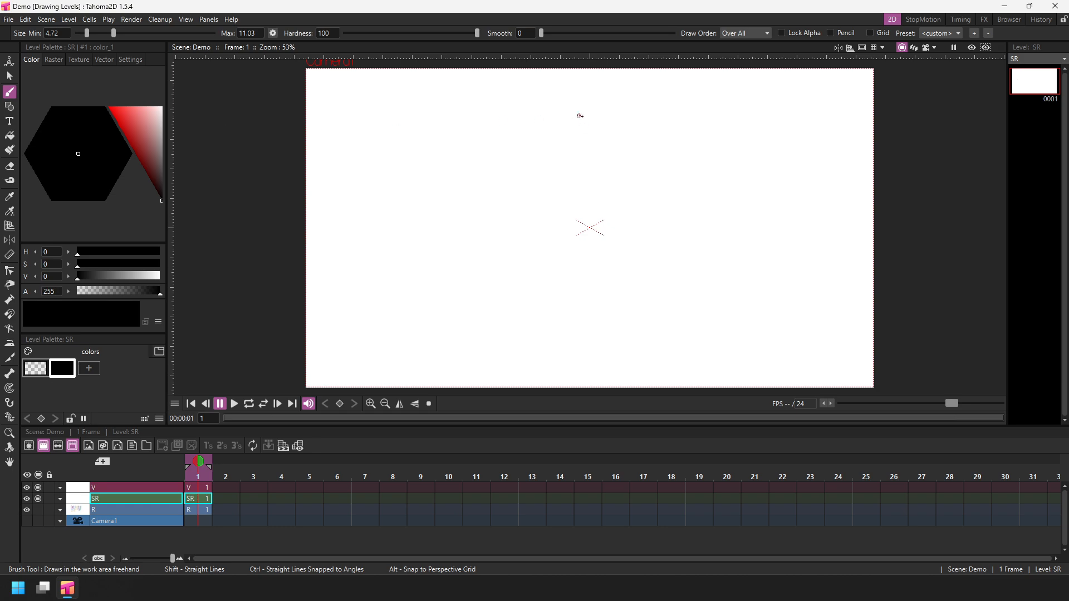
Sketch a figure's round head, rectangular body and two legs with the black brush on the SR level.
mouse_move(600, 117)
mouse_down()
mouse_move(538, 202)
mouse_move(629, 132)
mouse_move(579, 118)
mouse_up()
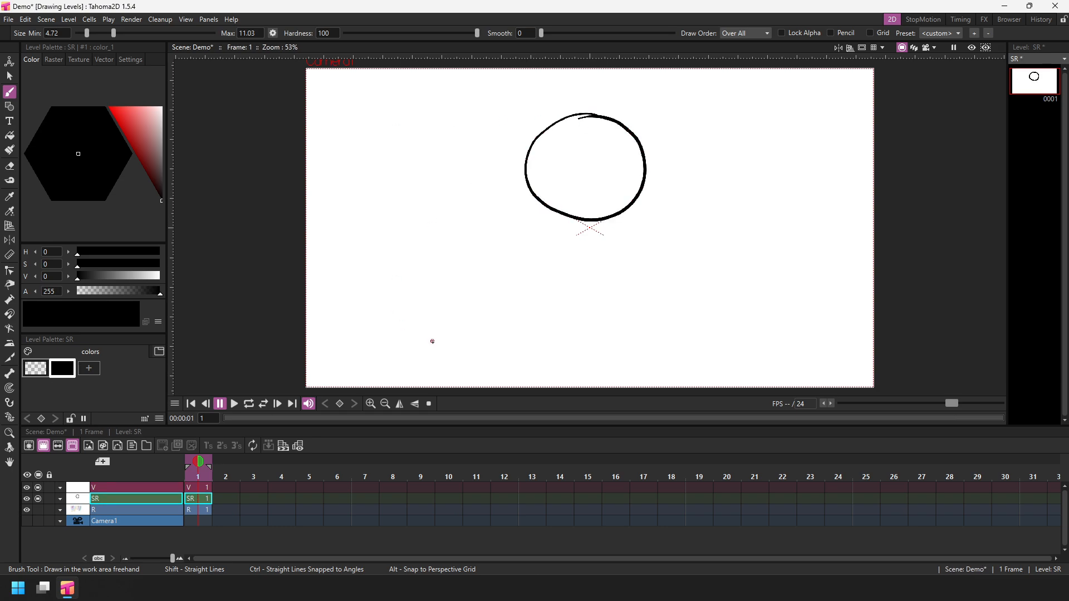
drag(549, 209, 533, 313)
drag(636, 199, 612, 322)
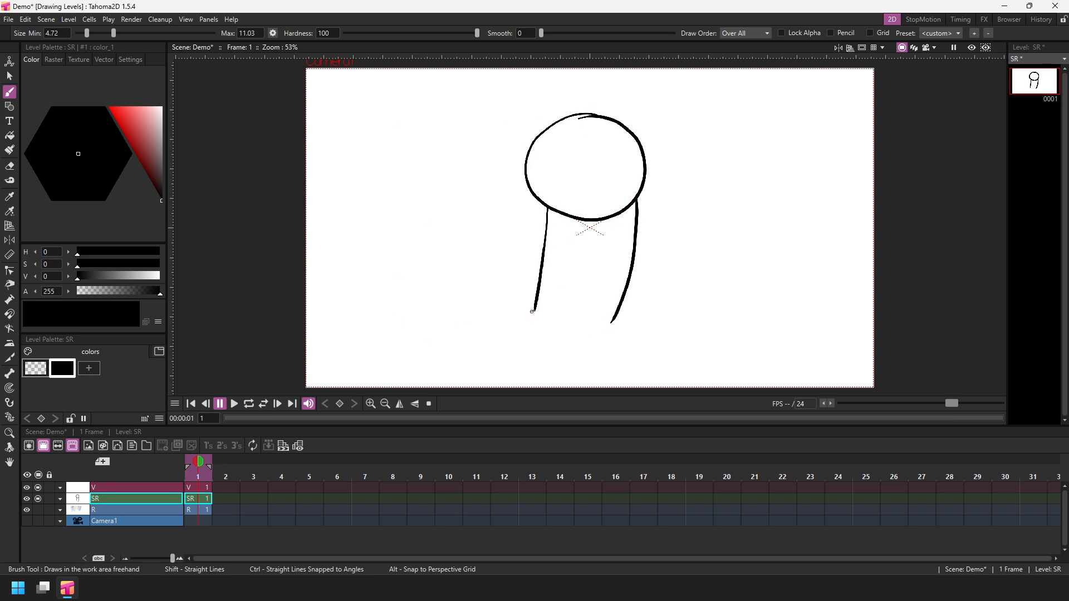
drag(533, 317, 617, 314)
drag(539, 322, 524, 352)
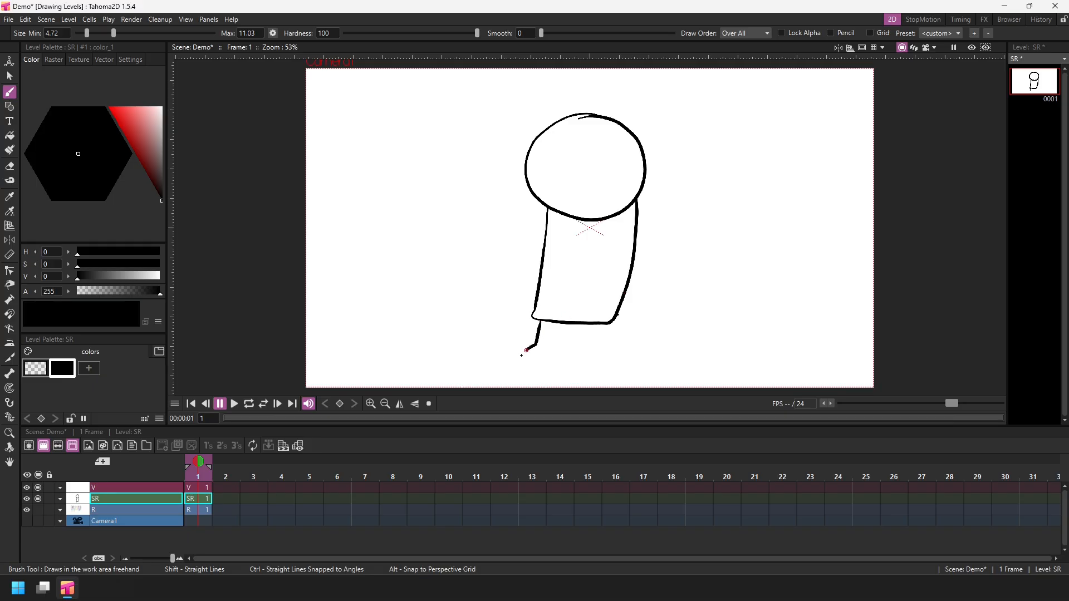
drag(599, 324, 608, 359)
Add arms, a waistline and facial features to the figure and save the scene.
mouse_move(547, 210)
mouse_down()
mouse_move(518, 232)
mouse_move(527, 285)
mouse_up()
mouse_move(638, 200)
mouse_down()
mouse_move(661, 217)
mouse_move(719, 189)
mouse_up()
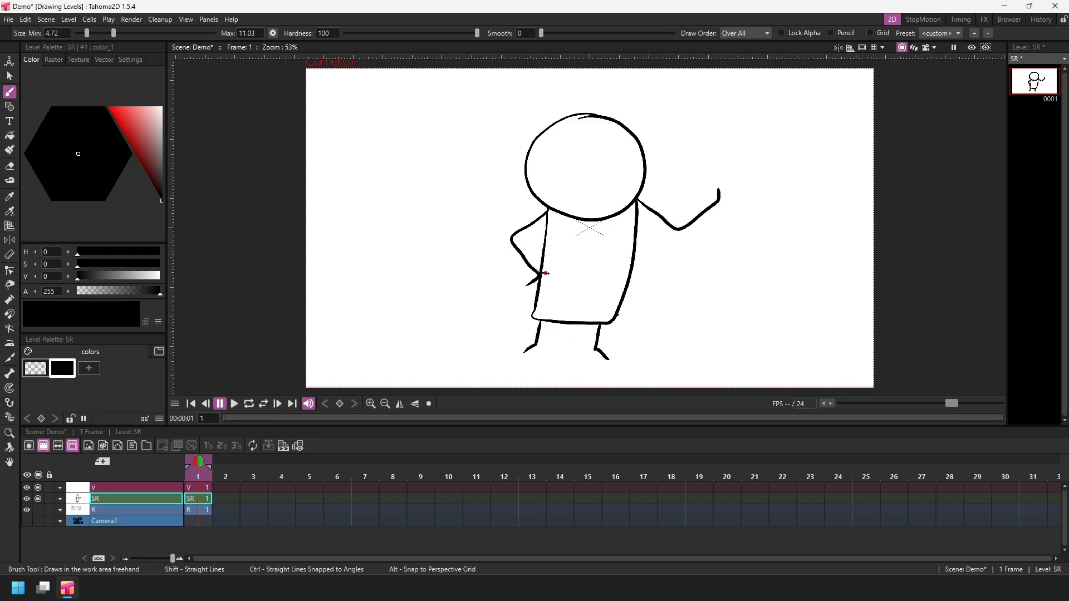
drag(543, 273, 630, 271)
mouse_move(565, 142)
mouse_down()
mouse_move(556, 157)
mouse_move(564, 143)
mouse_move(604, 145)
mouse_move(568, 161)
mouse_move(606, 160)
mouse_move(567, 132)
mouse_move(625, 143)
mouse_up()
mouse_move(605, 185)
mouse_down()
mouse_move(586, 197)
mouse_move(595, 191)
mouse_up()
key(ctrl+s)
Erase the stray mark on top of the head, return to the brush, and save.
key(e)
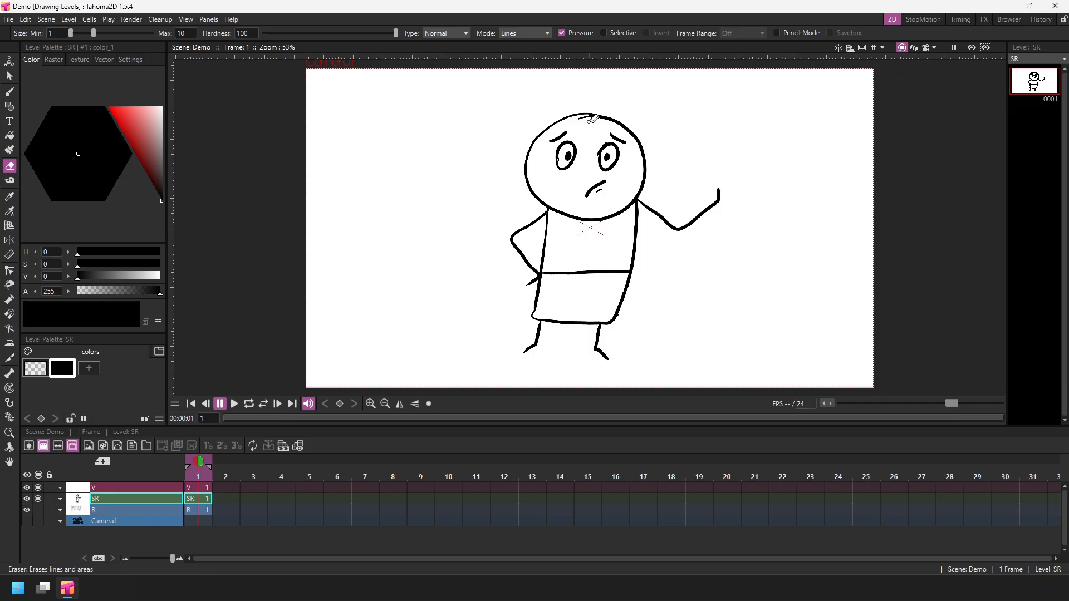
drag(589, 118, 598, 123)
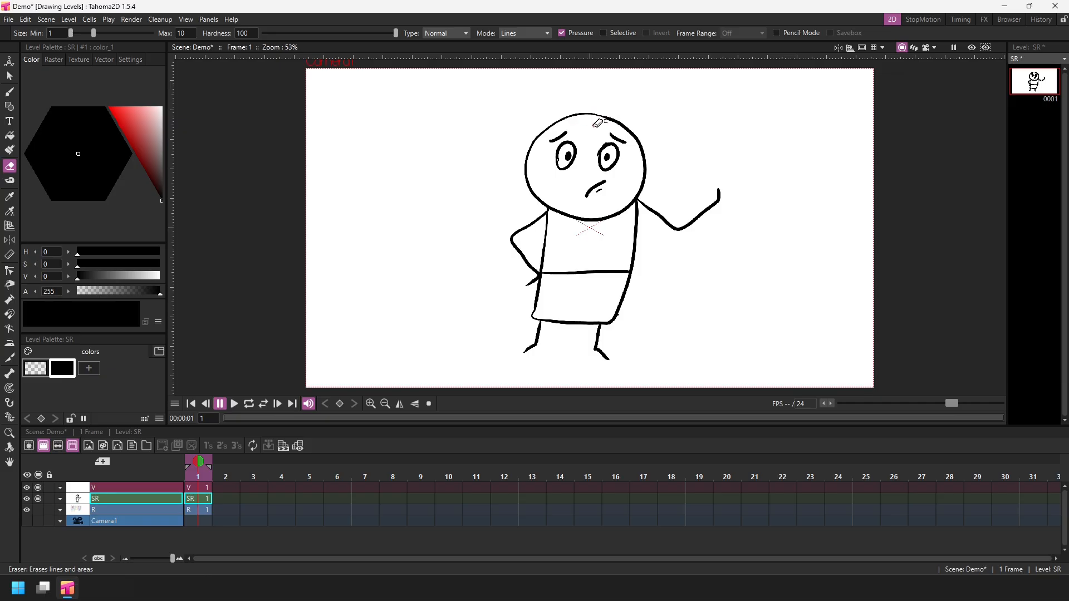
key(b)
key(ctrl+s)
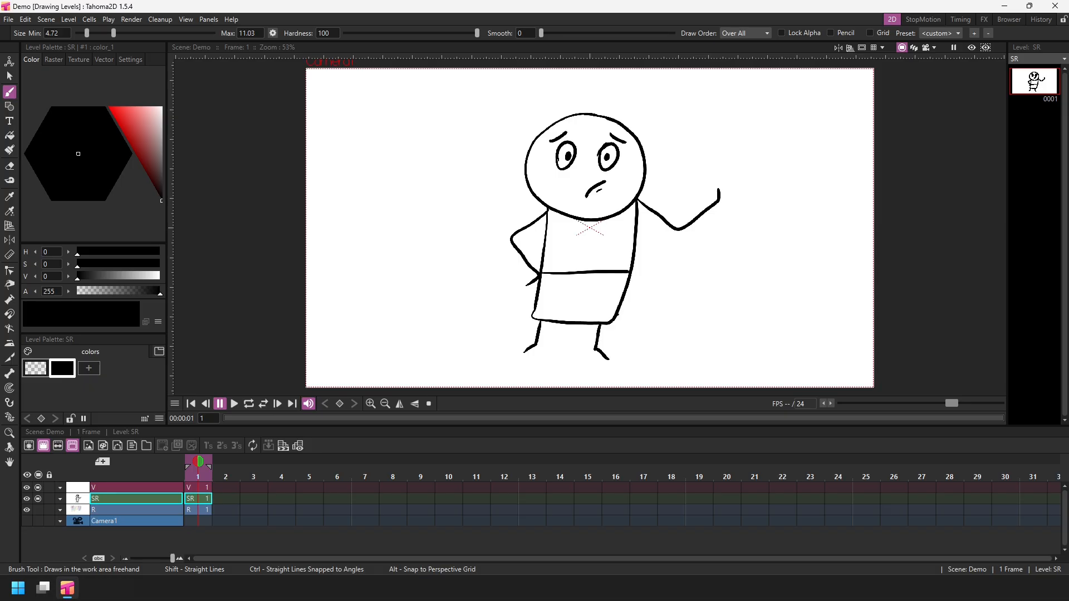
Add a new style to the SR level palette and set it to blue (H 206, S 60, V 64).
click(89, 368)
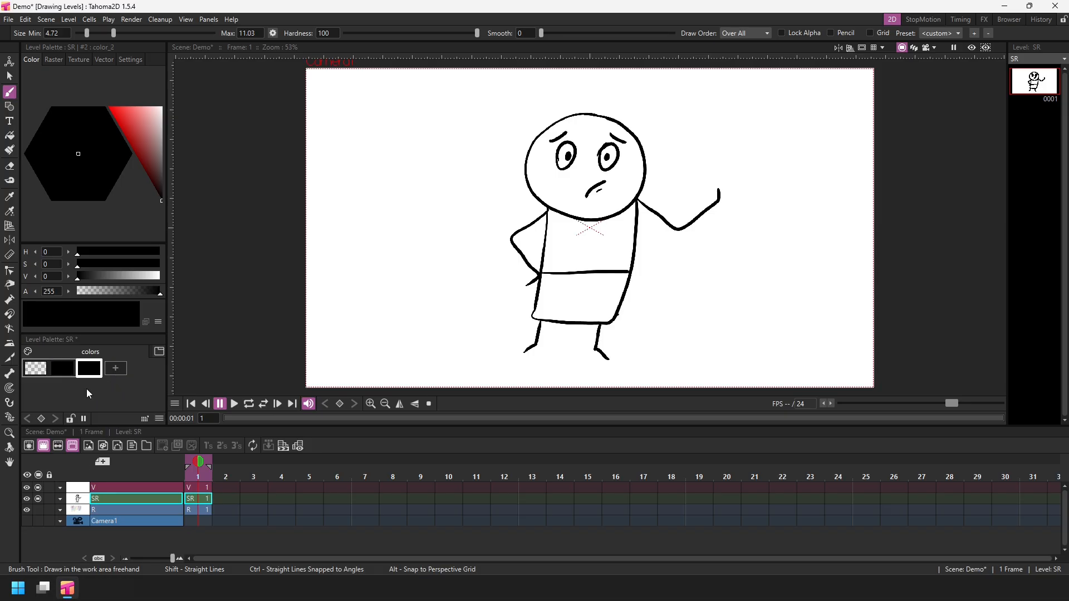
drag(139, 129, 125, 117)
drag(67, 164, 53, 166)
drag(140, 139, 141, 142)
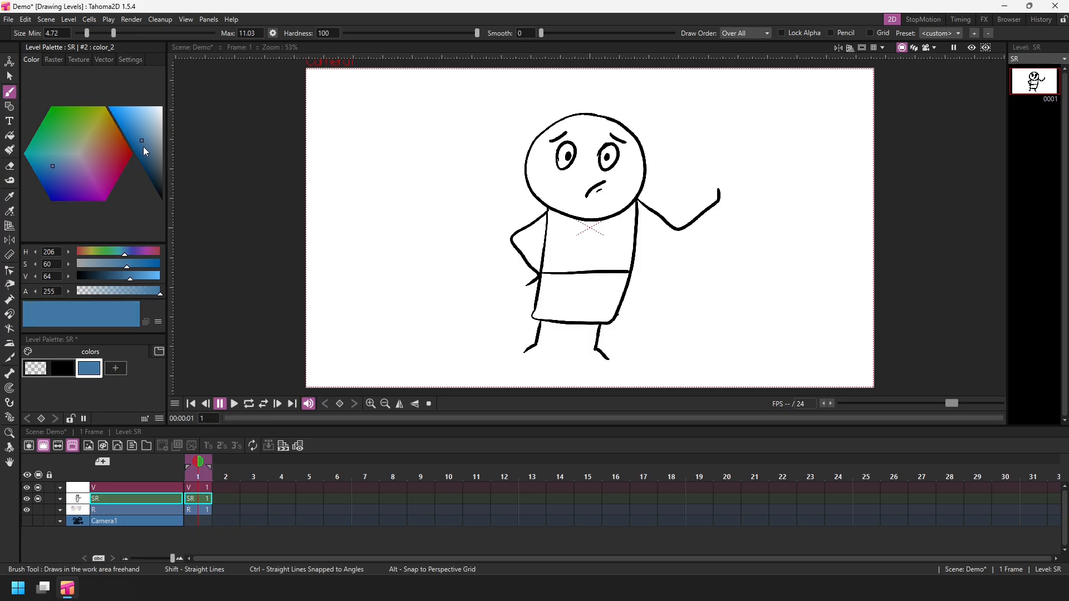
Add a light blue style (H 206, S 35, V 92) and an orange style (H 22, S 60, V 92), and save.
click(115, 368)
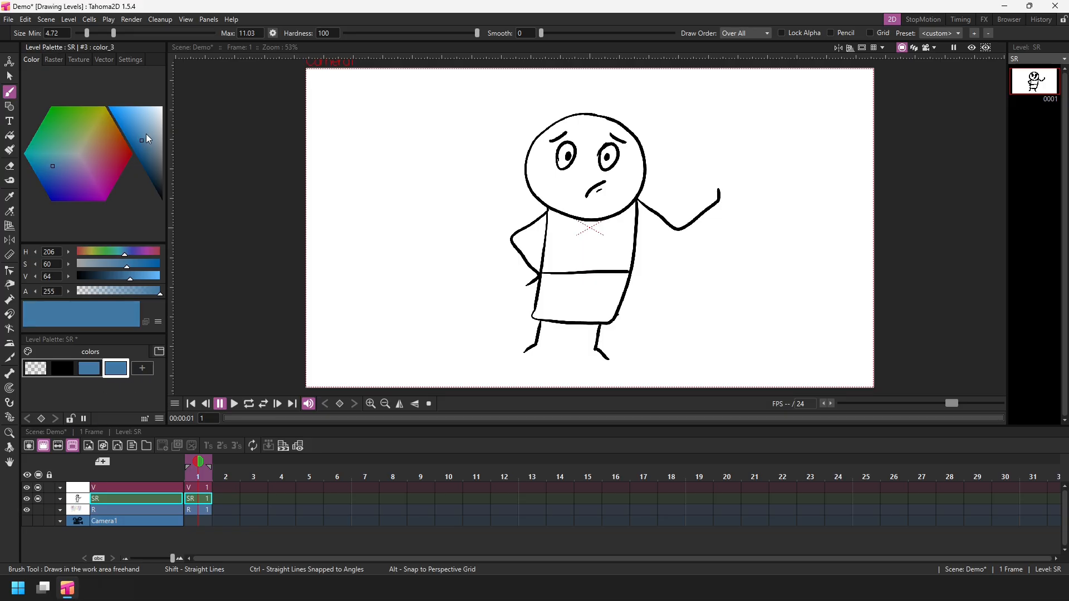
drag(142, 140, 145, 115)
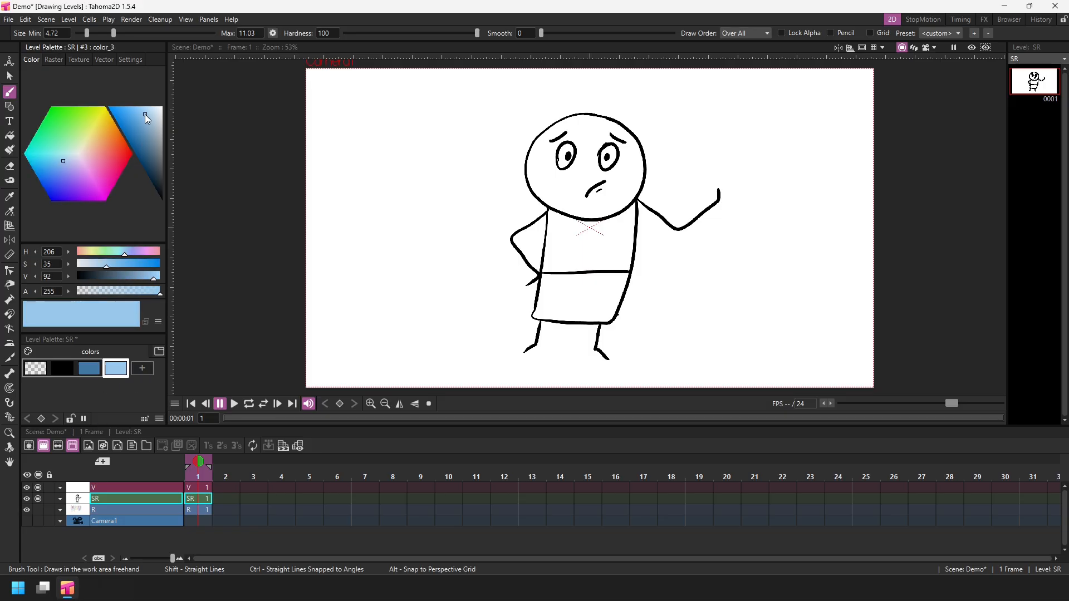
click(142, 368)
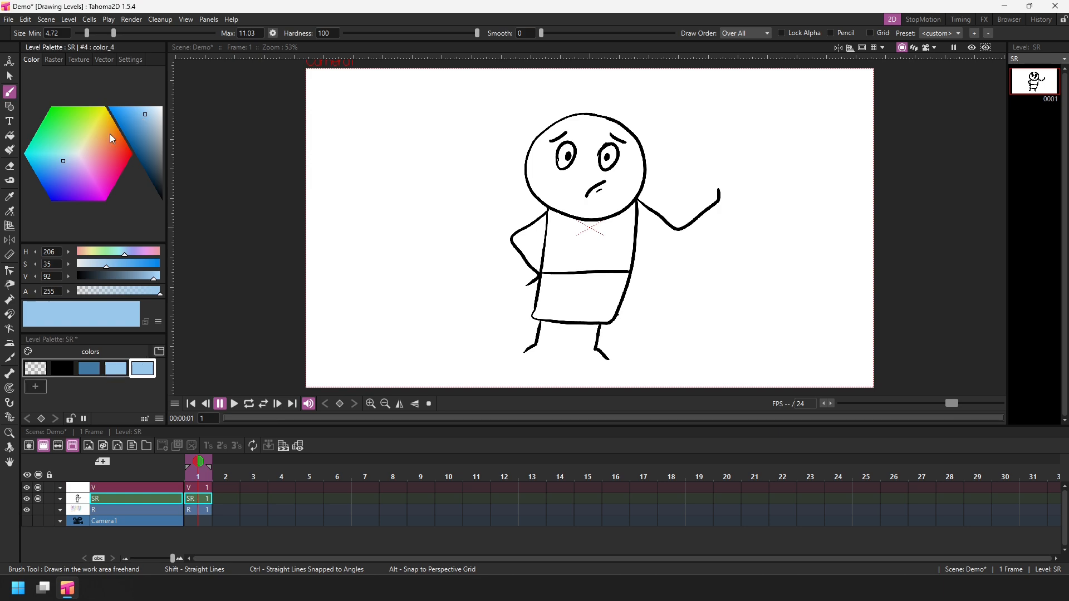
click(72, 158)
drag(71, 158, 103, 144)
key(ctrl+s)
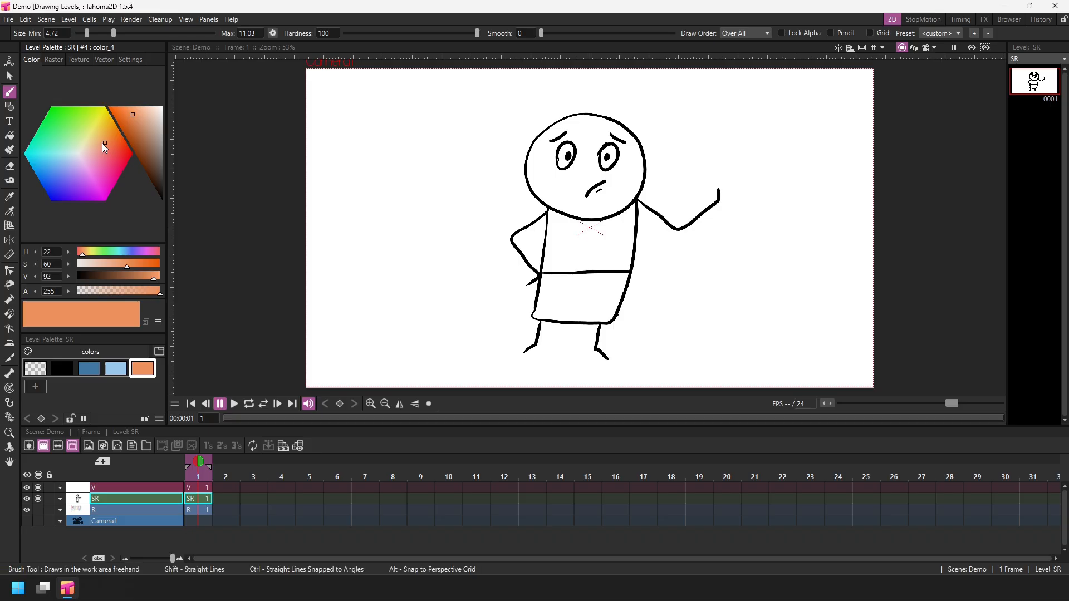
Fill the skirt with the blue style and the shirt with the light blue style using the Fill tool, and save.
click(10, 136)
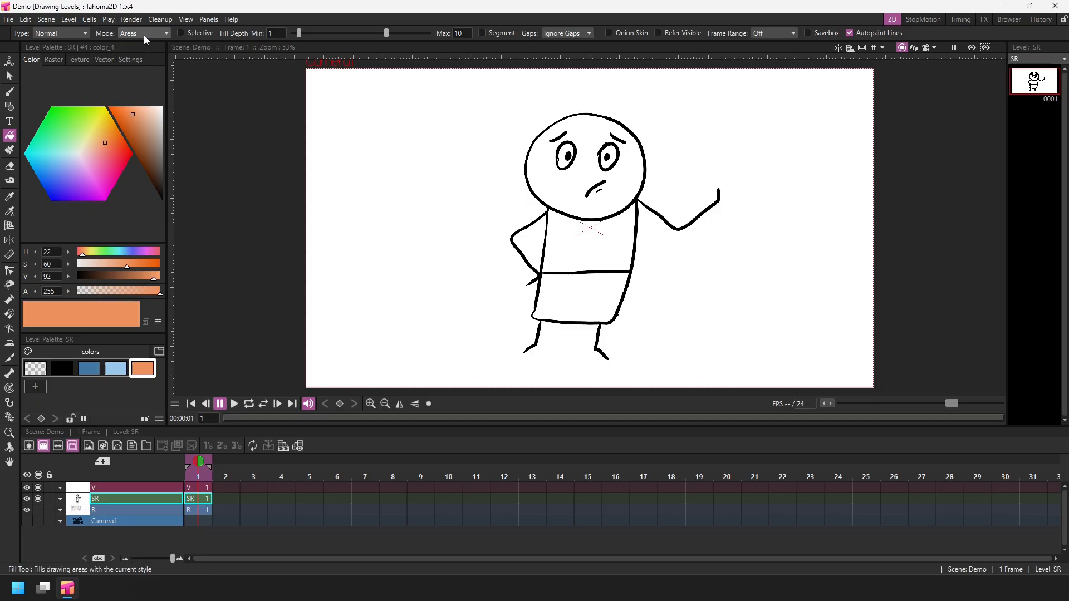
click(88, 369)
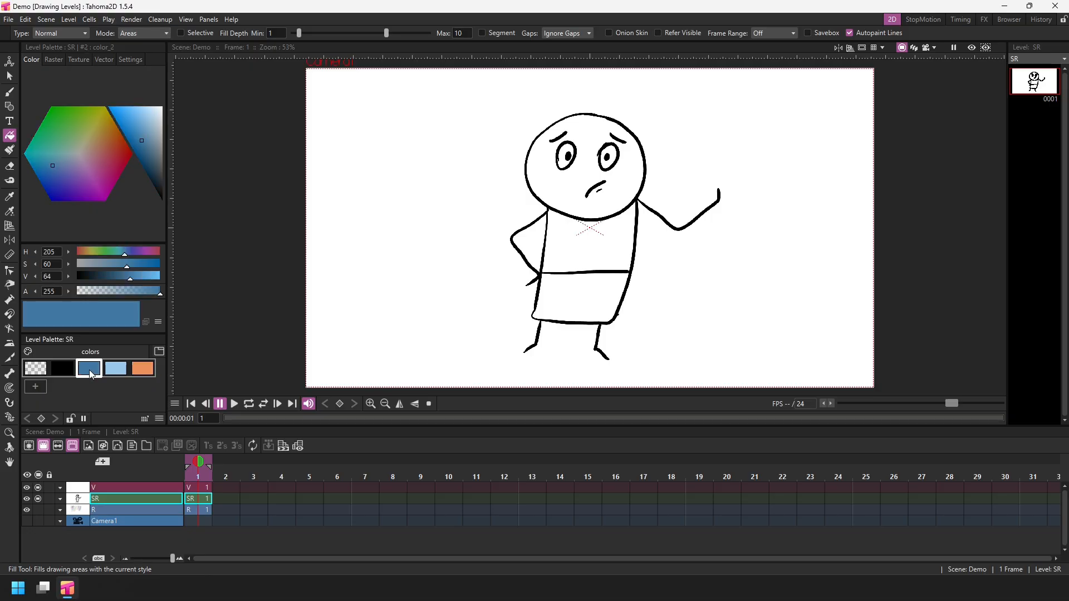
click(578, 301)
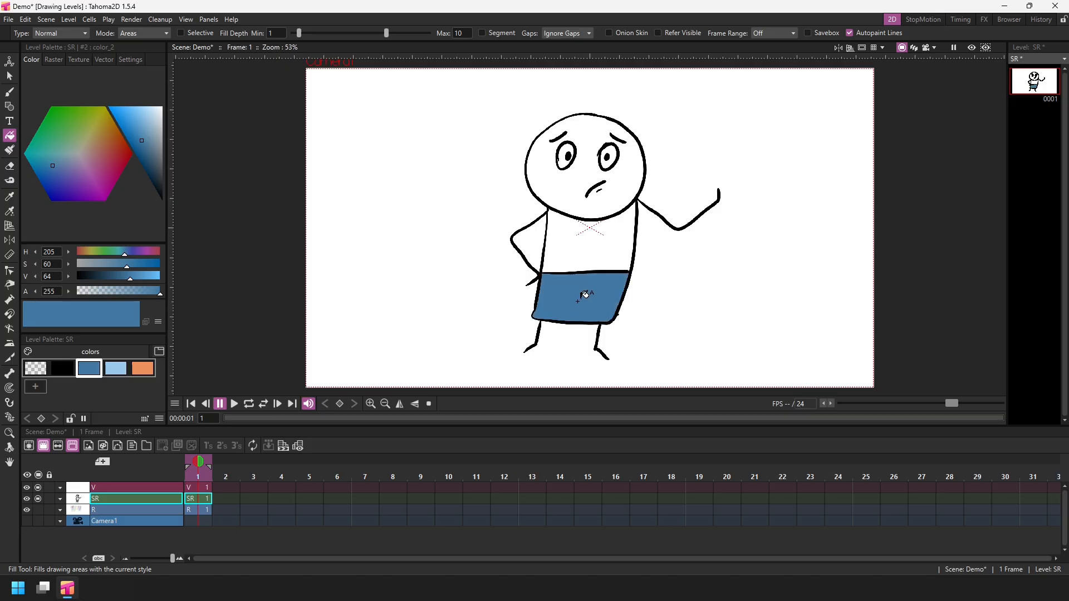
click(116, 368)
click(580, 243)
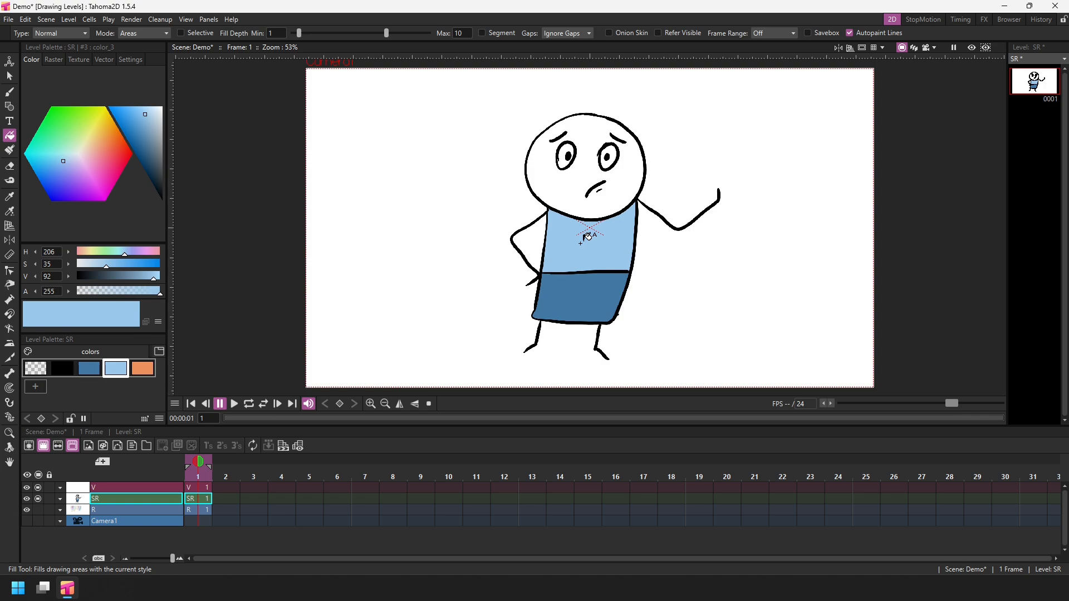
key(ctrl+s)
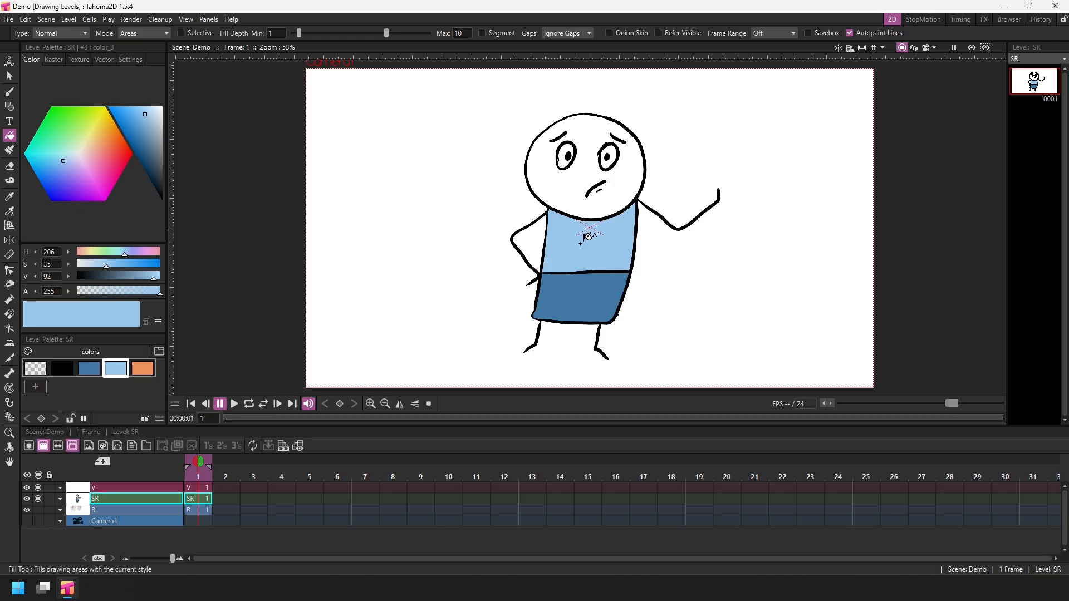
Paint the head orange with the Smart Raster Paint tool at a maximum size of 27.29.
click(16, 150)
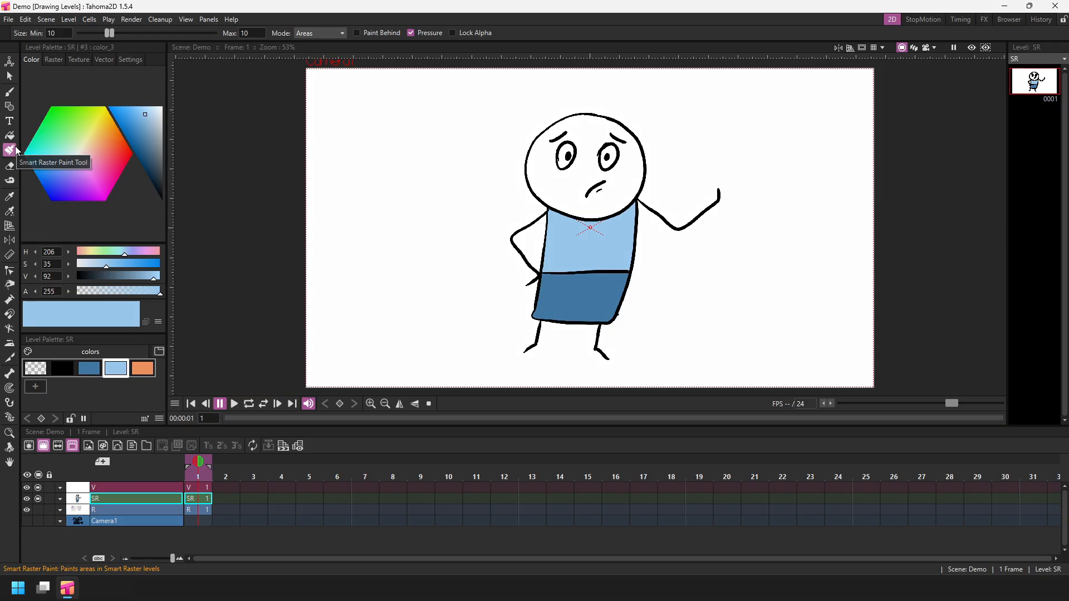
mouse_move(115, 34)
mouse_down()
mouse_move(149, 33)
mouse_move(99, 38)
mouse_move(150, 34)
mouse_up()
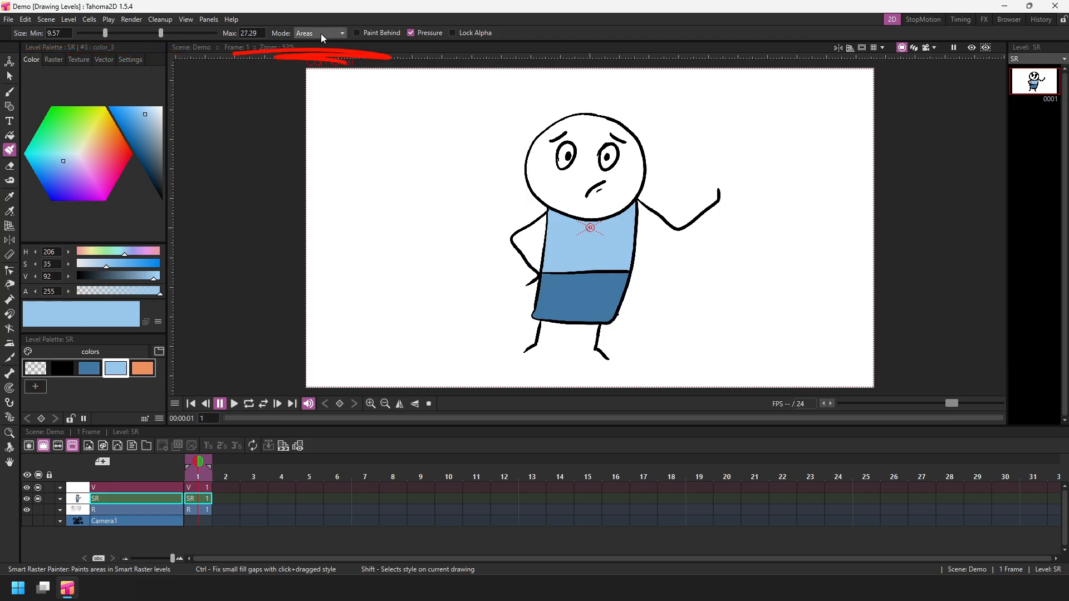
click(142, 371)
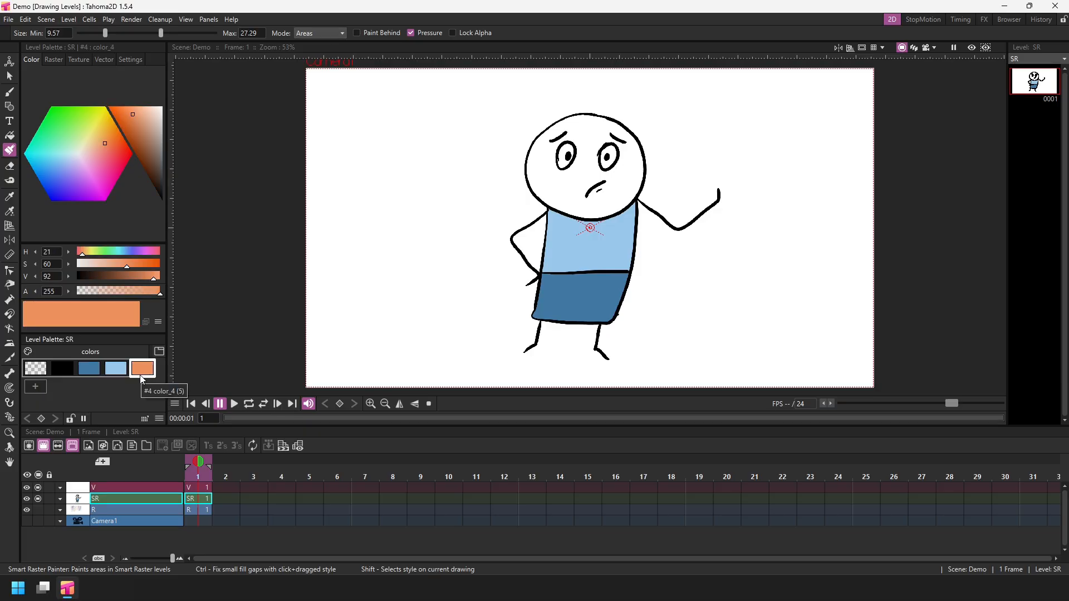
mouse_move(554, 134)
mouse_down()
mouse_move(563, 131)
mouse_move(534, 152)
mouse_move(534, 176)
mouse_move(554, 183)
mouse_move(560, 207)
mouse_up()
Raise the paint maximum size to 63.2, paint an orange area right of the head, and save.
drag(161, 33, 191, 32)
mouse_move(565, 191)
mouse_down()
mouse_move(594, 201)
mouse_move(561, 185)
mouse_move(567, 202)
mouse_move(611, 205)
mouse_move(590, 211)
mouse_move(631, 156)
mouse_move(628, 190)
mouse_move(632, 173)
mouse_move(631, 147)
mouse_move(569, 127)
mouse_move(607, 130)
mouse_move(587, 134)
mouse_move(583, 179)
mouse_move(554, 181)
mouse_move(578, 165)
mouse_move(572, 136)
mouse_move(607, 130)
mouse_move(594, 154)
mouse_move(616, 173)
mouse_move(626, 119)
mouse_move(655, 117)
mouse_move(627, 141)
mouse_move(686, 135)
mouse_move(617, 163)
mouse_move(668, 172)
mouse_up()
key(ctrl+s)
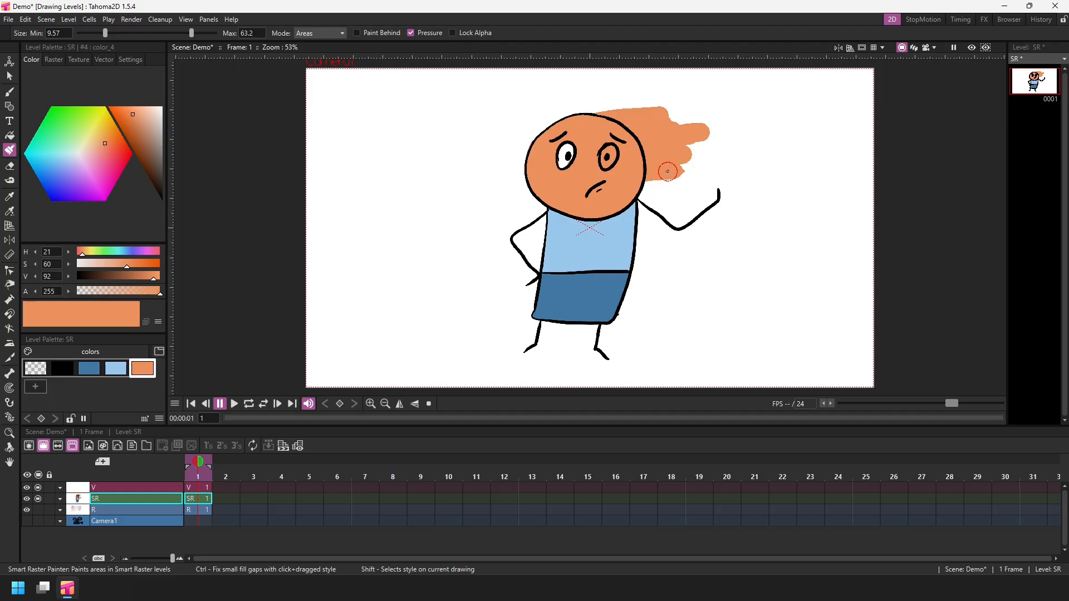
Erase the orange paint outside the head with the Eraser in Areas mode, undoing an extra erasure.
click(10, 166)
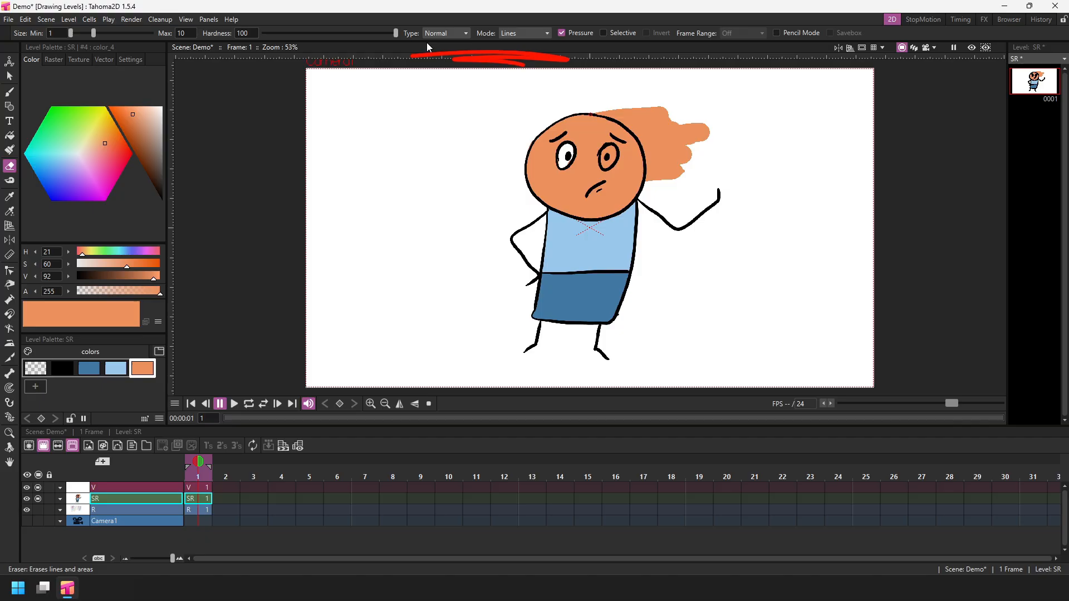
click(536, 29)
click(520, 53)
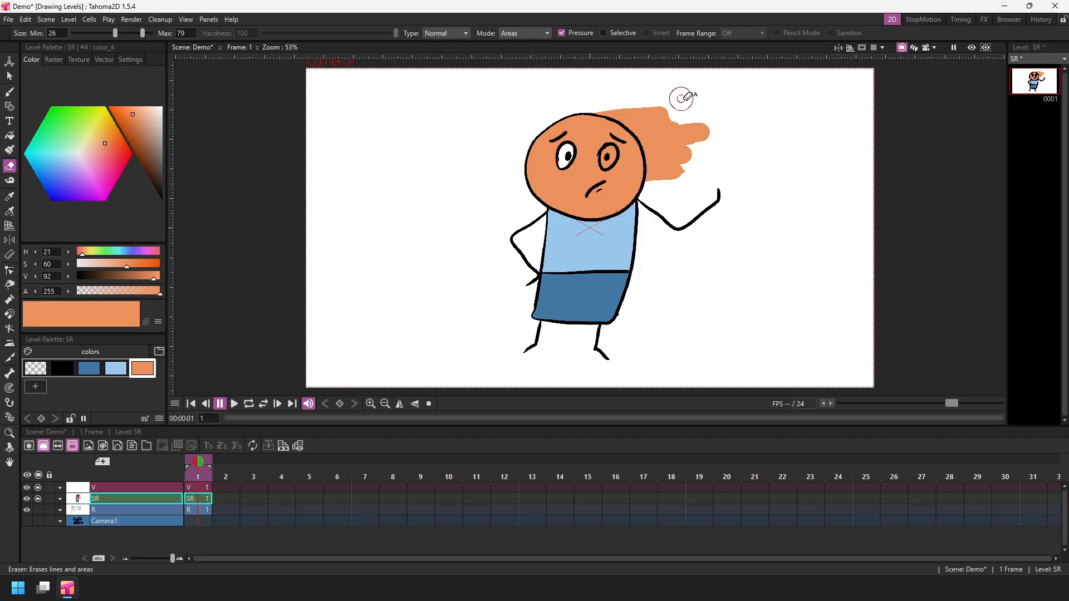
mouse_move(680, 95)
mouse_down()
mouse_move(709, 145)
mouse_move(661, 100)
mouse_move(678, 138)
mouse_move(640, 102)
mouse_move(665, 144)
mouse_move(602, 104)
mouse_move(626, 108)
mouse_move(644, 131)
mouse_move(659, 184)
mouse_move(647, 147)
mouse_up()
mouse_move(382, 181)
mouse_down()
mouse_move(515, 219)
mouse_move(582, 267)
mouse_move(461, 344)
mouse_up()
key(ctrl+z)
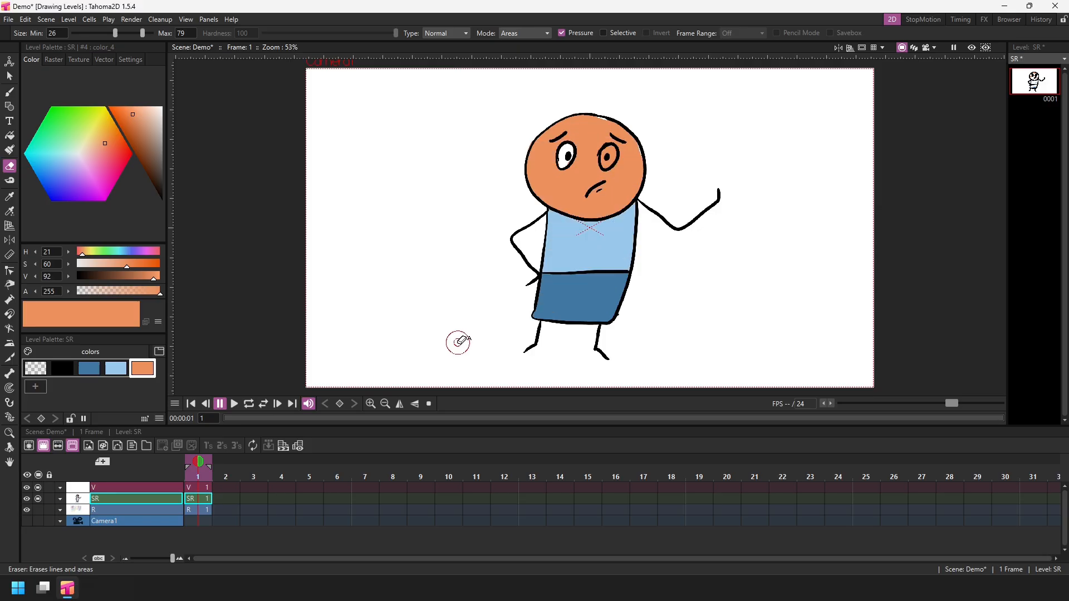
Try erasing across the figure with the Eraser in Lines mode, then undo it.
click(531, 35)
click(527, 44)
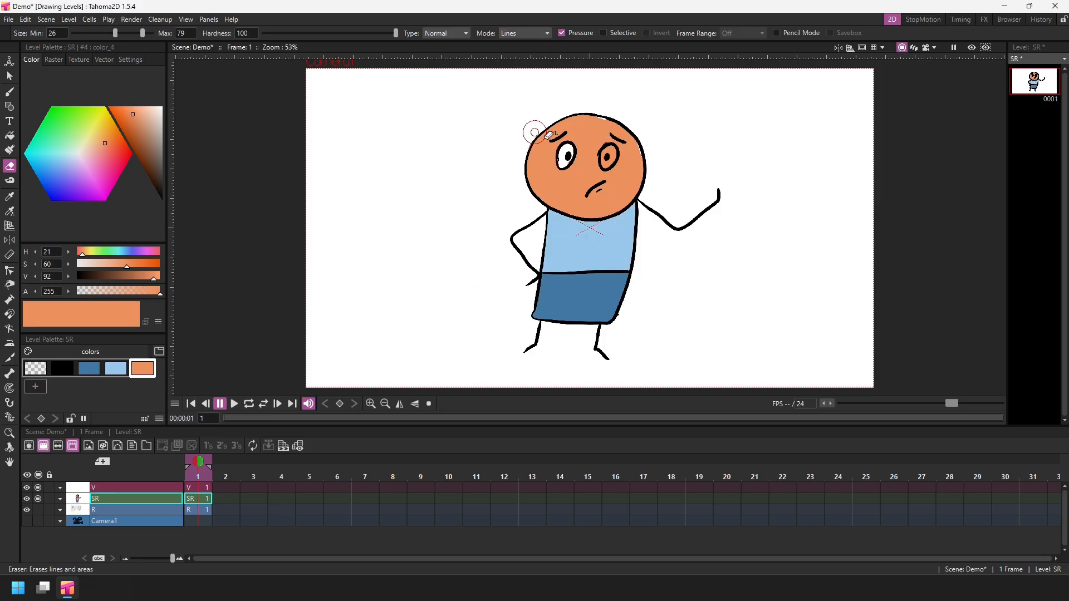
mouse_move(483, 174)
mouse_down()
mouse_move(670, 170)
mouse_move(448, 235)
mouse_move(707, 221)
mouse_move(443, 286)
mouse_move(666, 293)
mouse_move(441, 344)
mouse_move(716, 352)
mouse_up()
key(ctrl+z)
key(ctrl+z)
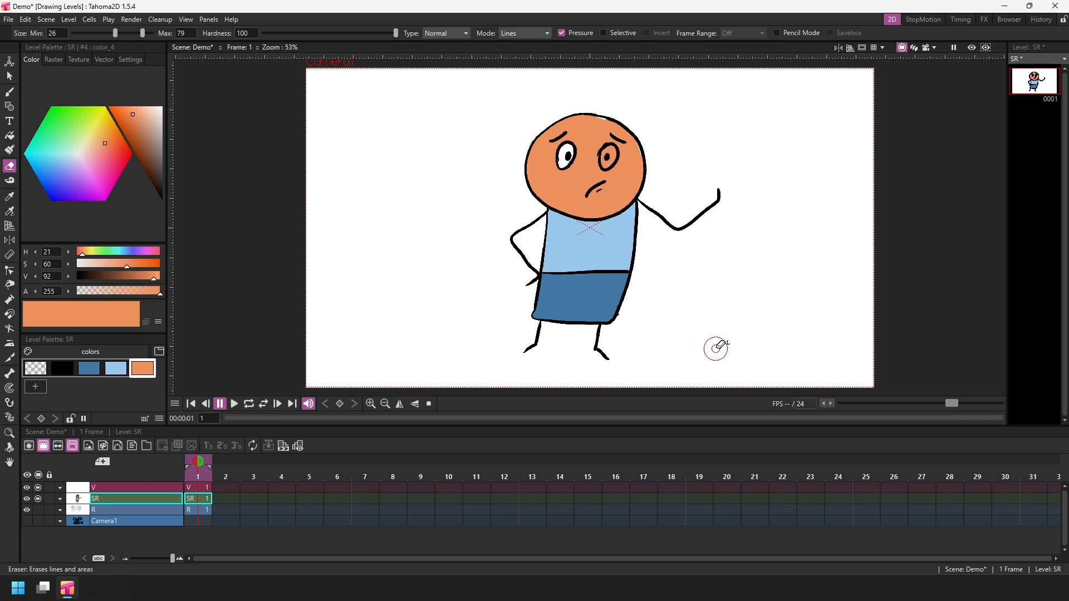
Try erasing across the figure in Lines & Areas mode, undo it, and save the scene.
click(549, 33)
click(539, 53)
mouse_move(482, 146)
mouse_down()
mouse_move(689, 160)
mouse_move(475, 223)
mouse_move(673, 234)
mouse_move(485, 284)
mouse_move(650, 314)
mouse_up()
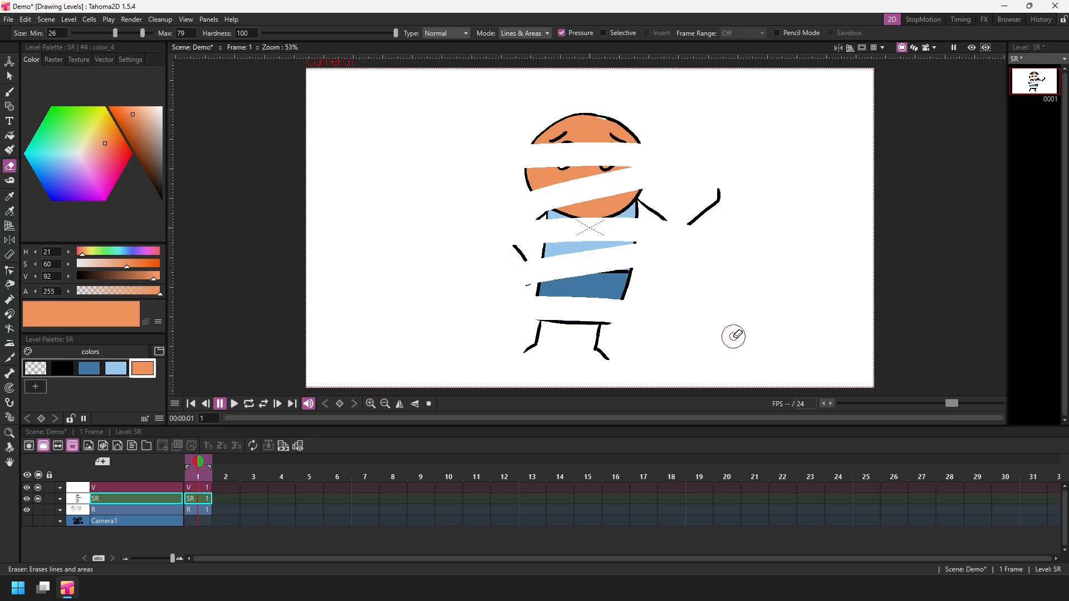
key(ctrl+z)
key(ctrl+s)
Switch the Eraser back to Areas mode, erase inside the right eye, and save.
click(532, 33)
click(524, 52)
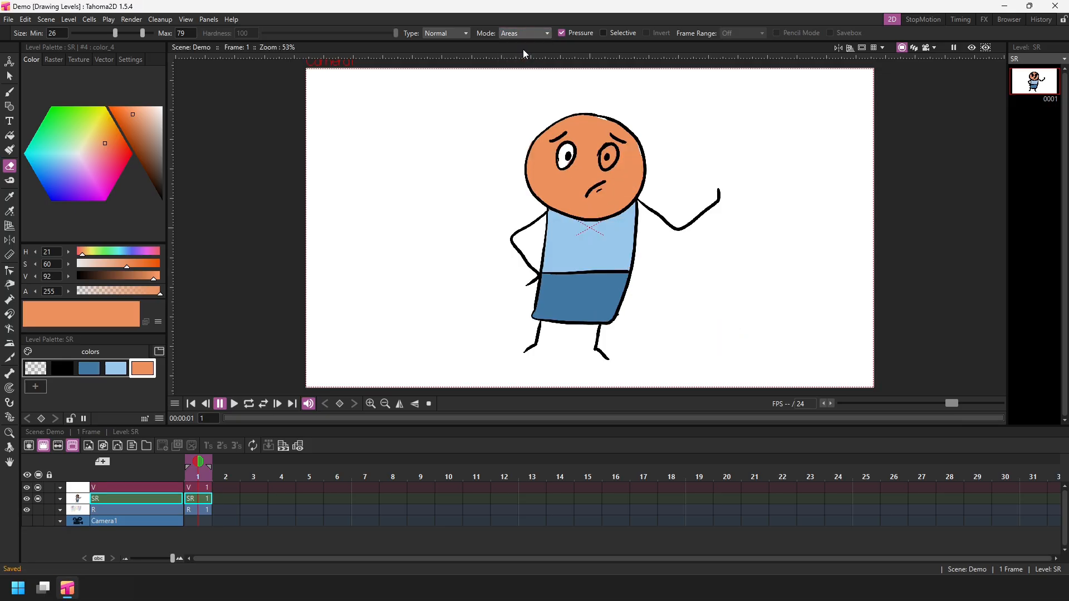
click(609, 155)
key(ctrl+s)
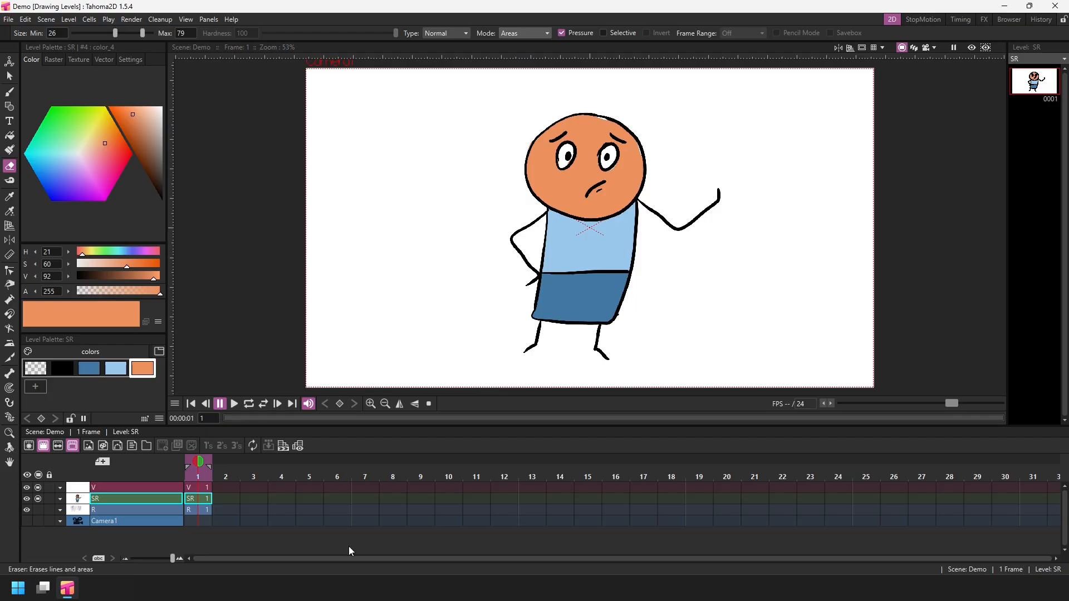
Hide the SR column in the viewer and save the scene.
click(38, 499)
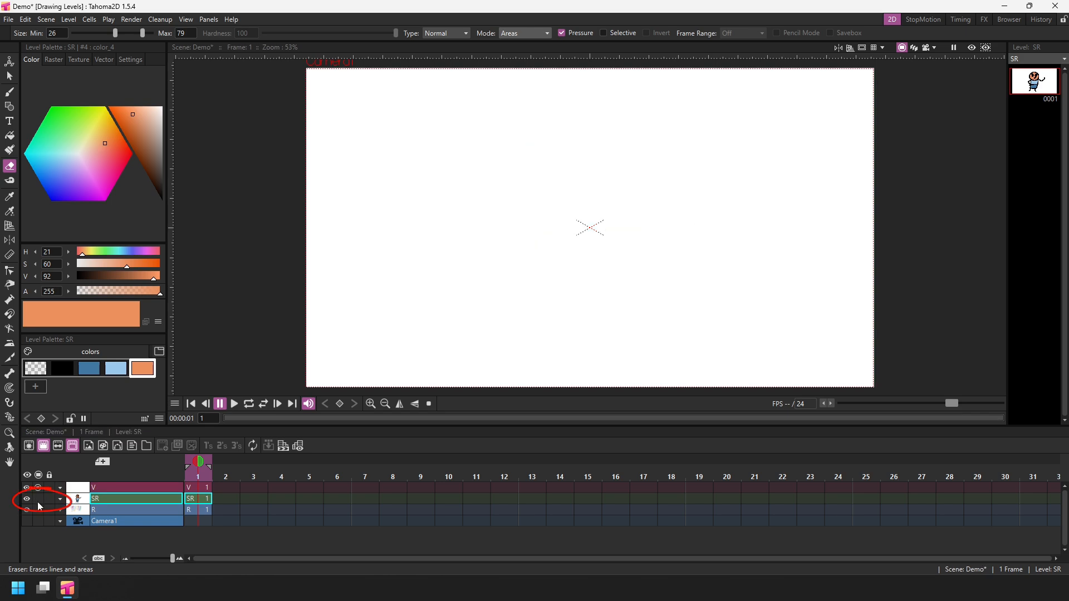
key(ctrl+s)
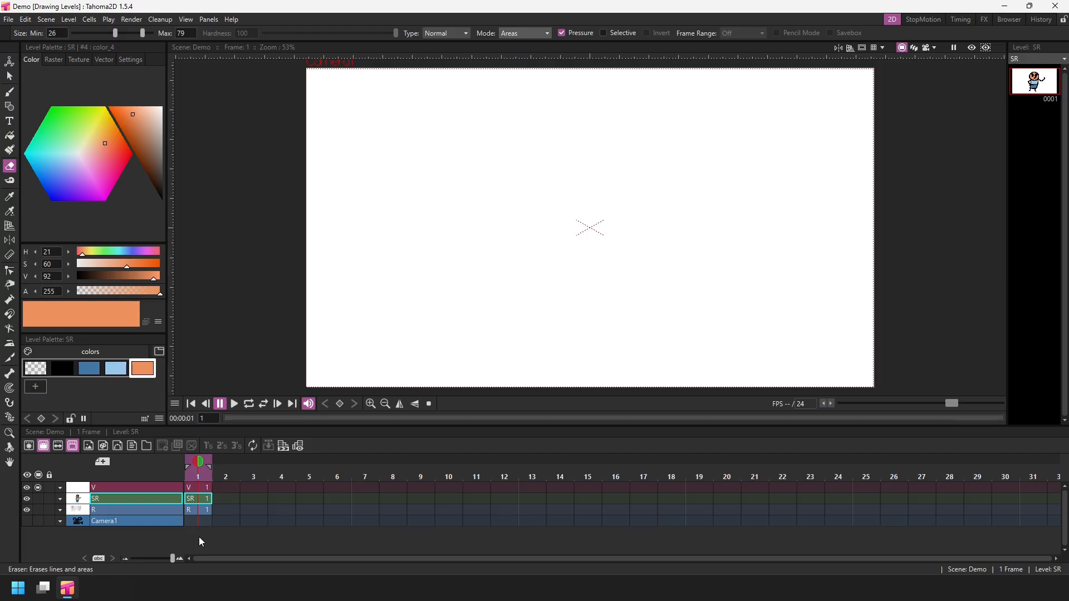
Select the V level, set the brush maximum size to 22.57, draw a long wavy stroke, and save.
click(201, 488)
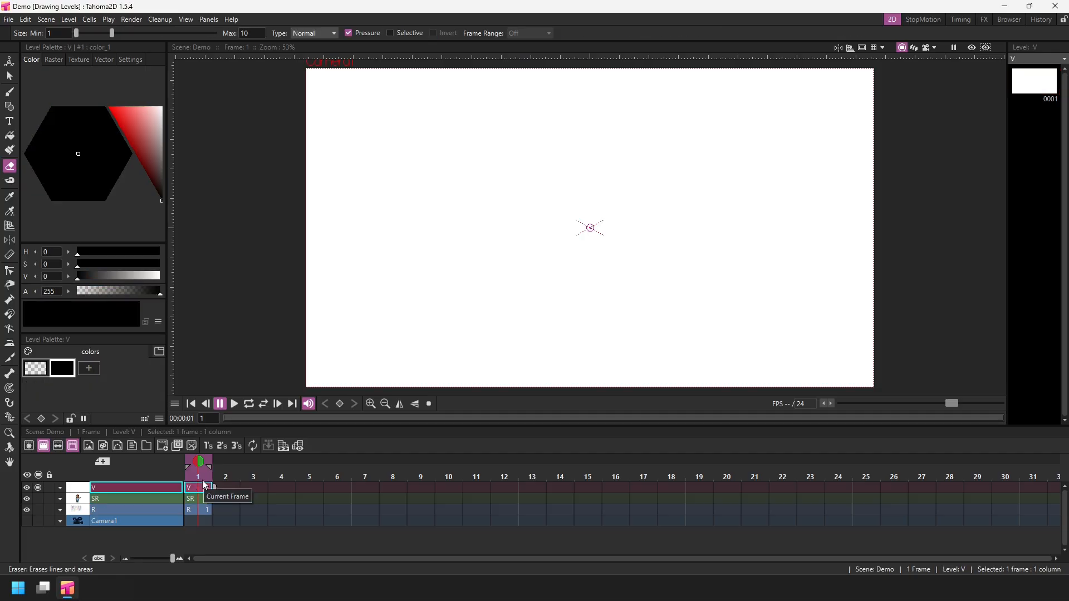
click(9, 92)
drag(78, 35, 110, 35)
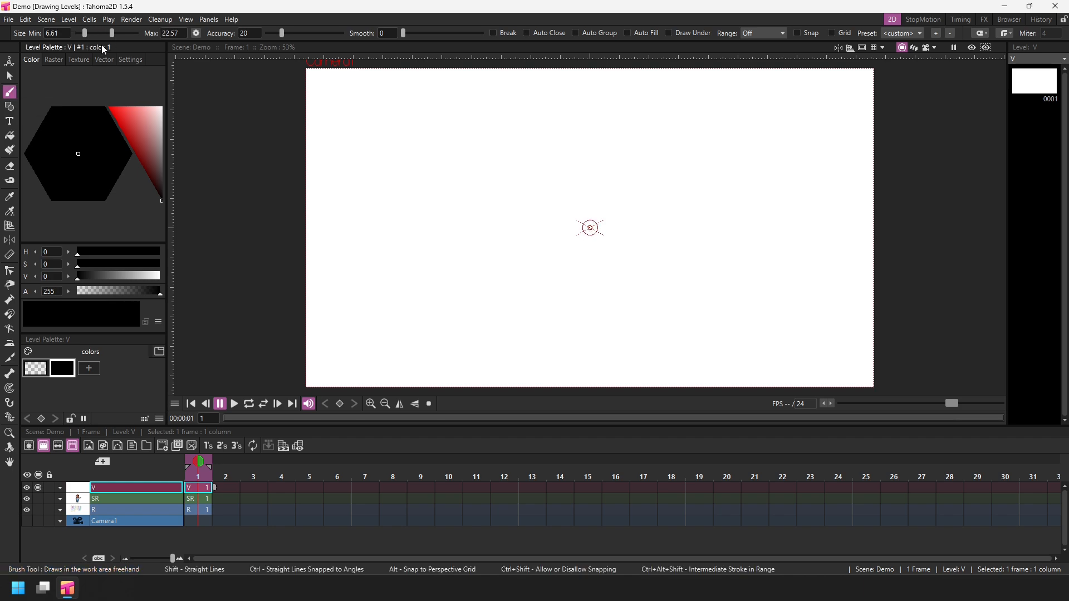
mouse_move(337, 197)
mouse_down()
mouse_move(431, 129)
mouse_move(394, 274)
mouse_move(486, 194)
mouse_move(587, 145)
mouse_move(598, 325)
mouse_move(782, 216)
mouse_move(679, 190)
mouse_up()
key(ctrl+s)
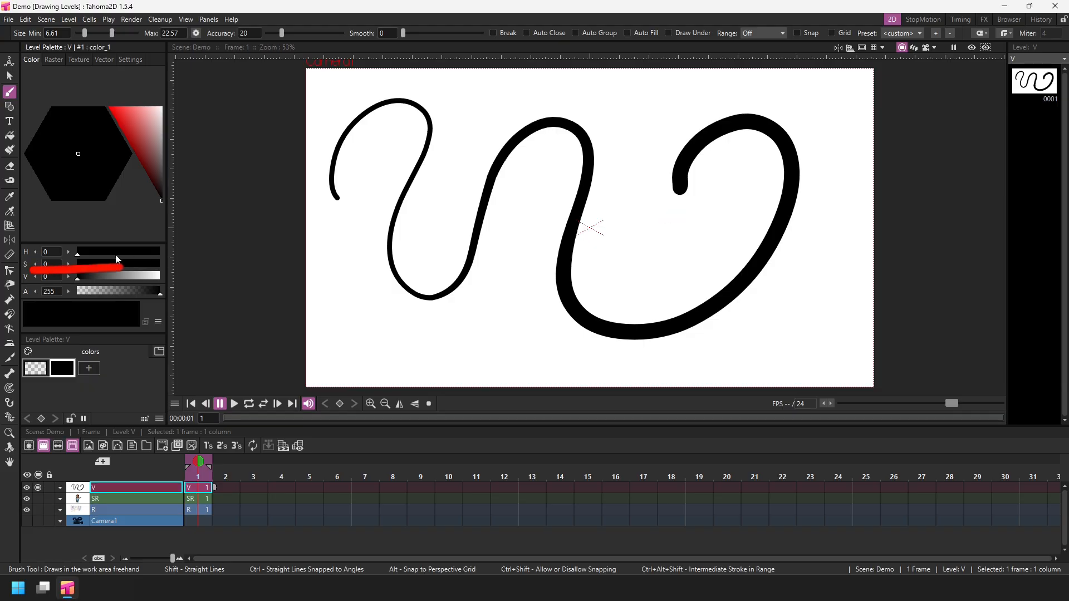
Select the wavy stroke with the Control Point Editor and move control points to reshape its left loop.
click(9, 271)
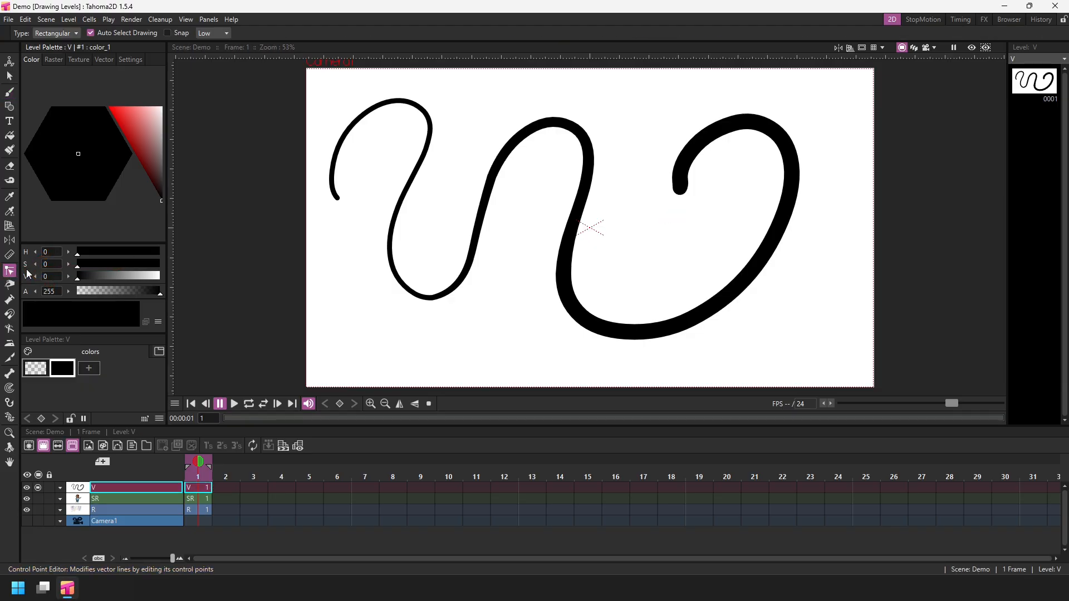
click(587, 181)
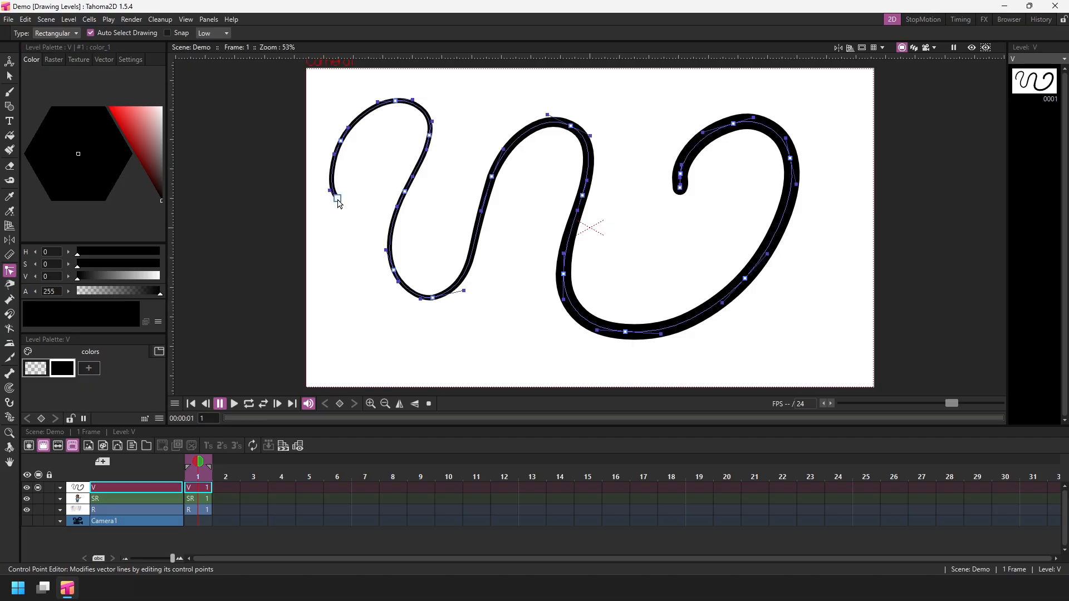
drag(337, 198, 327, 290)
drag(341, 142, 322, 178)
drag(396, 101, 361, 120)
drag(430, 135, 418, 151)
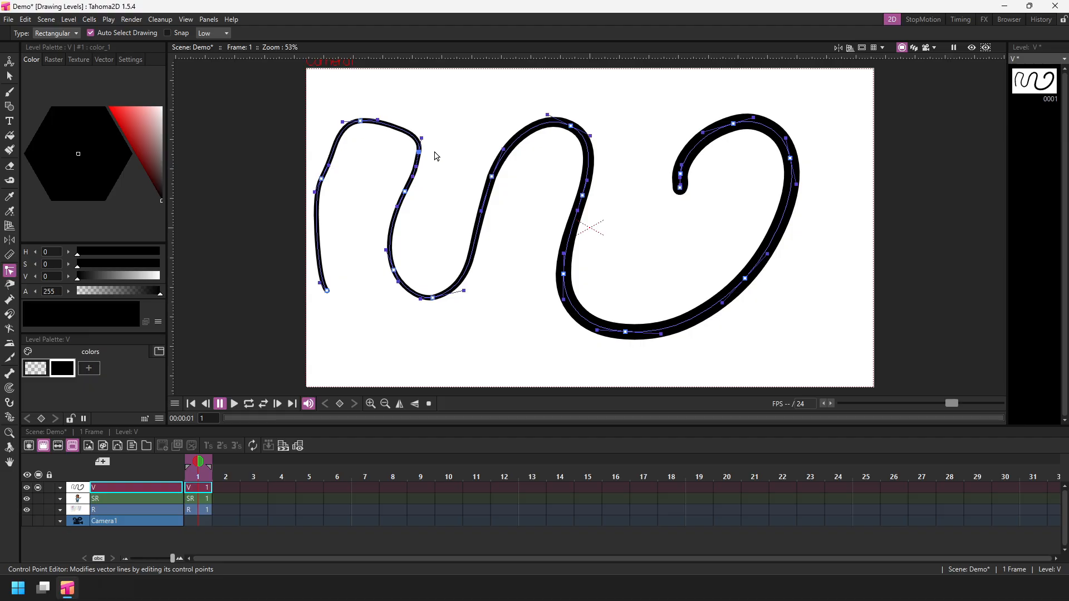
drag(418, 152, 411, 147)
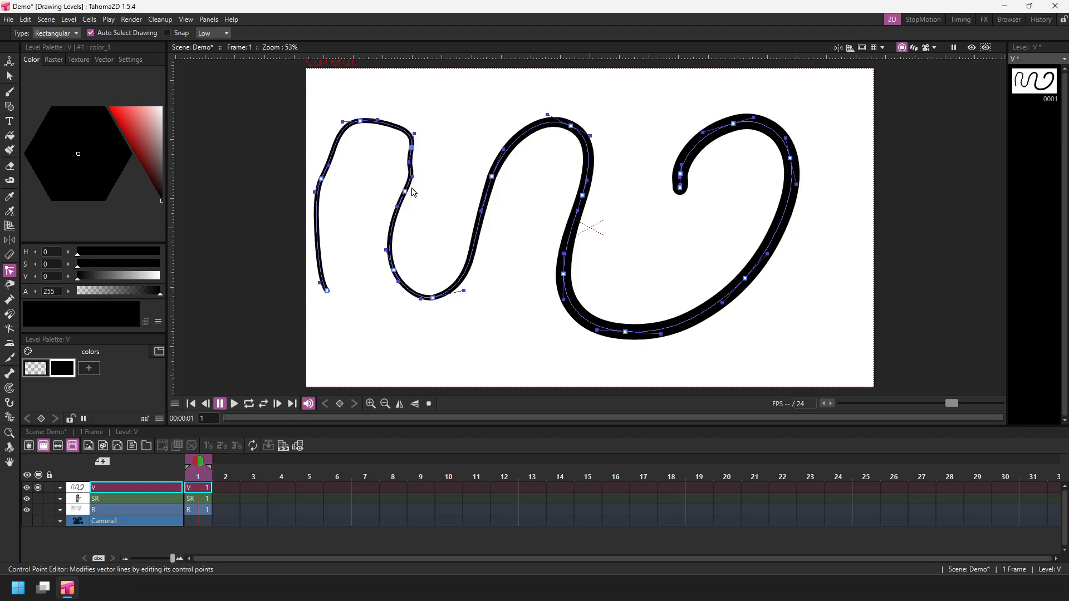
Move more control points and handles to reshape the stroke's middle curves.
drag(404, 192, 391, 207)
drag(395, 270, 436, 316)
drag(492, 177, 491, 210)
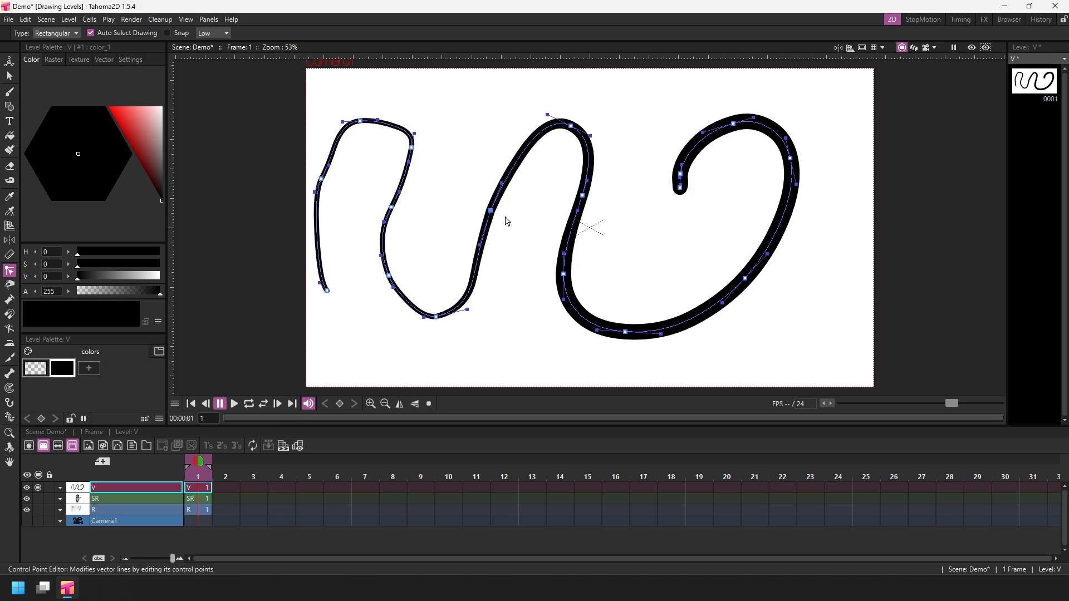
mouse_move(479, 245)
mouse_down()
mouse_move(446, 219)
mouse_move(443, 245)
mouse_move(422, 234)
mouse_up()
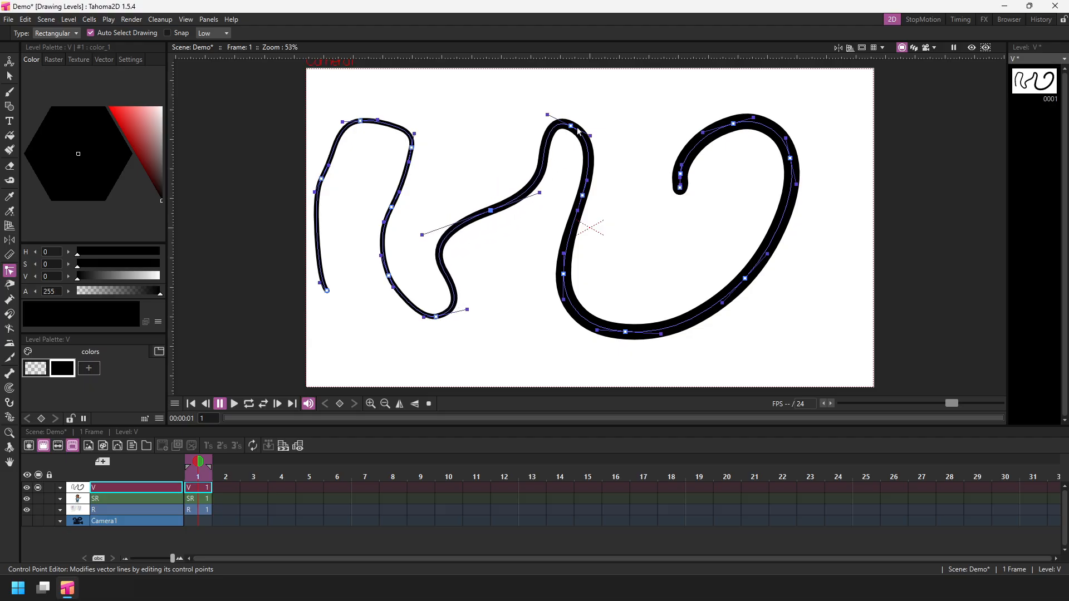
drag(571, 126, 599, 108)
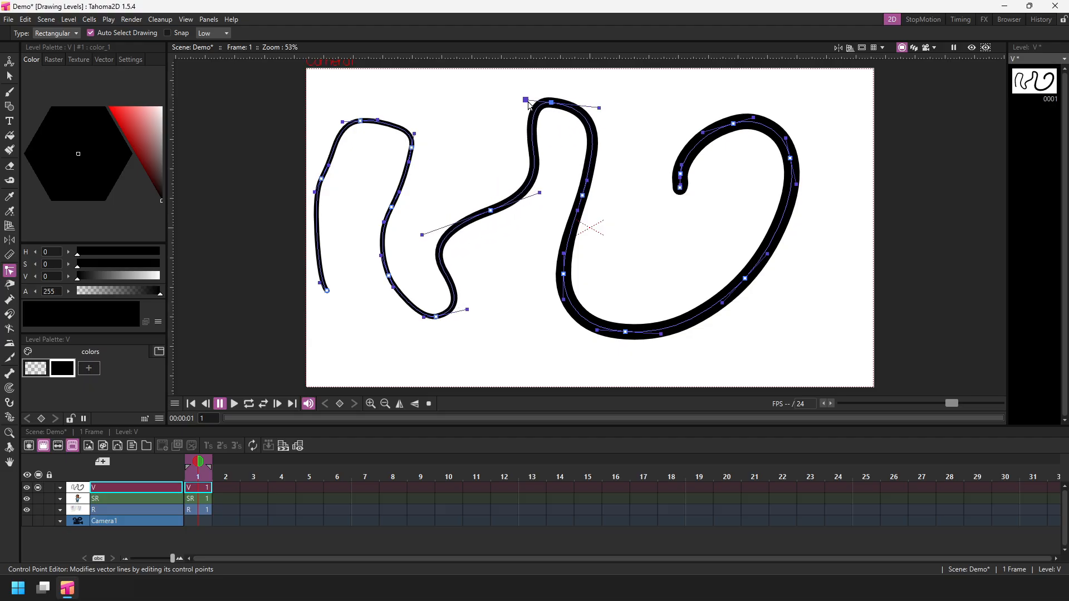
Move the top control point of the stroke's middle loop to reshape it, deselect, and save the scene.
drag(525, 99, 498, 118)
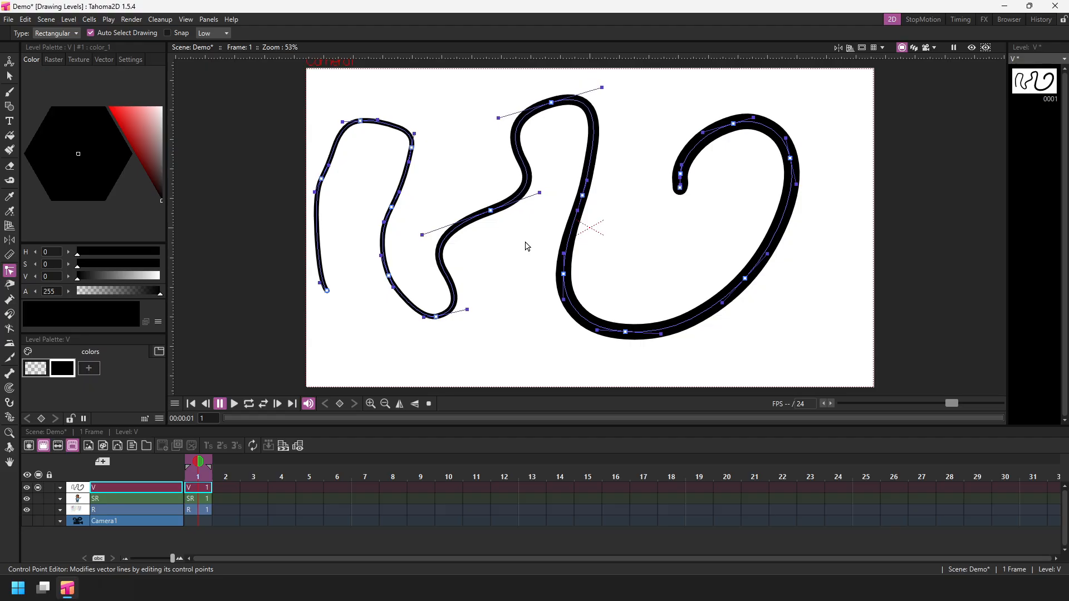
click(528, 247)
key(ctrl+s)
Zoom far into the vector stroke to examine its edge quality, then reset the view.
scroll(593, 138, up, 4)
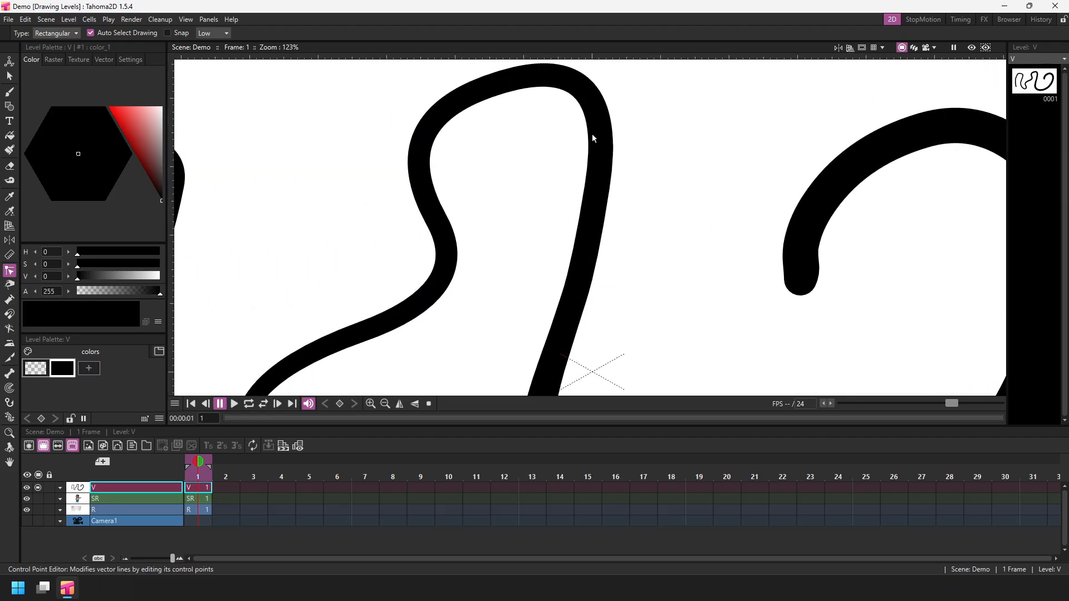
scroll(592, 138, up, 15)
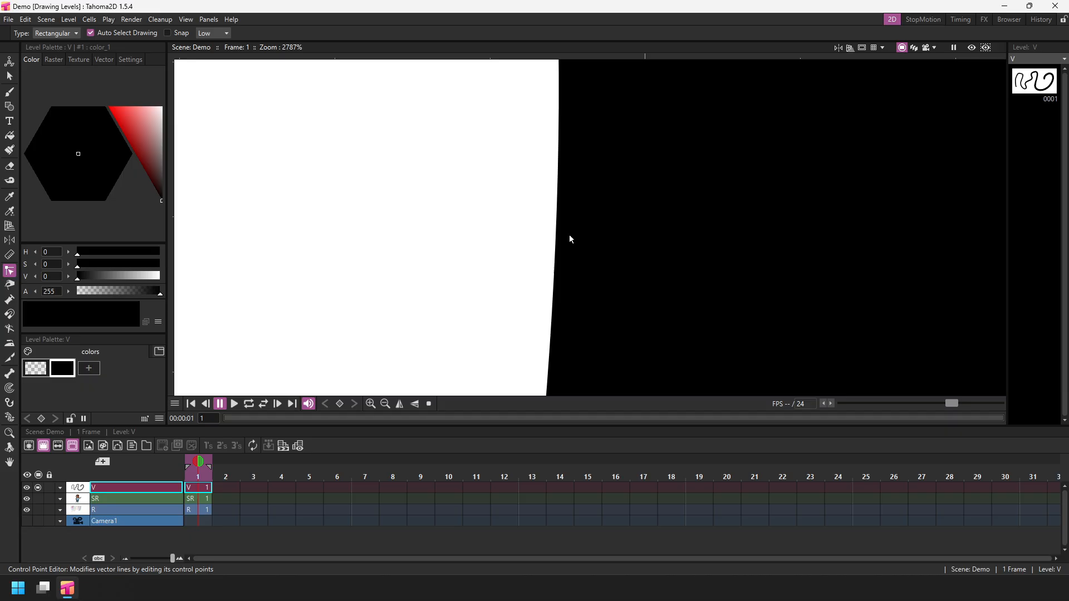
scroll(568, 240, down, 19)
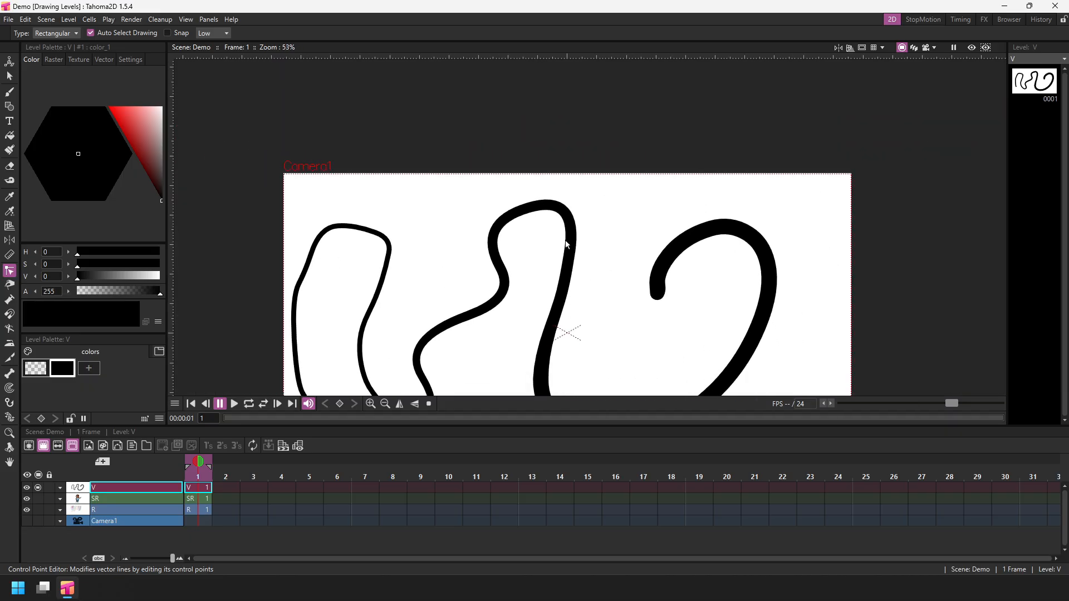
scroll(530, 182, up, 1)
scroll(434, 224, up, 1)
scroll(367, 237, up, 1)
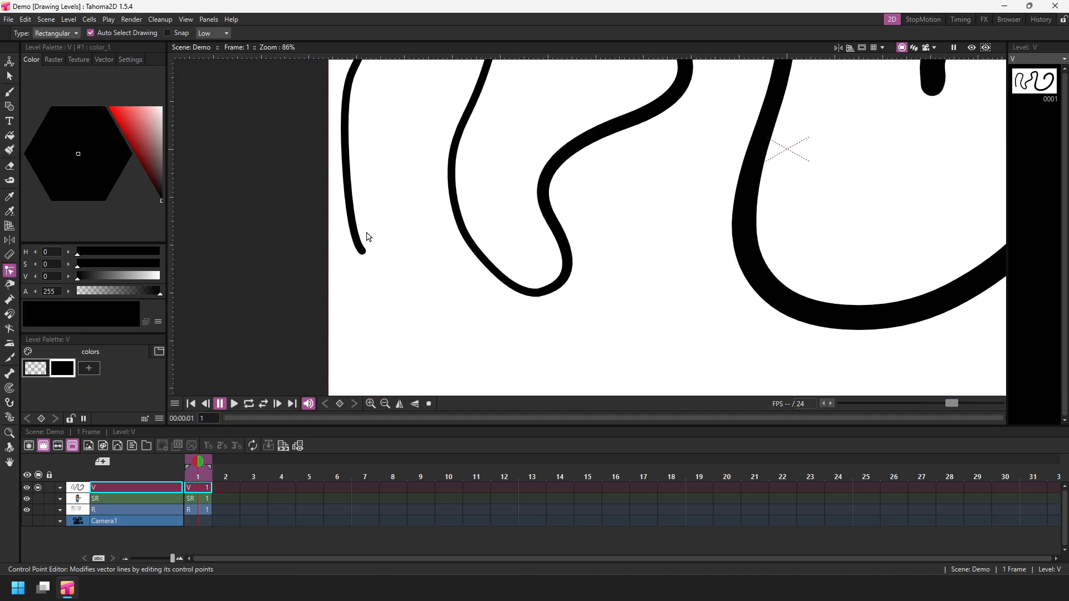
scroll(367, 237, up, 20)
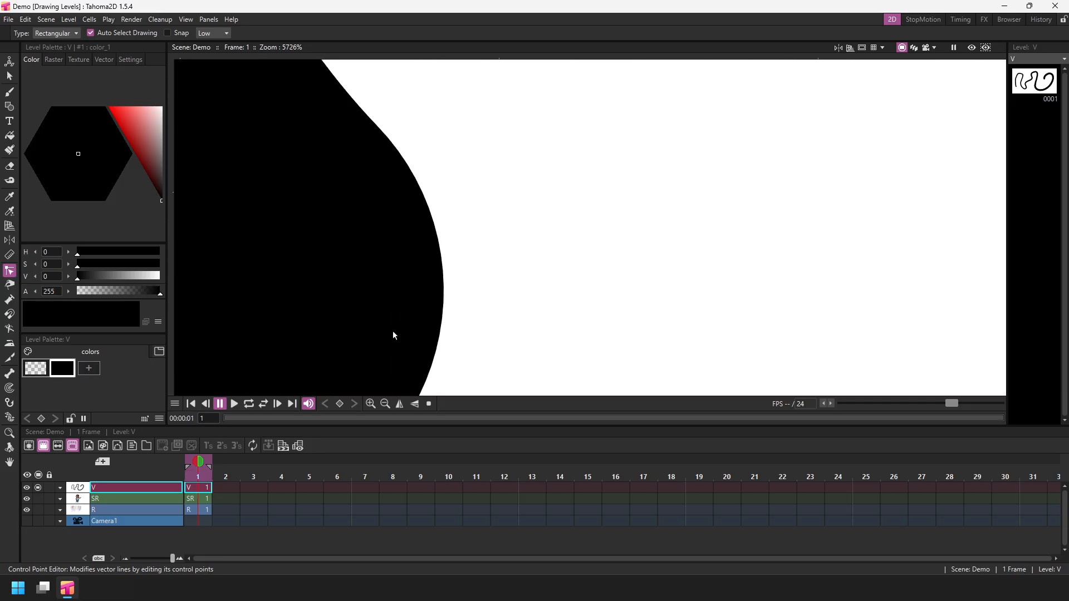
scroll(460, 252, up, 5)
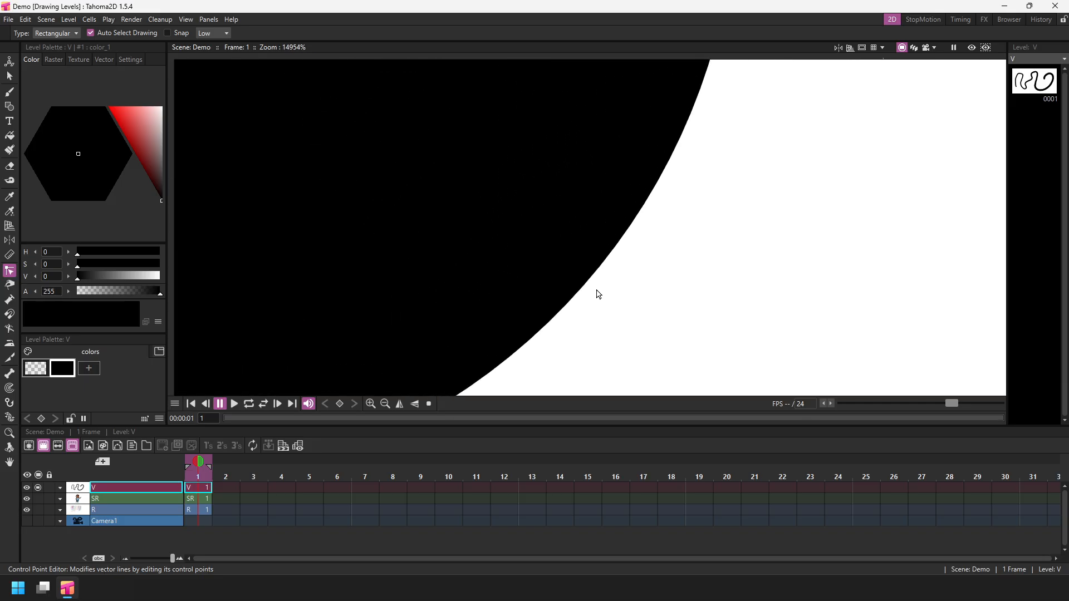
click(427, 403)
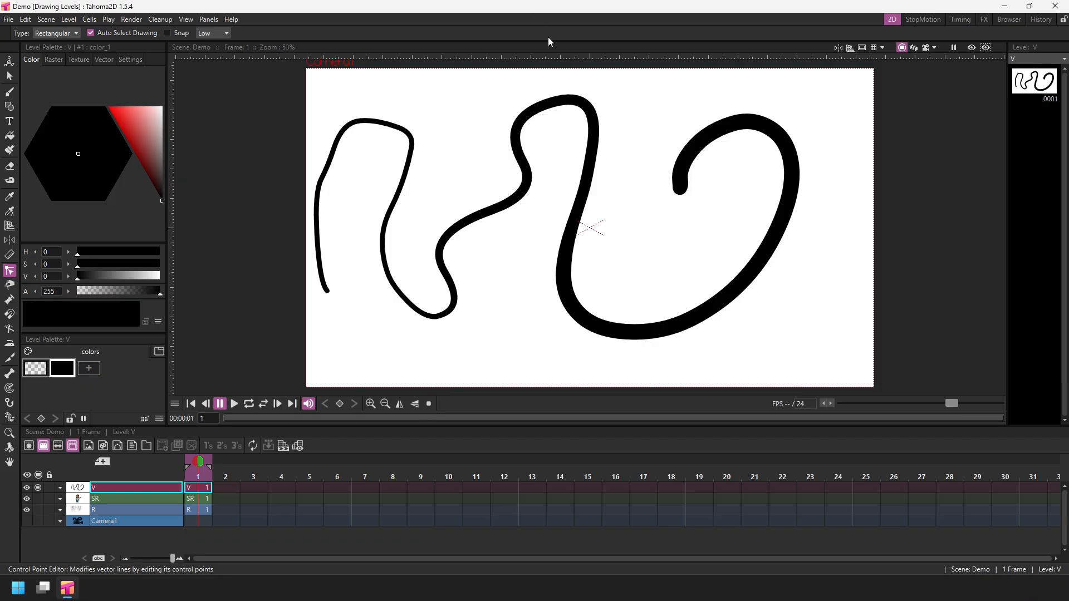
Select the whole wavy stroke with the Selection tool, delete it, and save the scene.
click(10, 76)
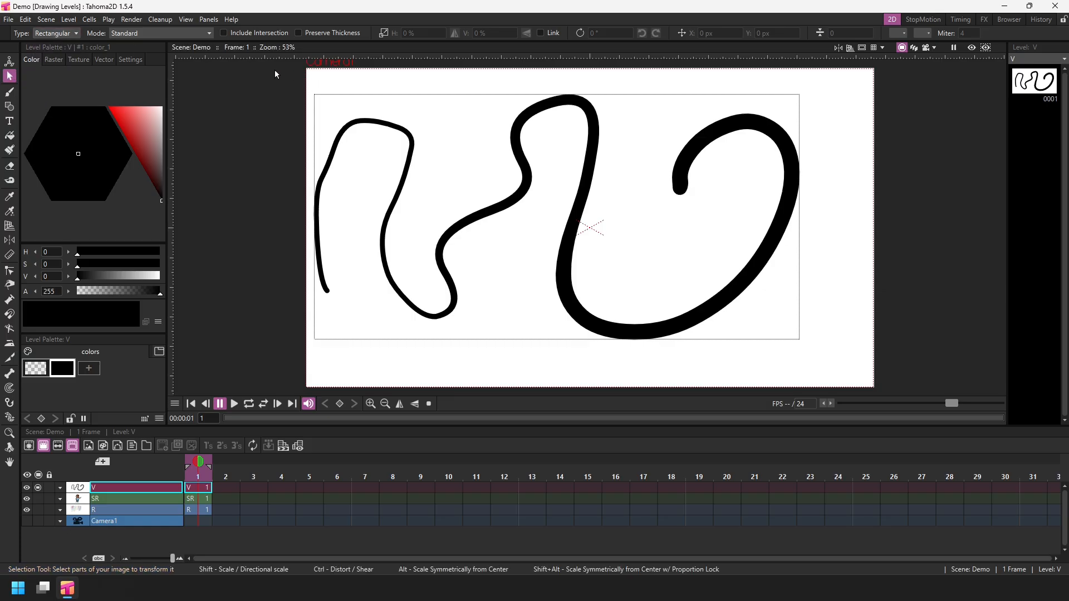
mouse_move(275, 69)
mouse_down()
mouse_move(365, 145)
mouse_move(580, 270)
mouse_move(848, 369)
mouse_up()
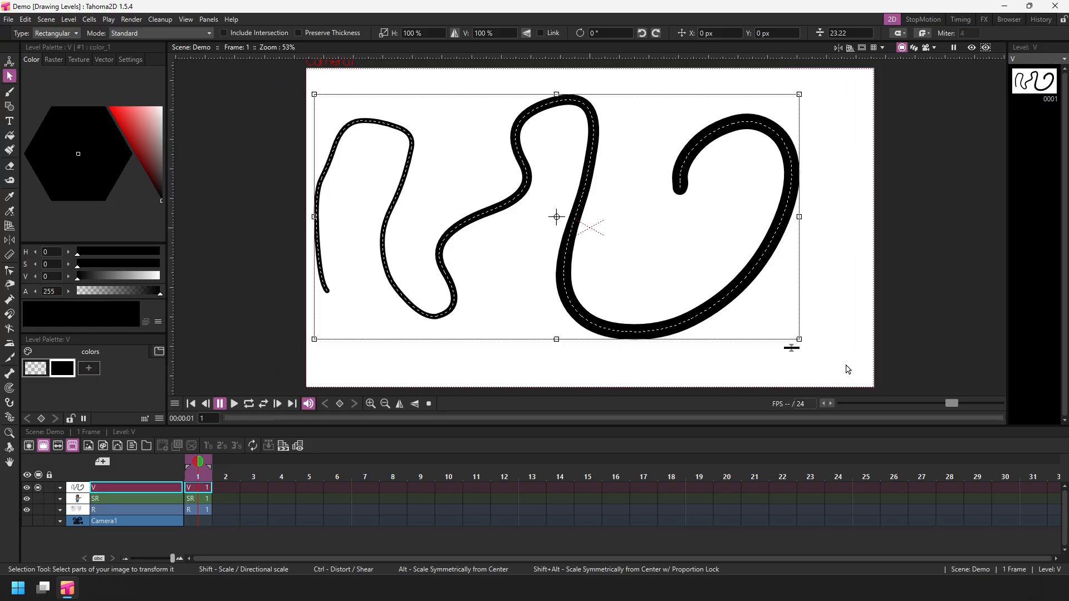
key(Delete)
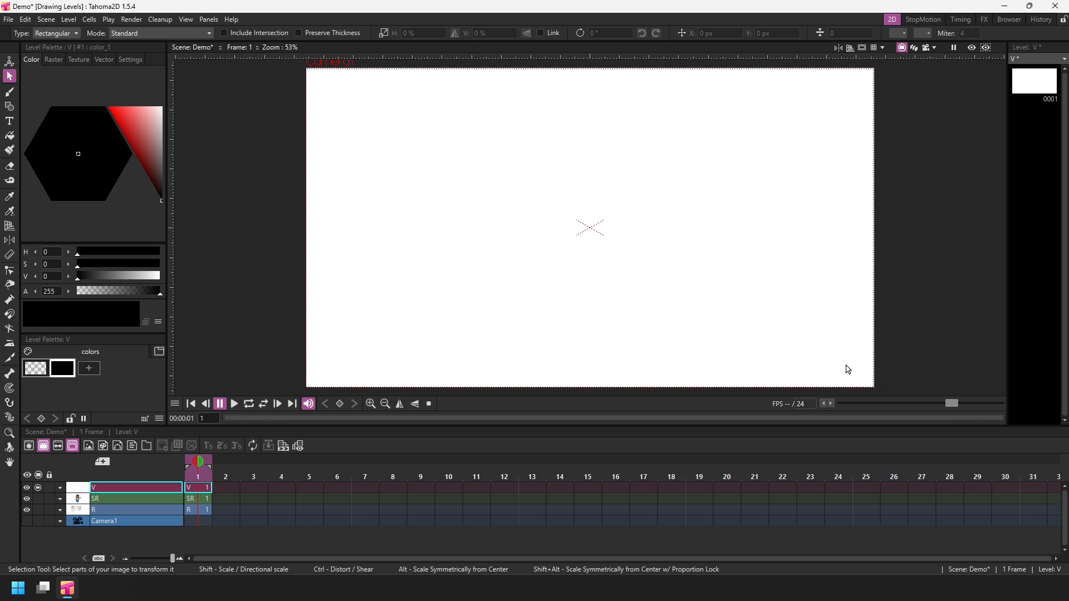
key(ctrl+s)
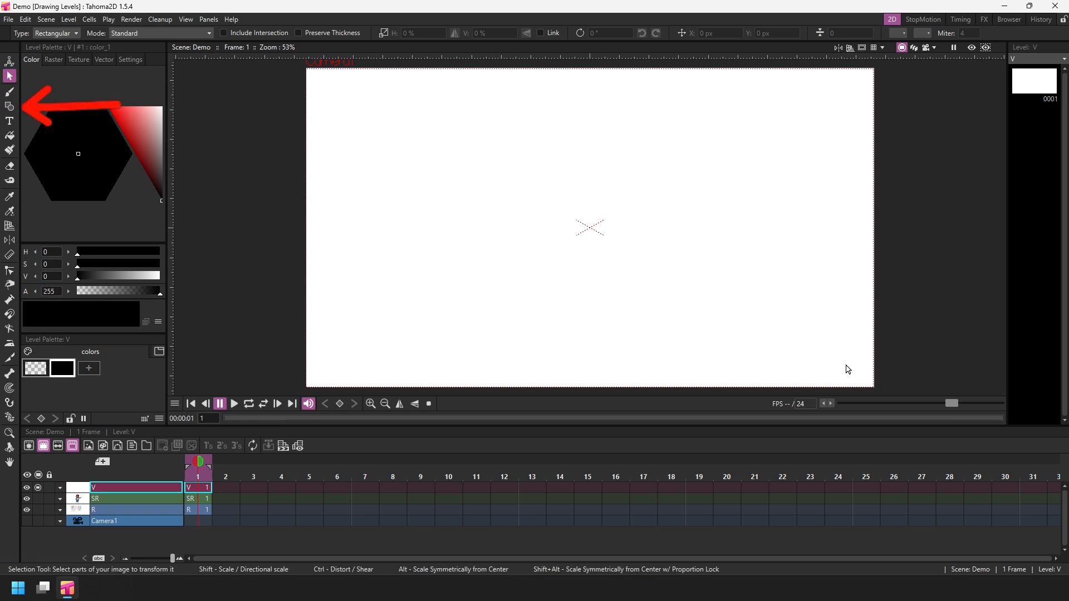
Draw a wide rectangle across the lower part of the camera frame with the Geometry tool's Rectangle shape and save.
key(g)
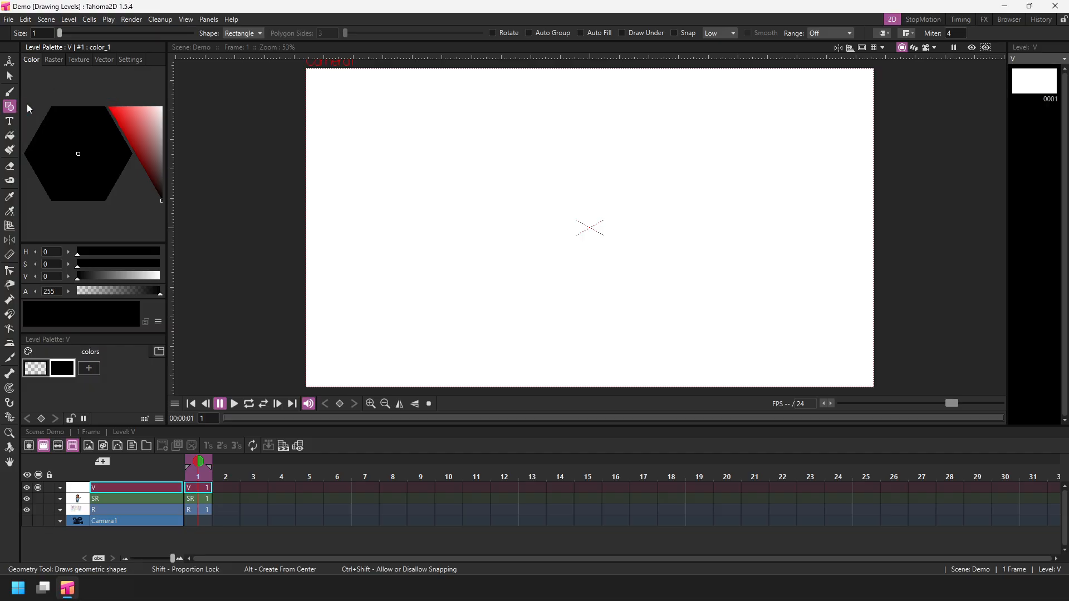
click(247, 33)
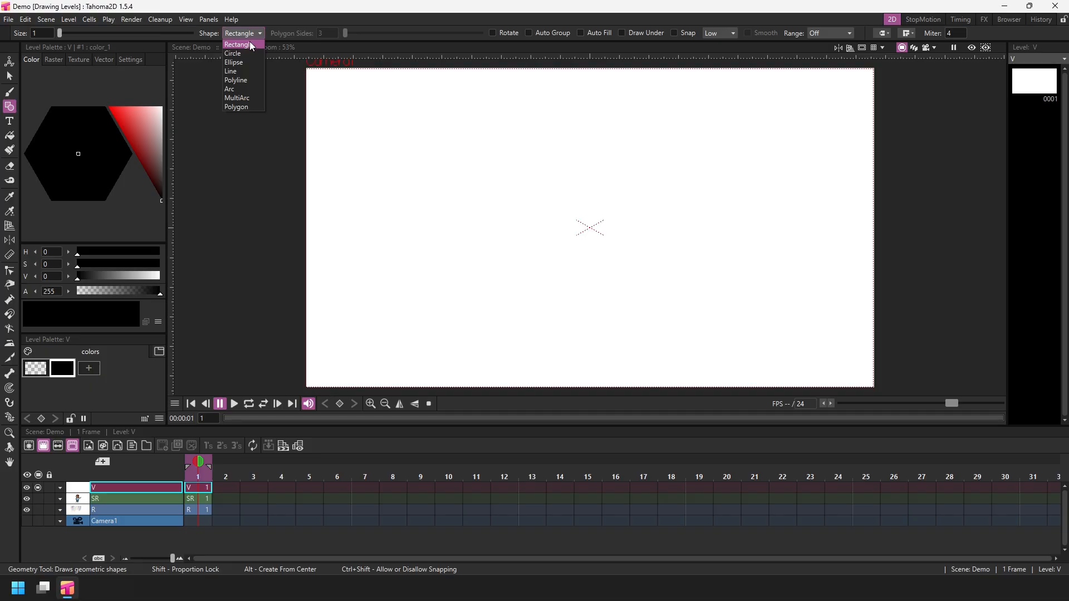
click(252, 45)
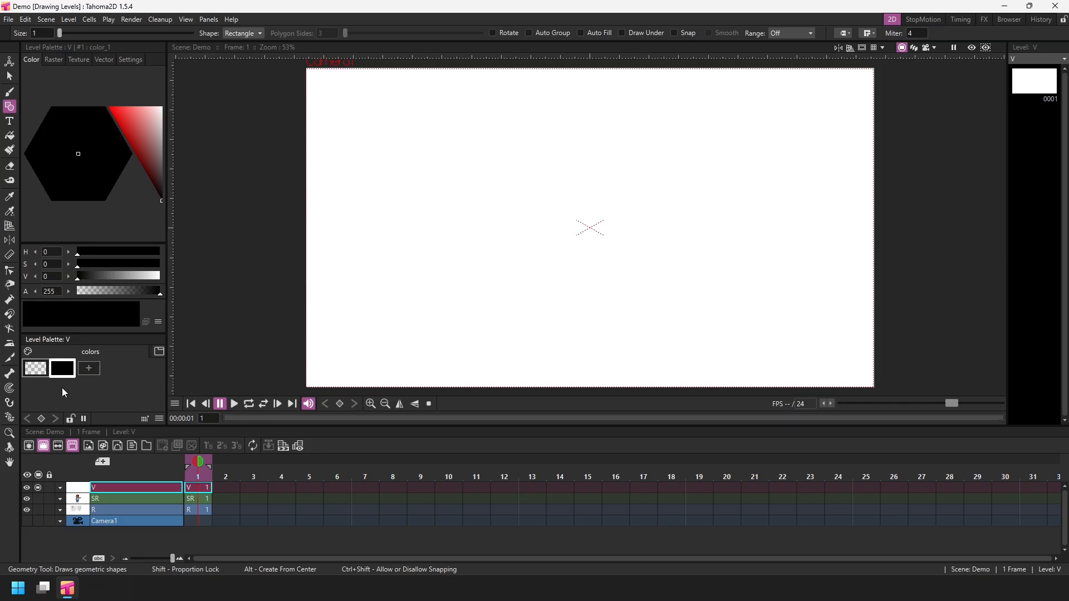
drag(295, 389, 937, 250)
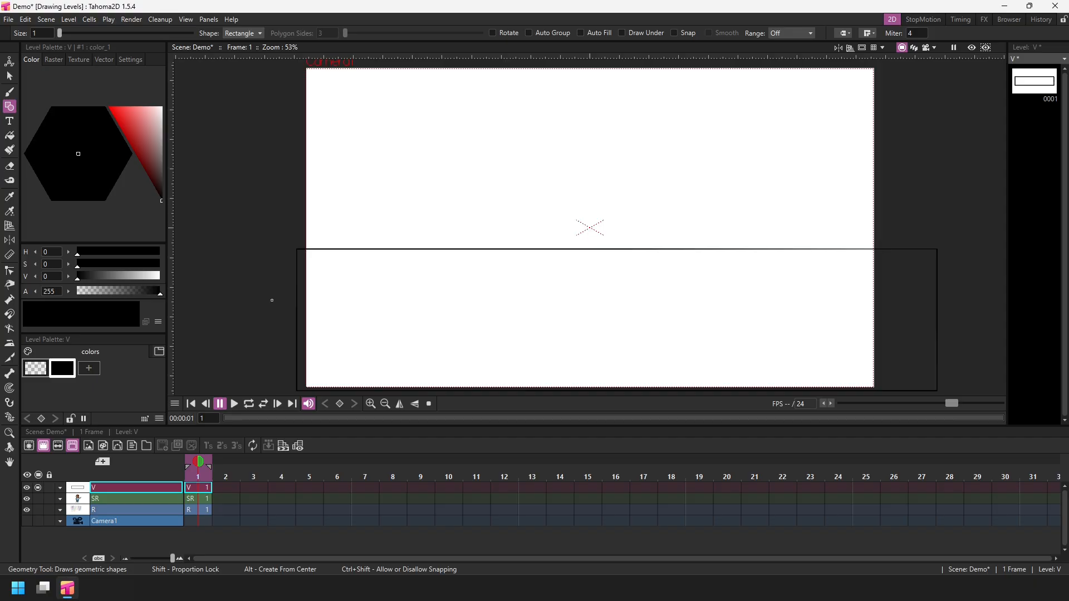
key(ctrl+s)
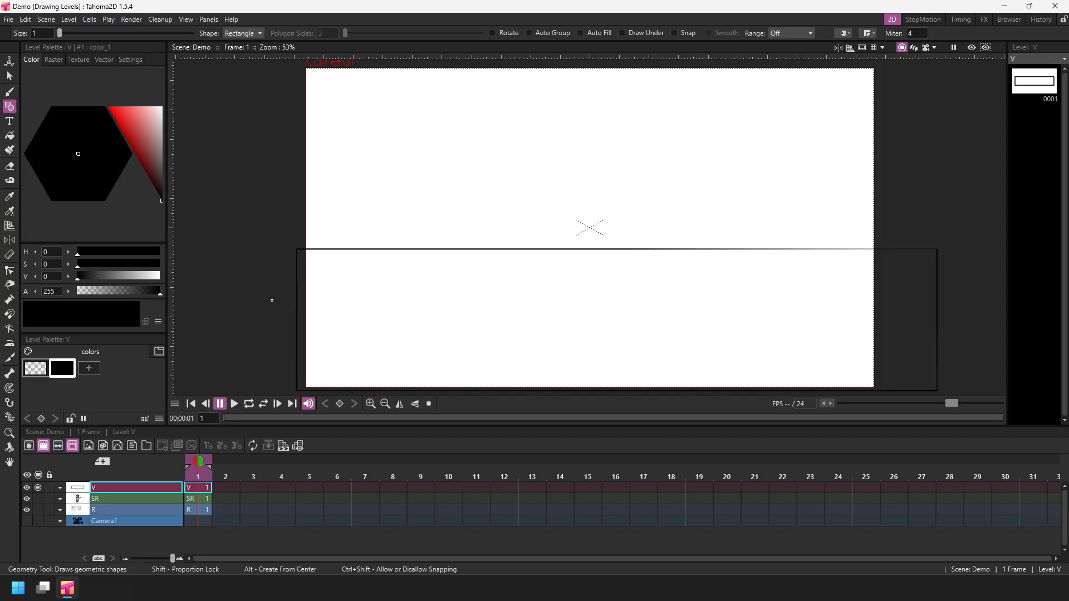
Add a new style to the level palette and fill the rectangle with it using the Fill tool.
click(89, 368)
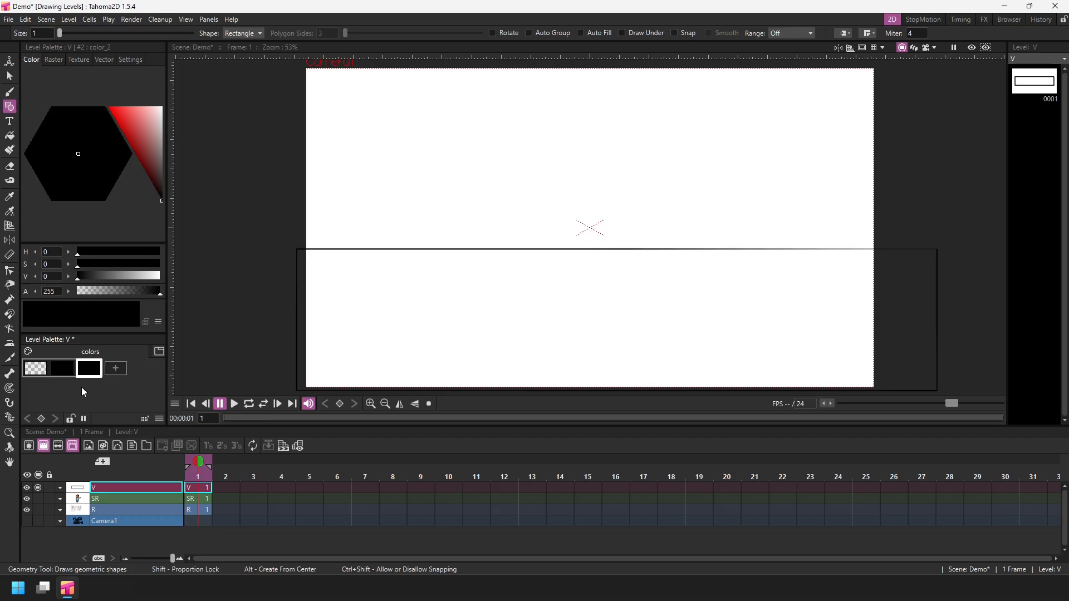
click(12, 136)
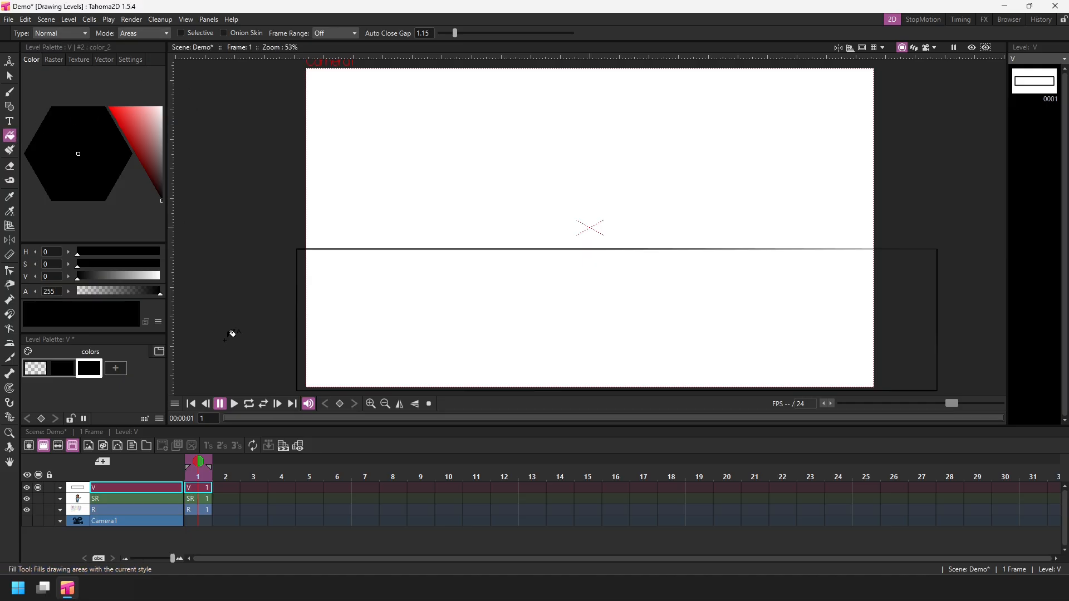
click(610, 304)
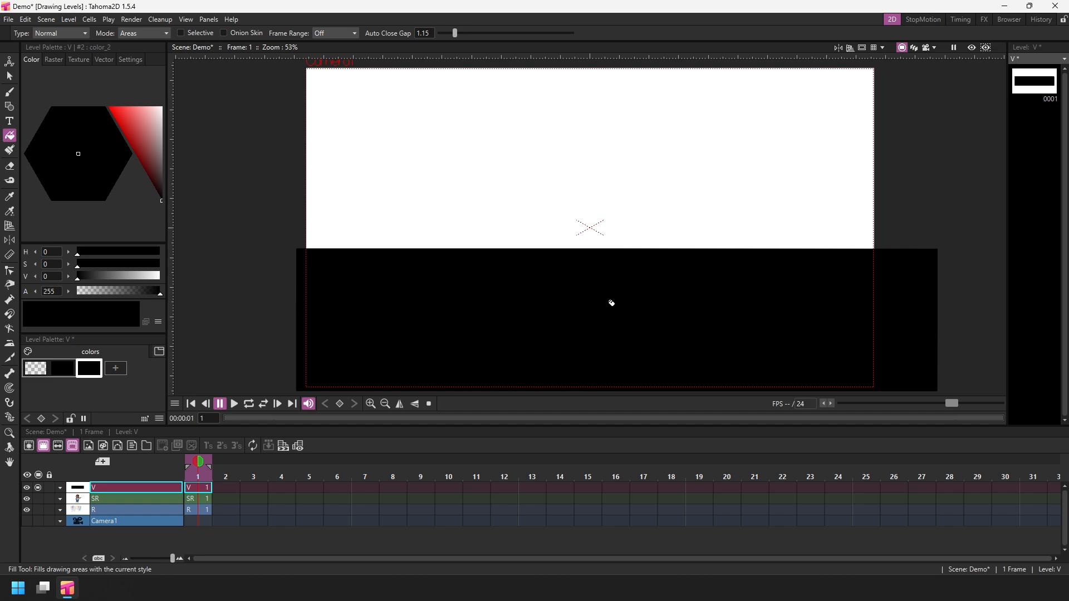
Set the new style's colour to pink (H 313, S 56, V 84).
drag(159, 187, 145, 122)
drag(96, 152, 96, 176)
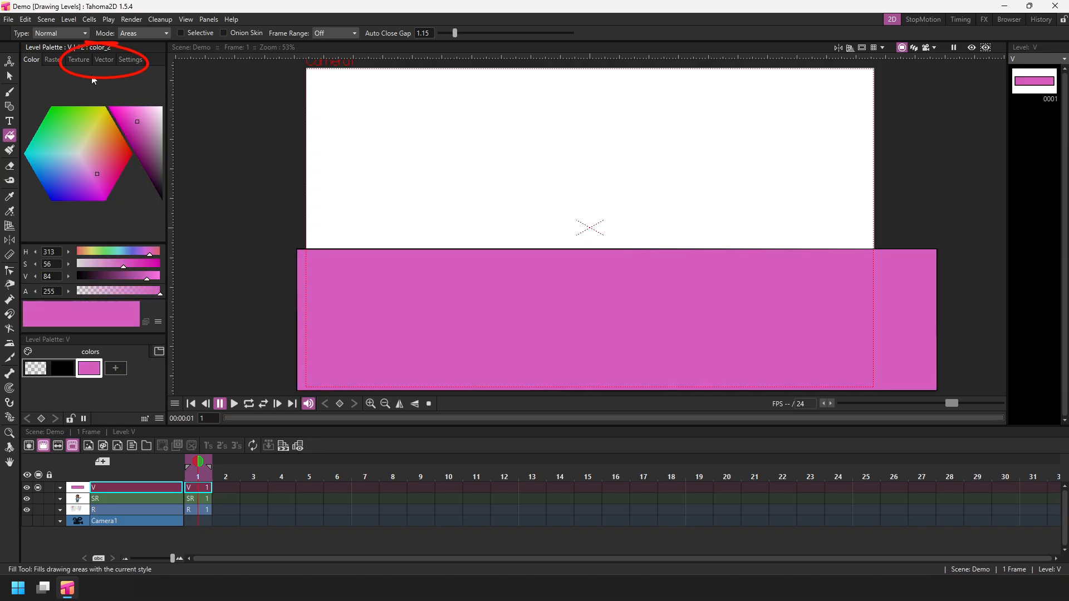
Open the Vector style page and collapse the Custom styles and Vector brushes groups.
click(104, 60)
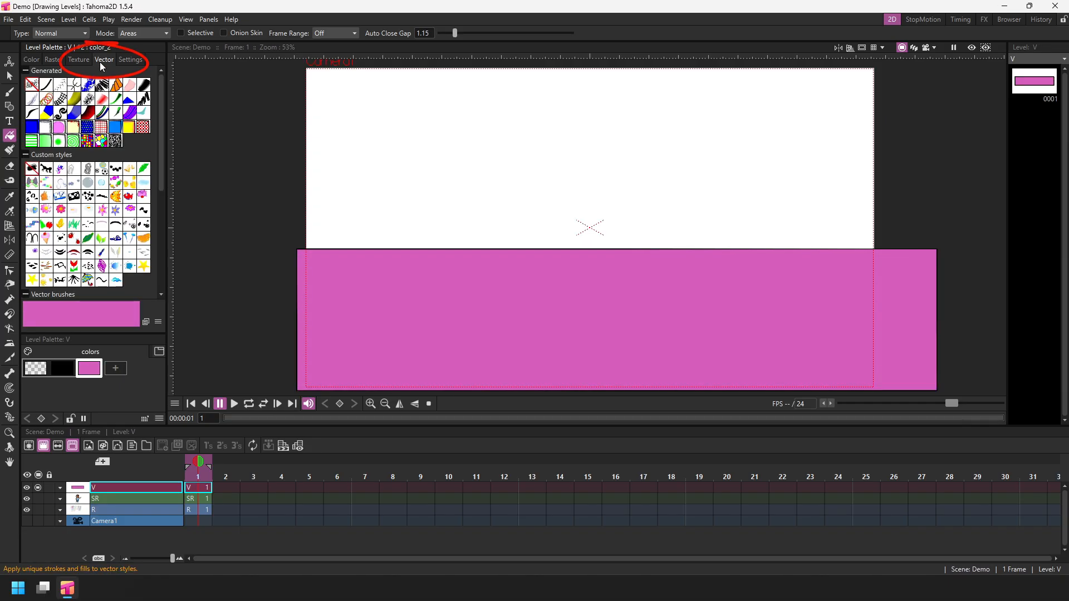
mouse_move(159, 84)
mouse_down()
mouse_move(160, 224)
mouse_move(166, 63)
mouse_up()
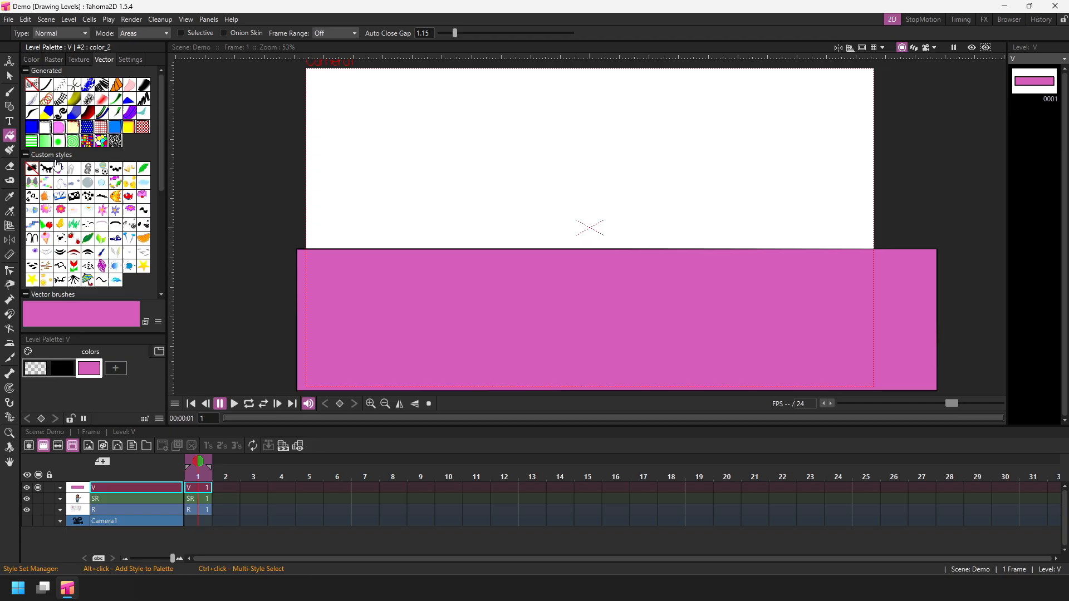
click(25, 154)
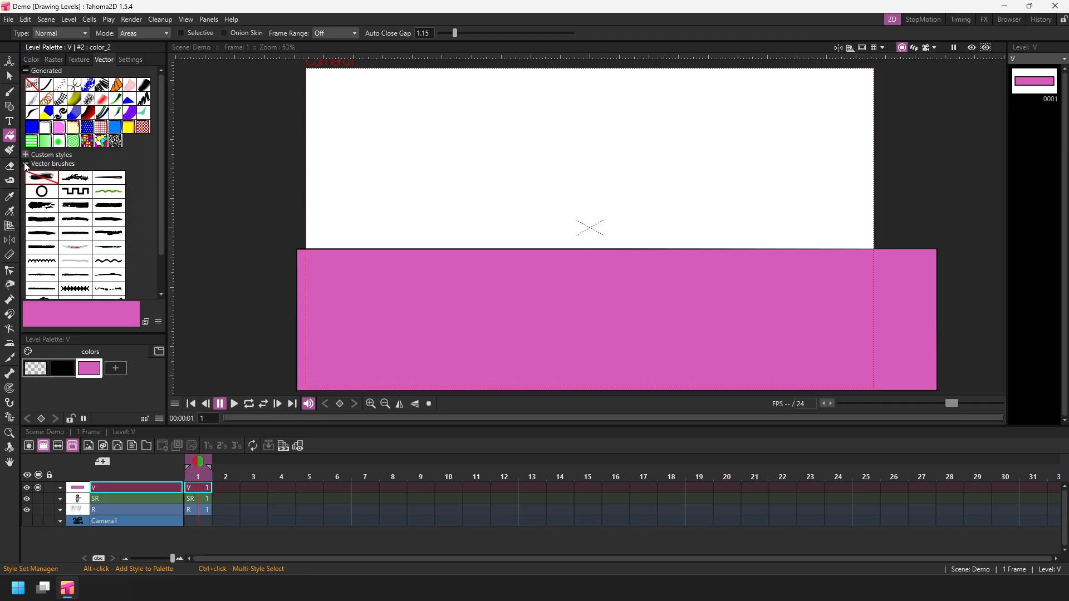
click(25, 164)
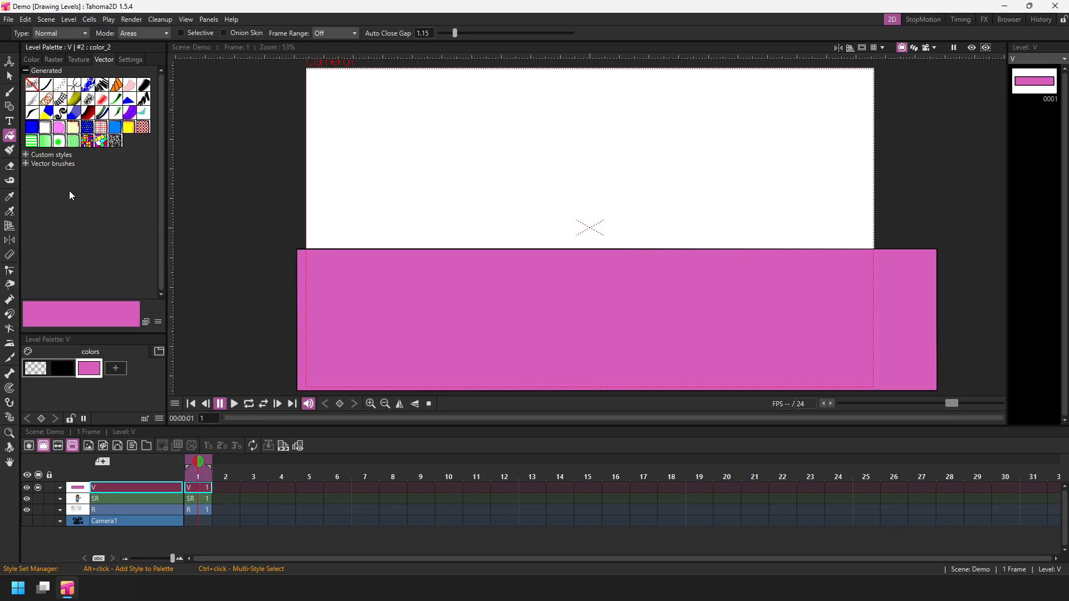
Apply a series of Generated vector styles to the rectangle's fill, ending with the linear gradient, and open the style's Settings.
click(43, 129)
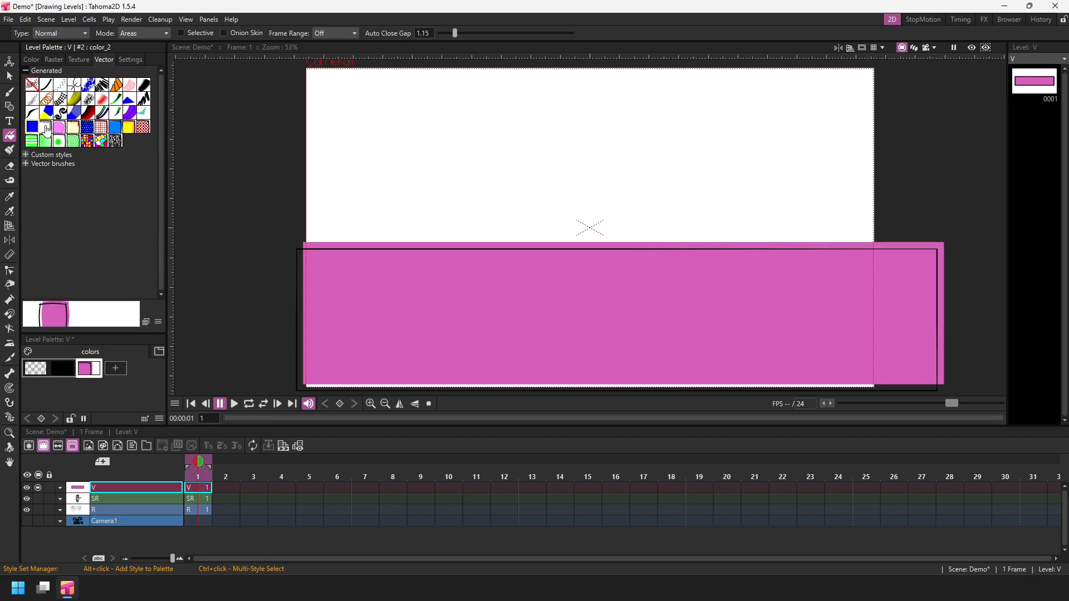
click(46, 133)
click(61, 132)
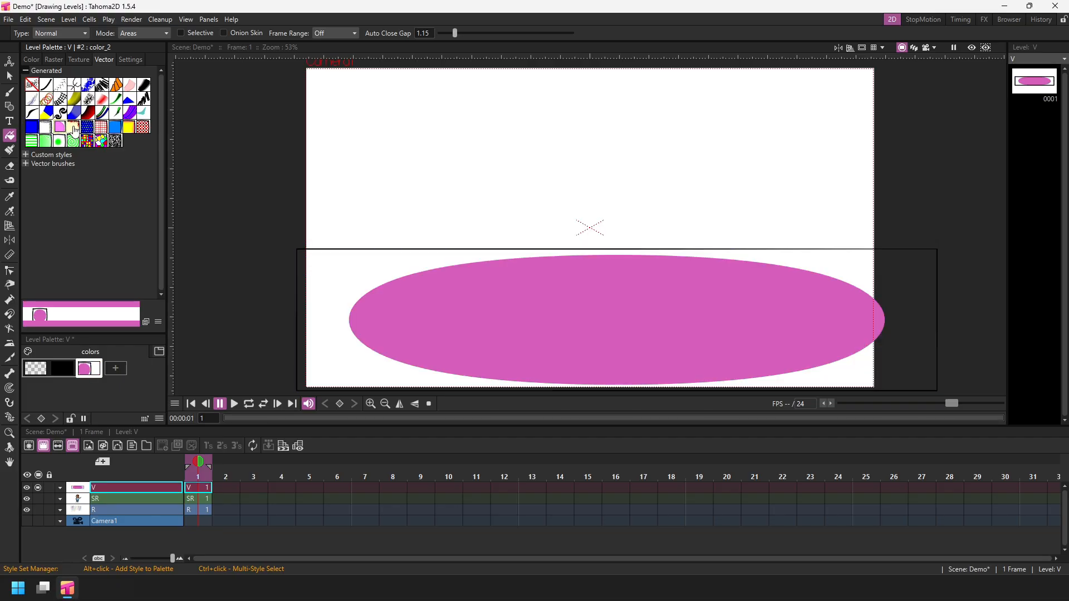
click(74, 133)
click(88, 132)
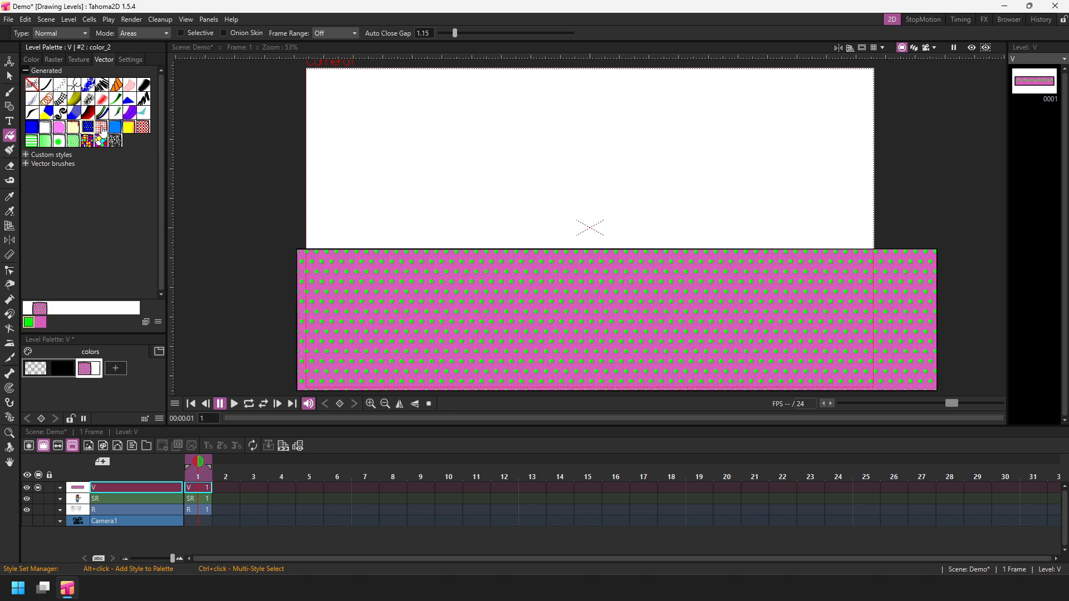
click(102, 130)
click(101, 141)
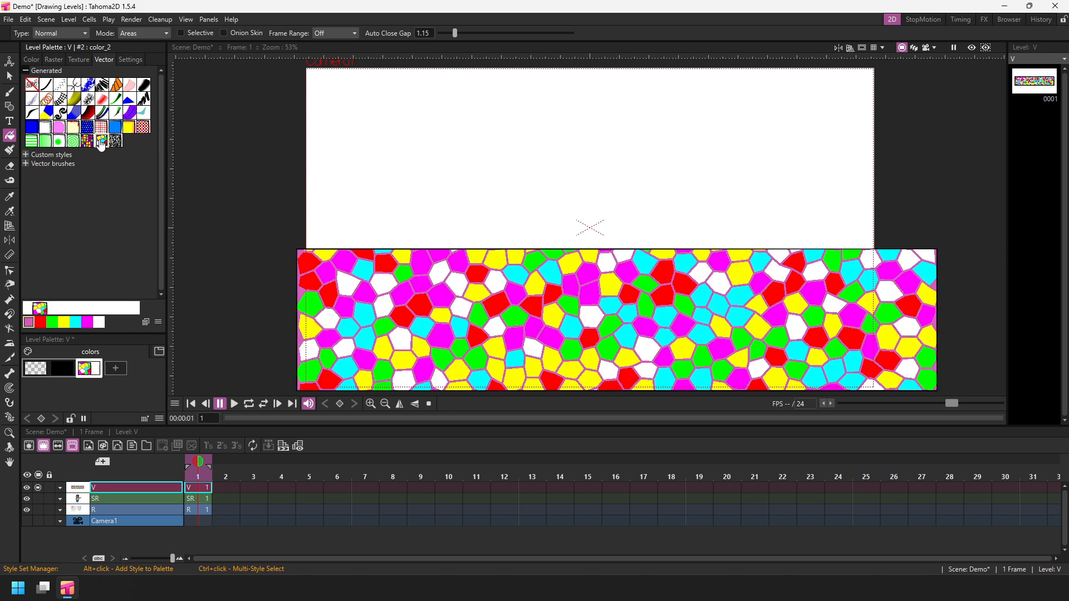
click(87, 141)
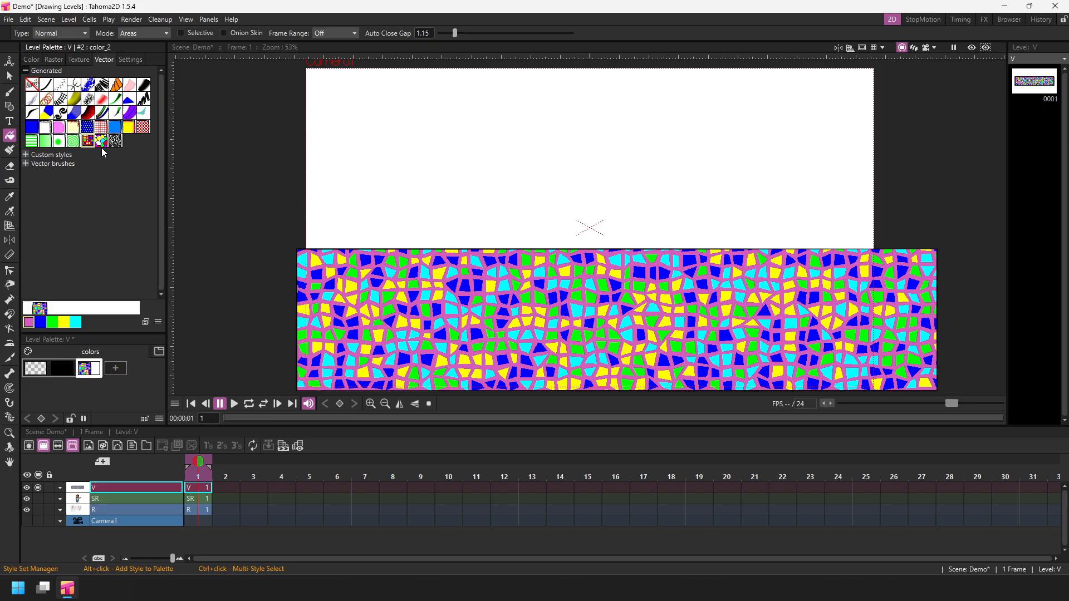
click(116, 141)
click(142, 127)
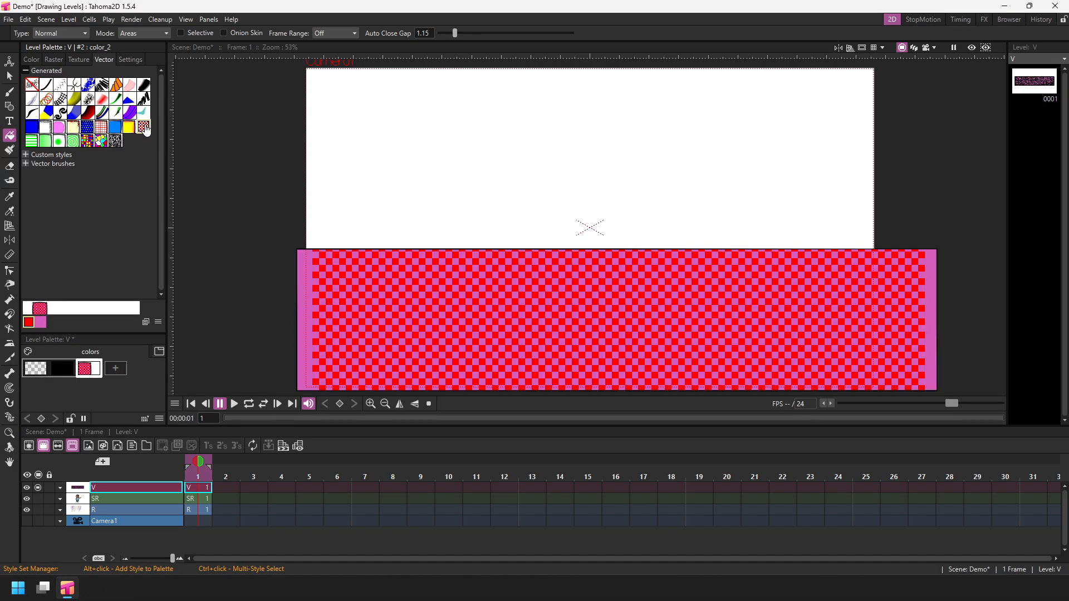
click(32, 142)
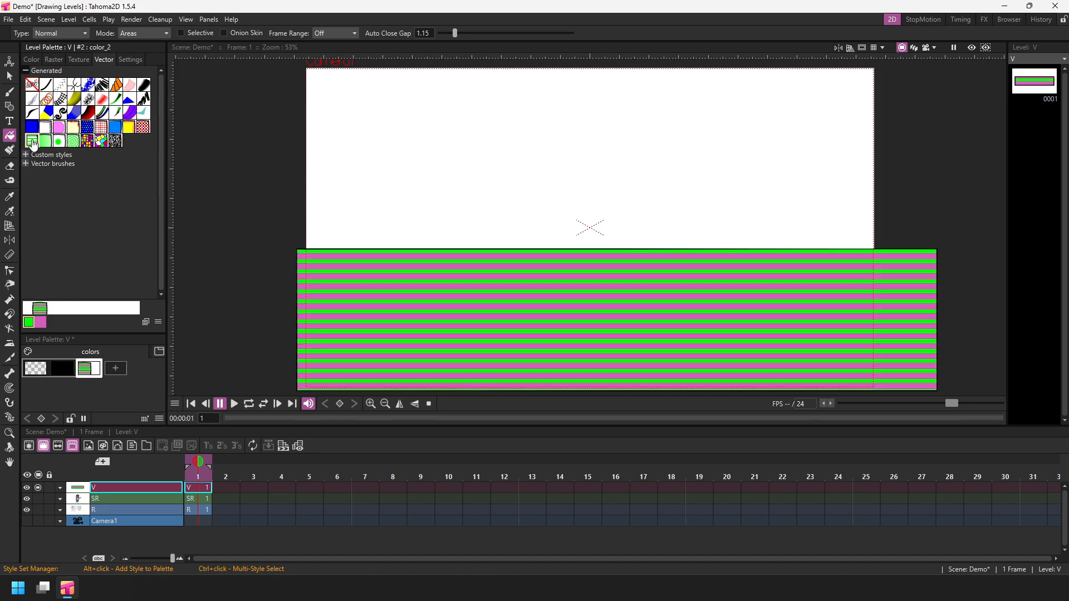
click(73, 142)
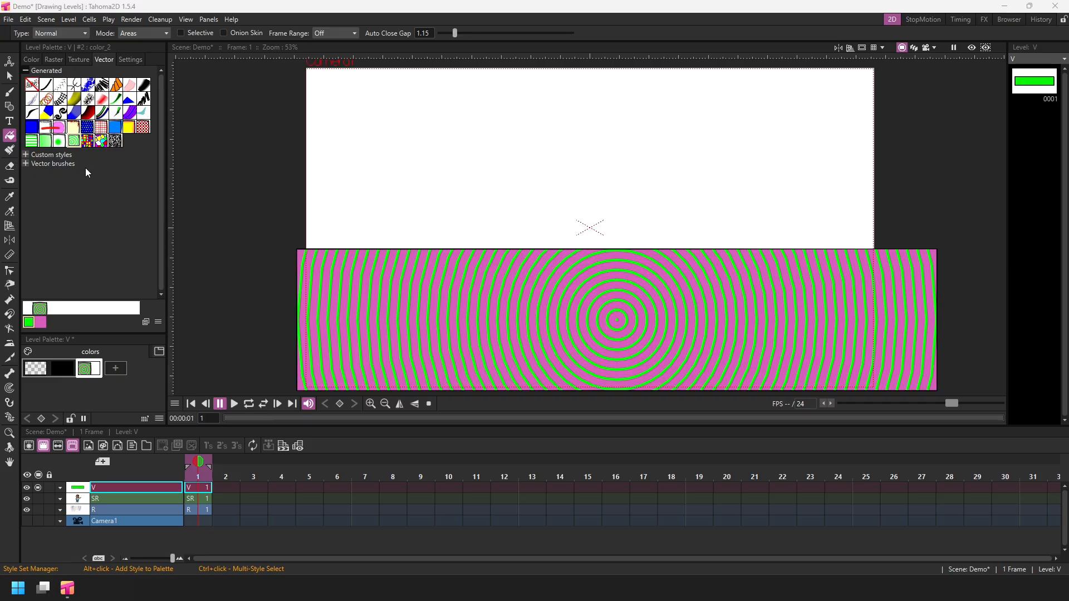
click(46, 142)
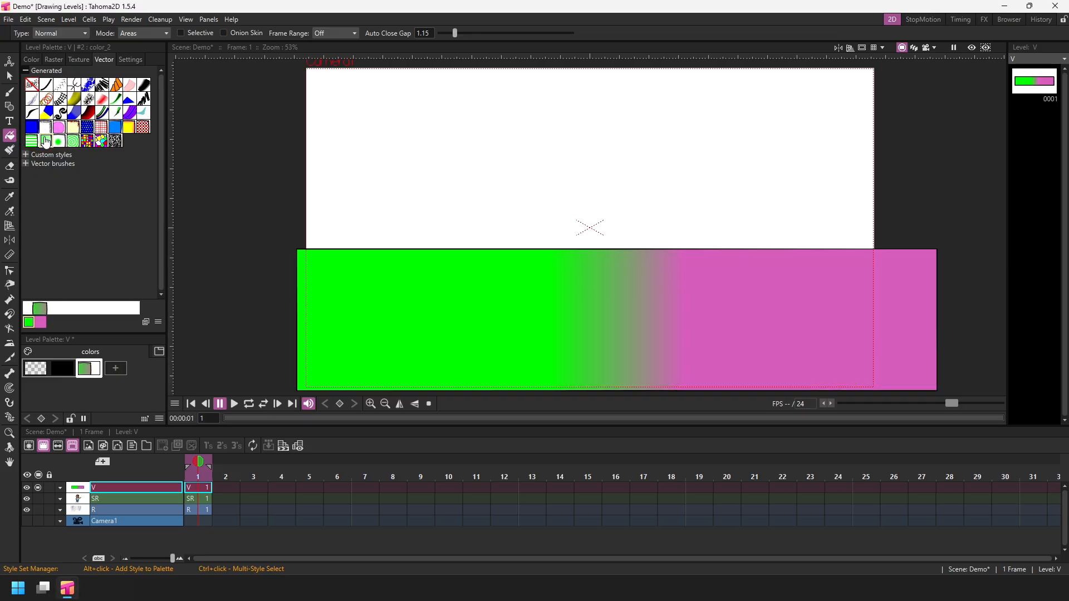
click(129, 60)
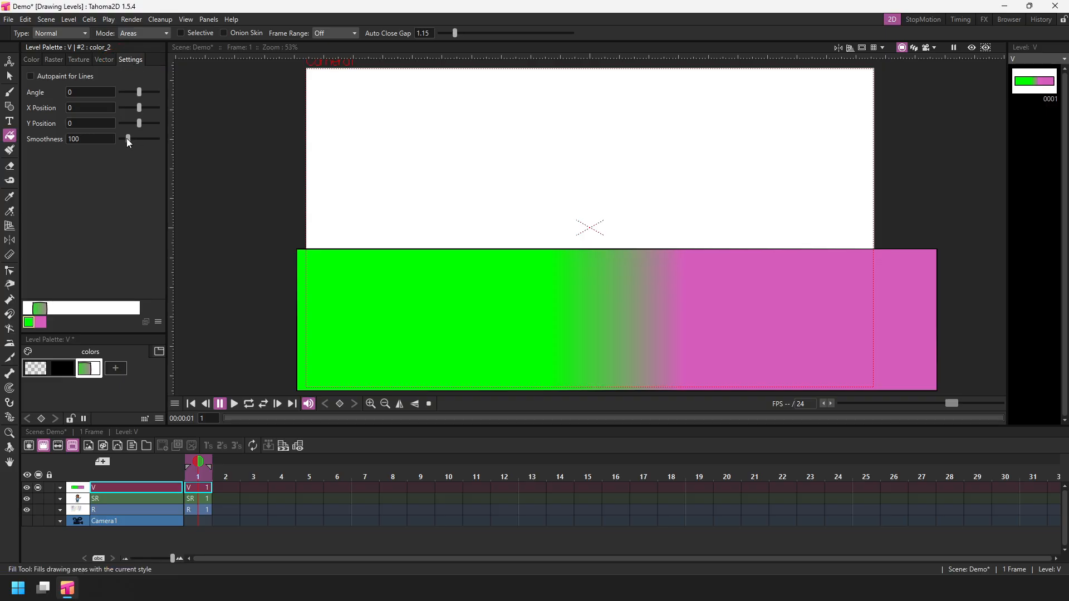
Set the gradient's smoothness to 1, angle to 90 and Y position to -37.5, then save the scene.
drag(127, 139, 114, 142)
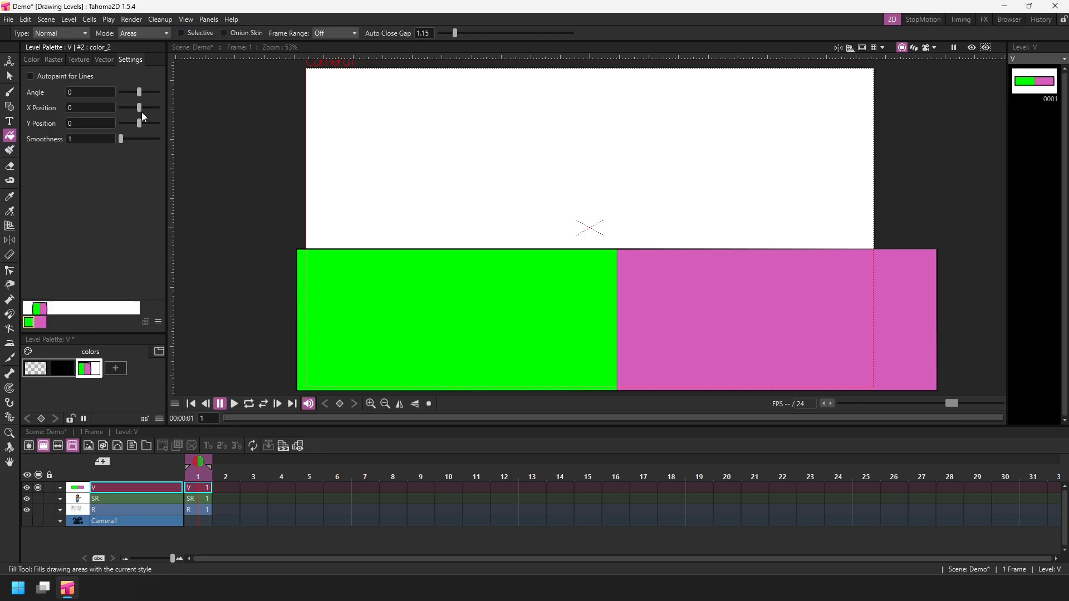
mouse_move(139, 107)
mouse_down()
mouse_move(127, 109)
mouse_move(156, 111)
mouse_move(139, 113)
mouse_up()
mouse_move(139, 92)
mouse_down()
mouse_move(123, 92)
mouse_move(147, 95)
mouse_up()
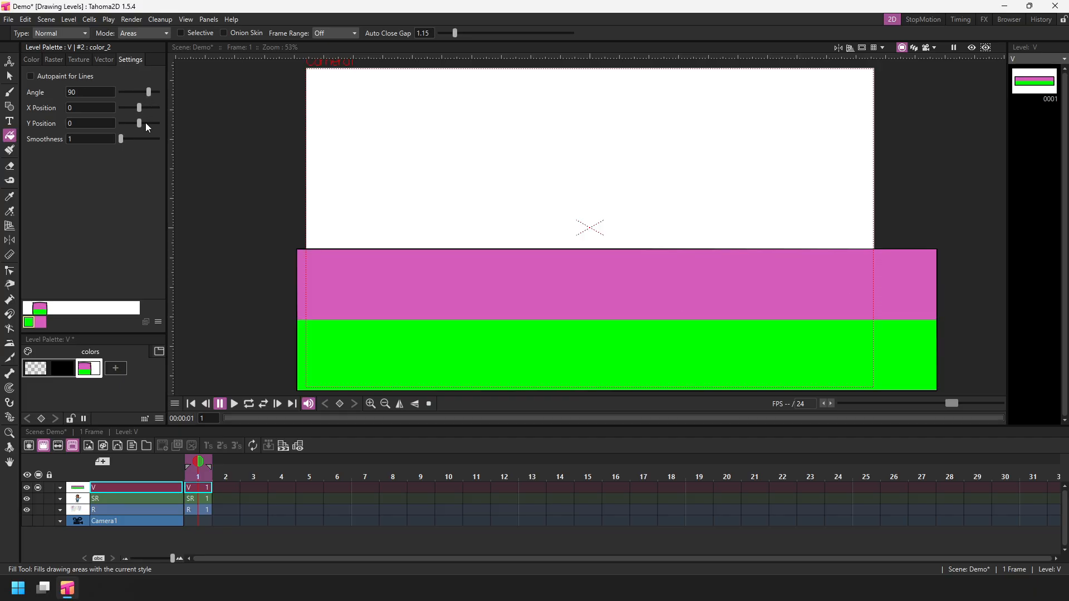
mouse_move(140, 123)
mouse_down()
mouse_move(124, 122)
mouse_move(155, 122)
mouse_move(129, 139)
mouse_move(138, 122)
mouse_move(113, 128)
mouse_move(139, 126)
mouse_move(129, 127)
mouse_up()
key(ctrl+s)
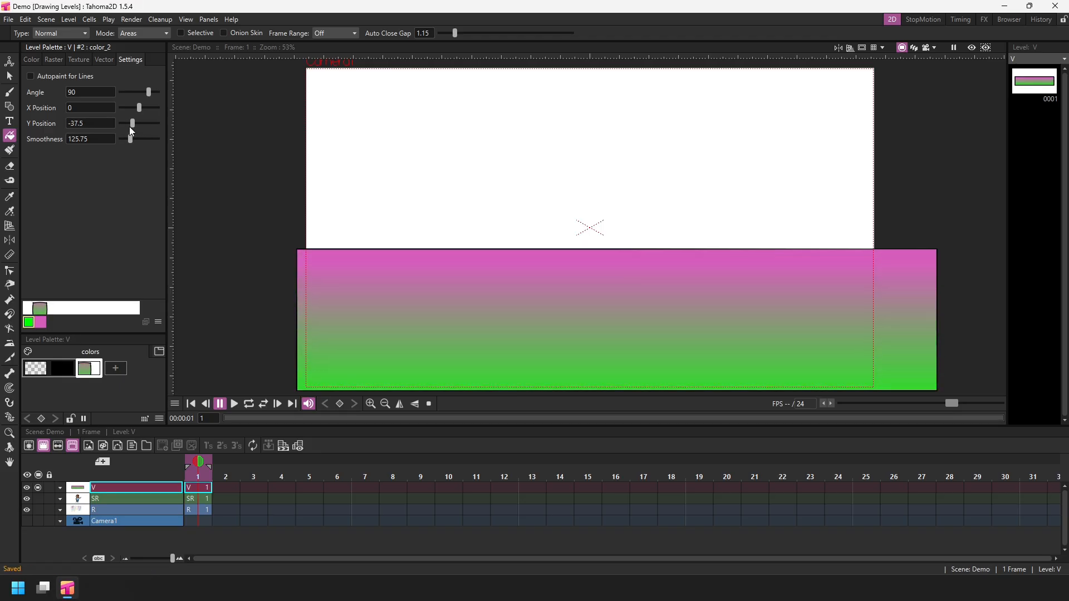
Set the gradient's colours to dark green (H 120, S 72, V 56) and pale green (H 138, S 25, V 100).
click(29, 59)
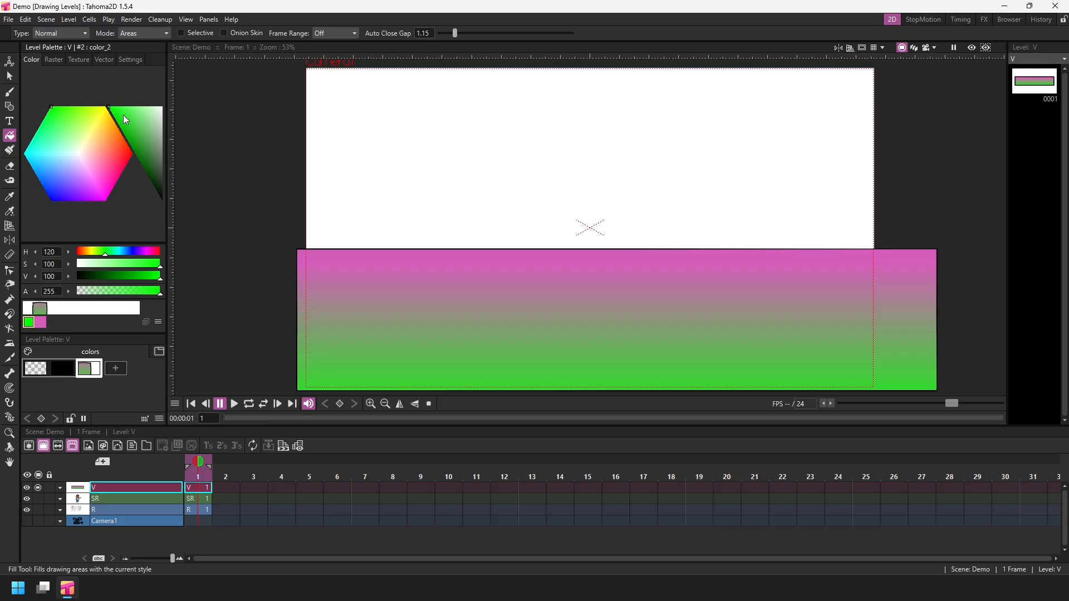
mouse_move(123, 115)
mouse_down()
mouse_move(142, 132)
mouse_move(132, 145)
mouse_up()
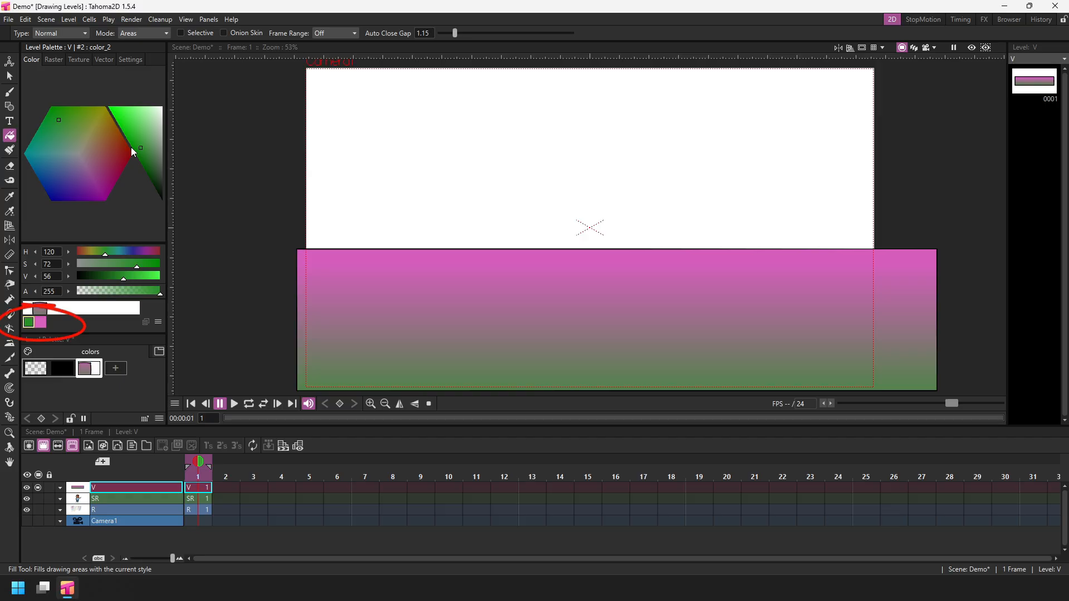
click(39, 323)
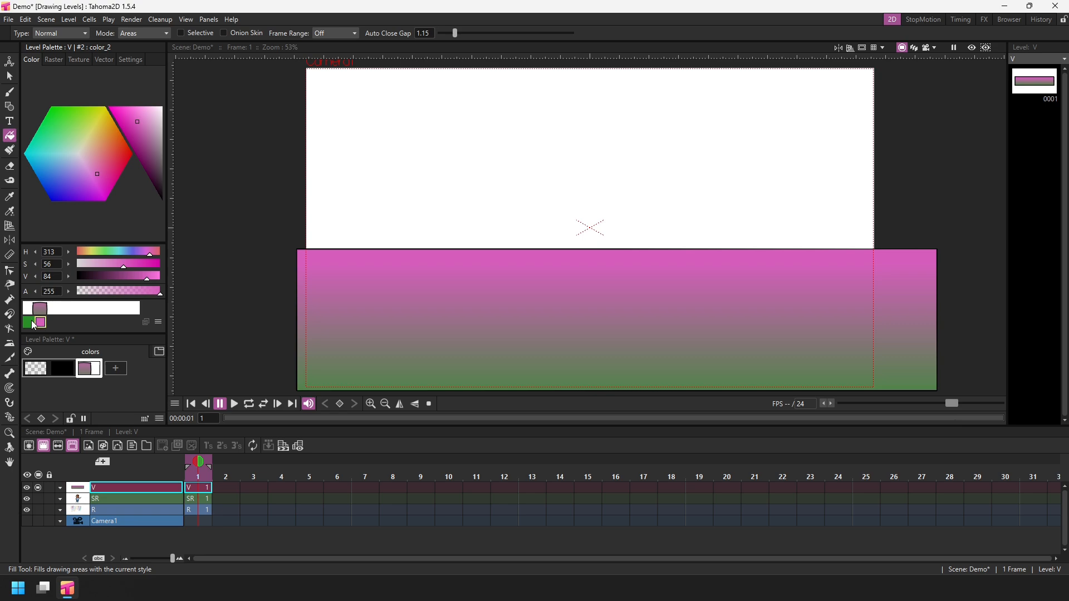
click(72, 136)
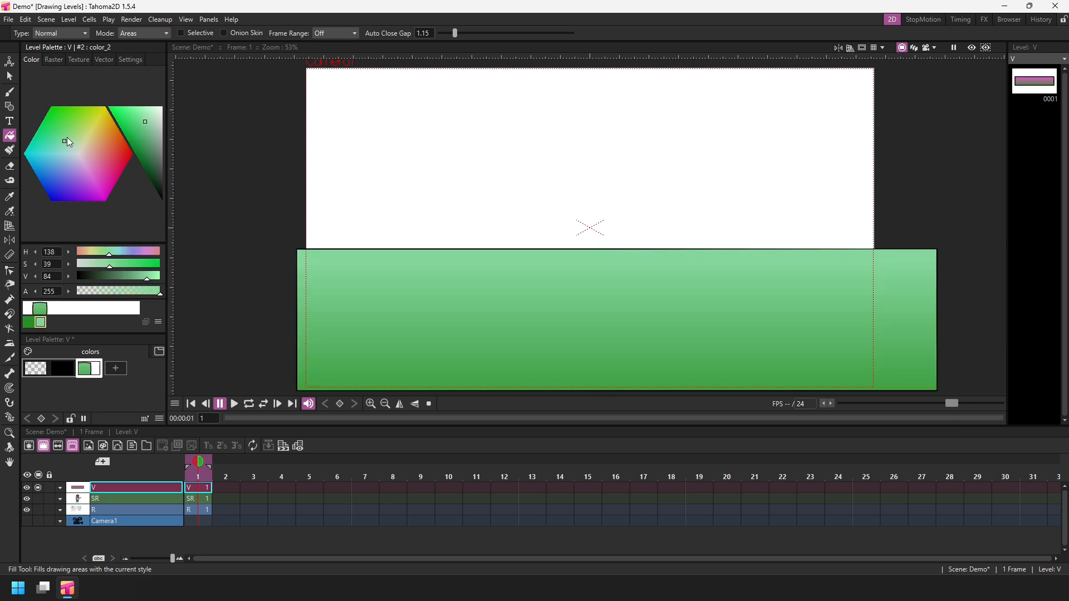
click(141, 118)
drag(141, 118, 145, 107)
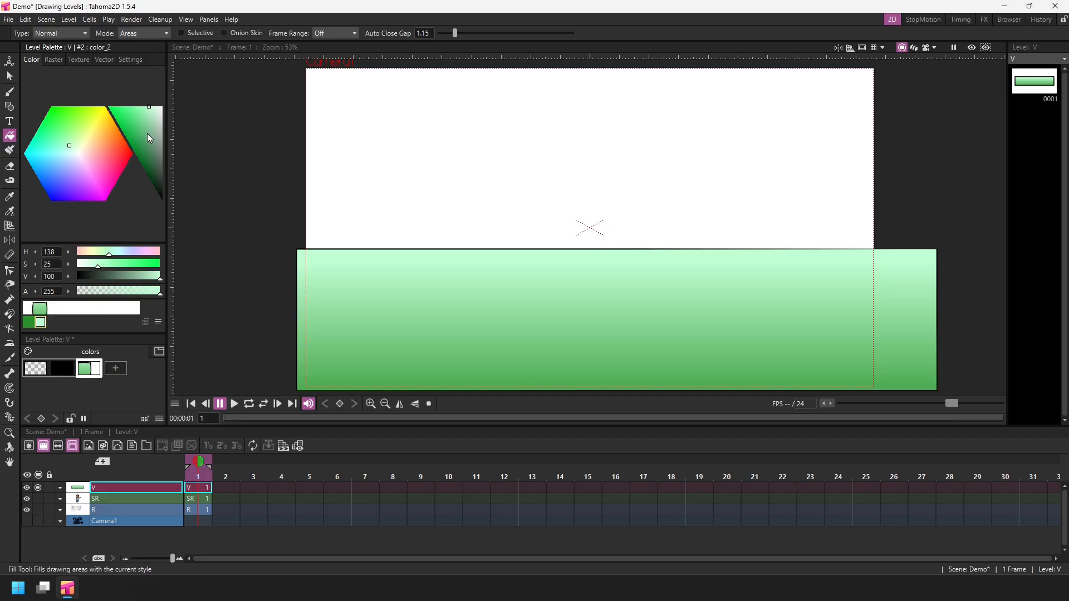
Adjust the first gradient colour to H 120, S 77, V 50 and save the scene.
click(28, 323)
click(41, 323)
click(29, 323)
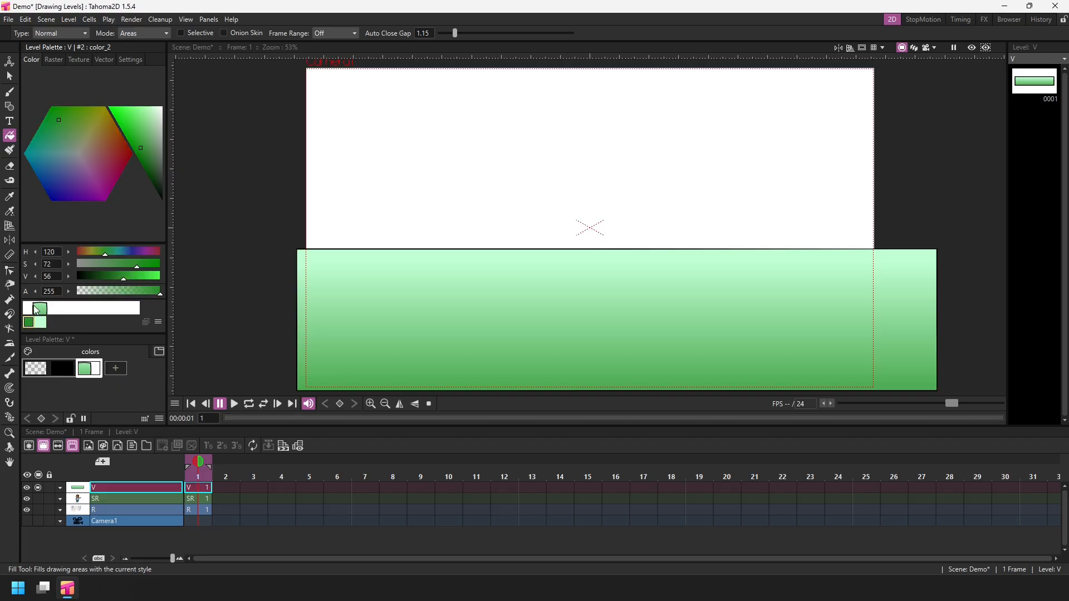
drag(142, 149, 138, 153)
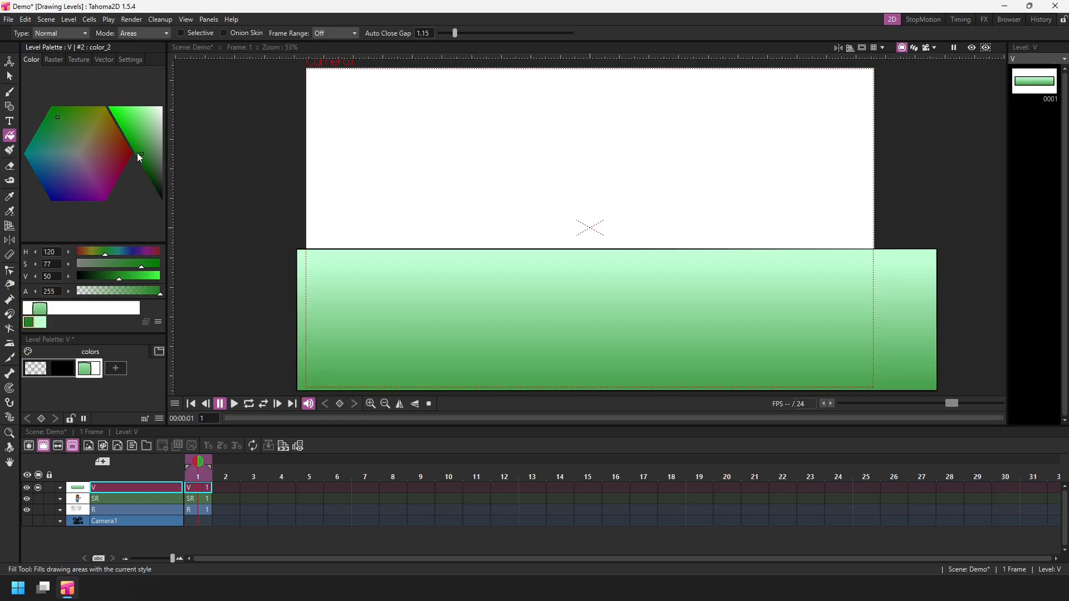
key(ctrl+s)
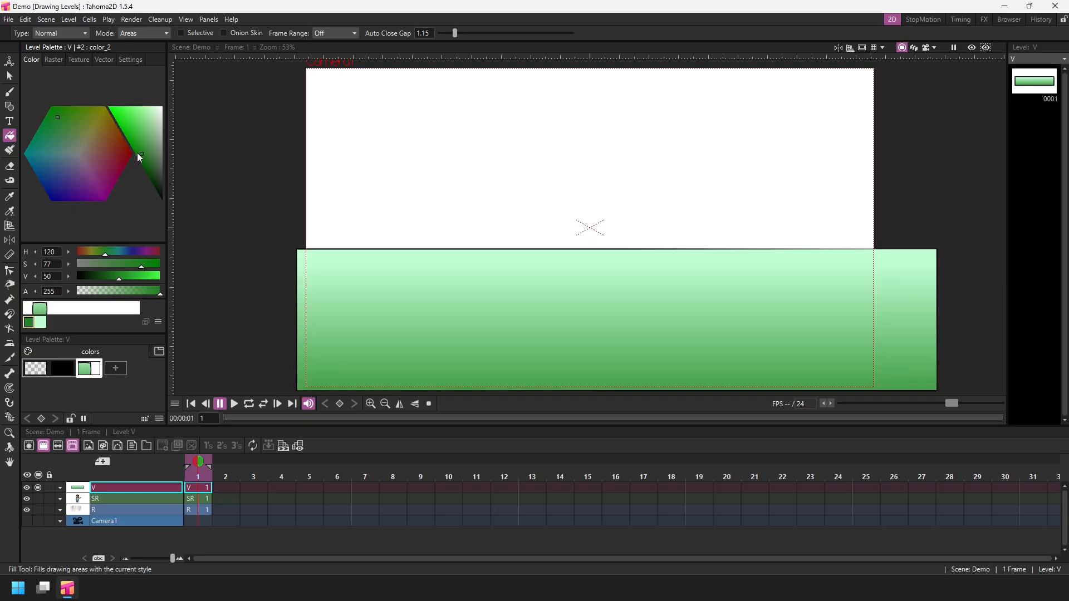
Set the gradient's Y position to 53.13 and smoothness to 188.13, then save the scene.
click(126, 61)
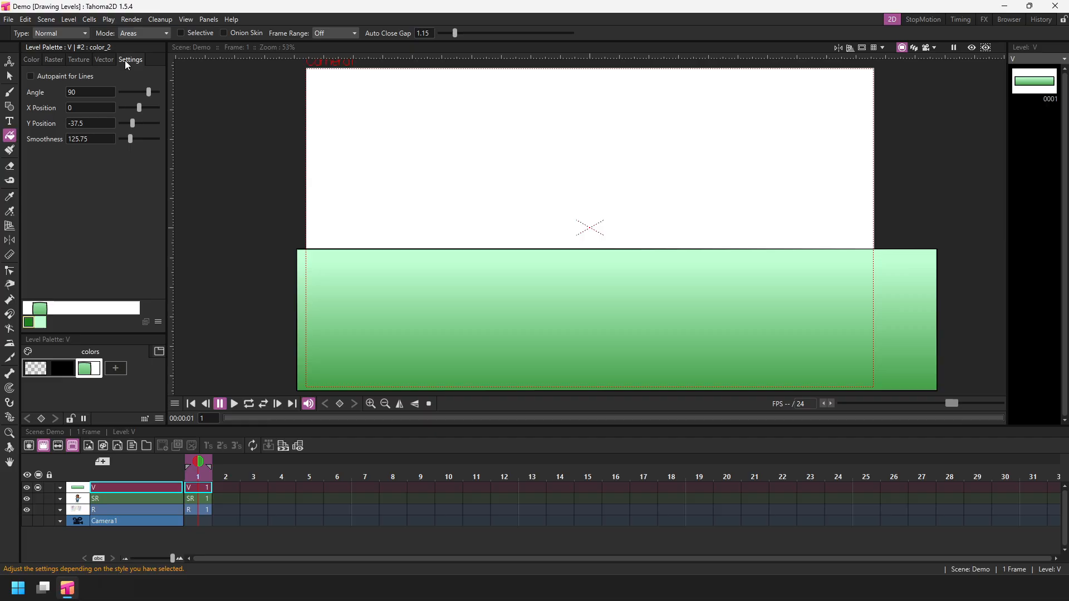
mouse_move(131, 123)
mouse_down()
mouse_move(112, 124)
mouse_move(169, 123)
mouse_move(122, 139)
mouse_move(135, 139)
mouse_up()
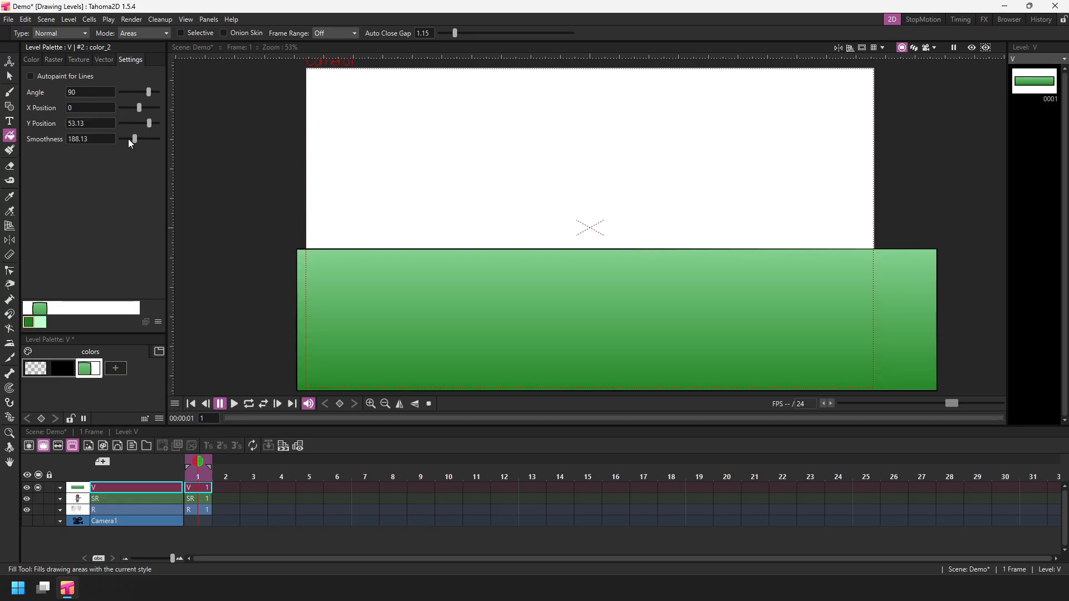
key(ctrl+s)
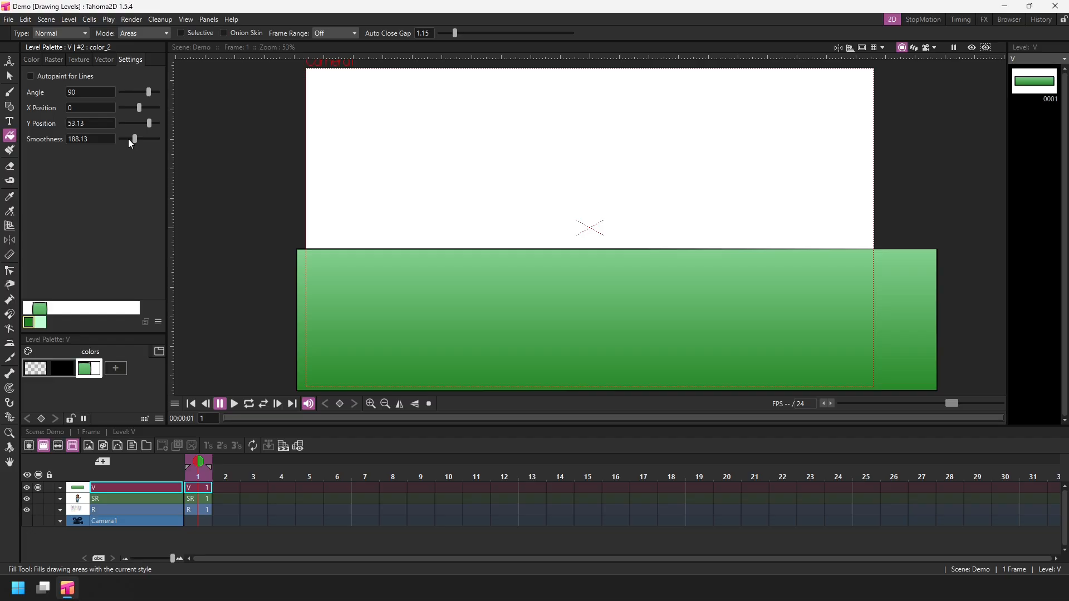
Select the ground rectangle, remove its outline by applying the empty style, and save the scene.
click(9, 79)
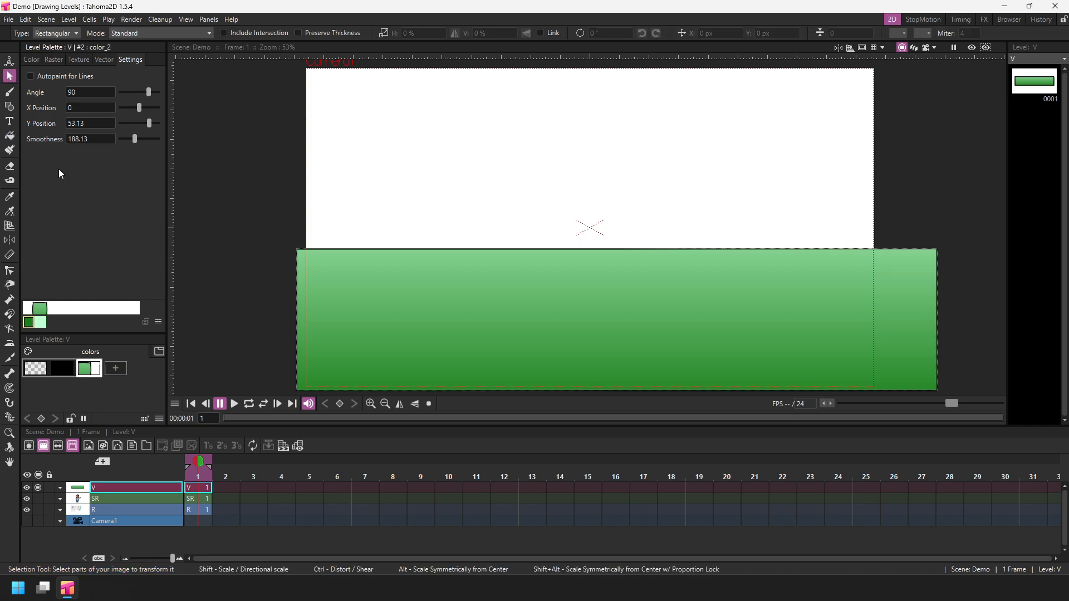
click(309, 251)
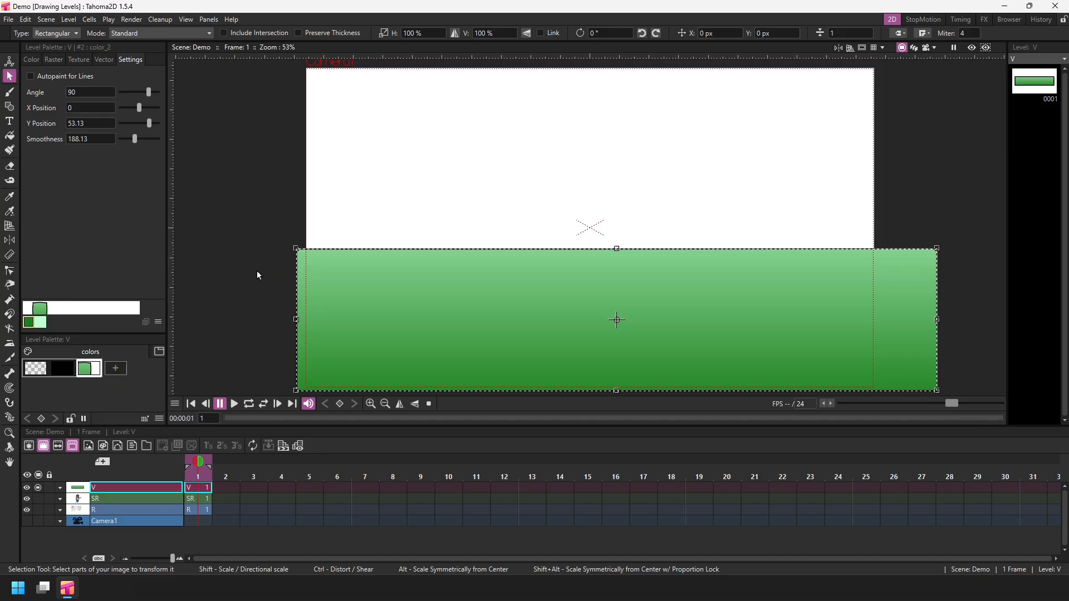
click(34, 371)
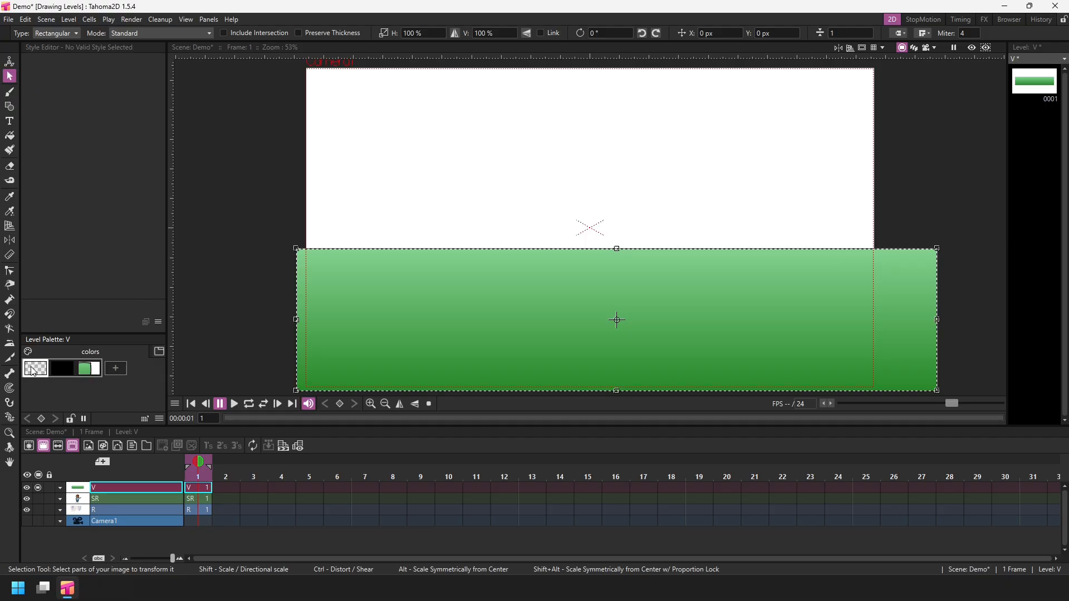
click(233, 270)
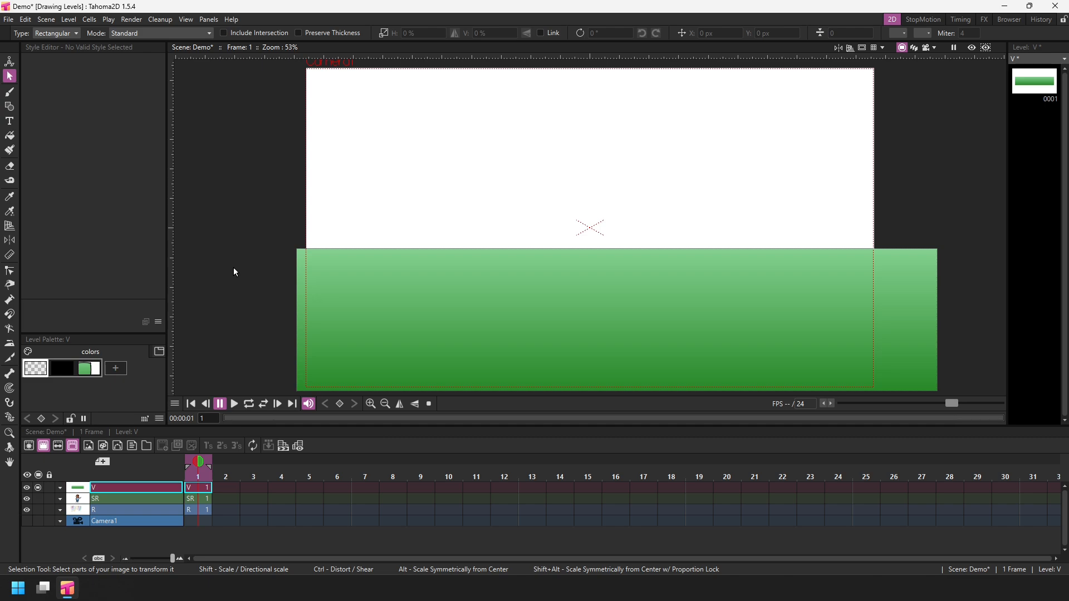
key(ctrl+s)
Draw a black rectangle with the Geometry tool covering the upper half of the camera frame.
click(58, 368)
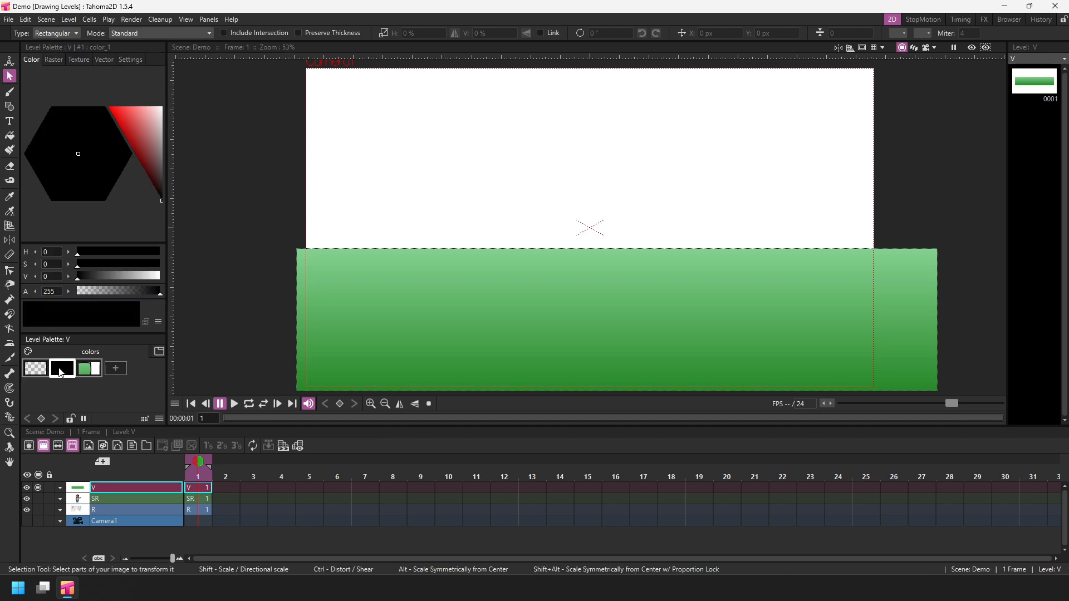
click(9, 106)
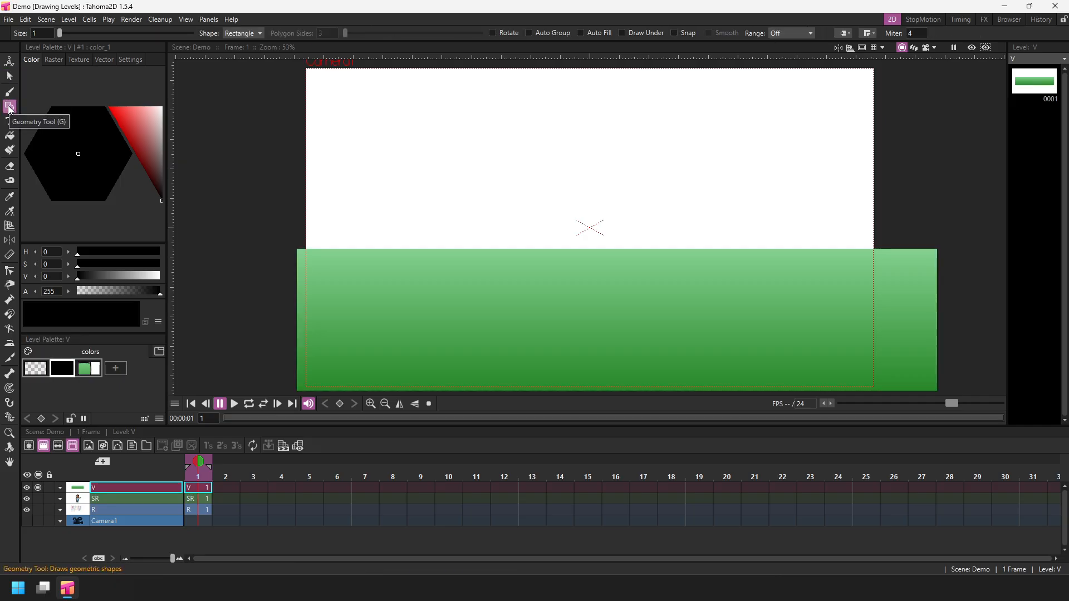
drag(294, 63, 898, 257)
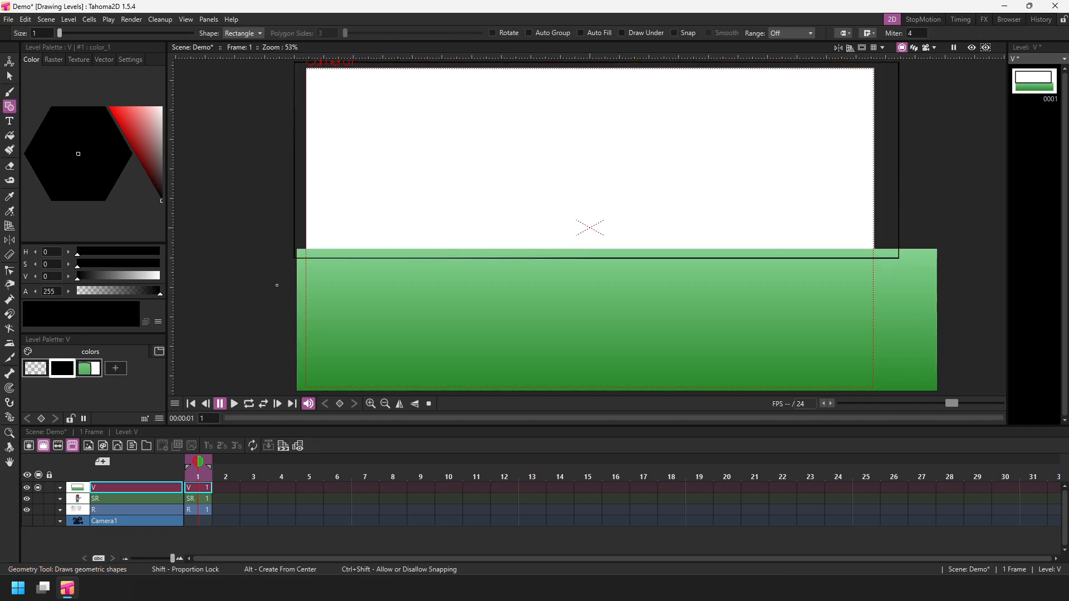
Add a new style set to the linear gradient and fill the upper rectangle with it.
click(115, 368)
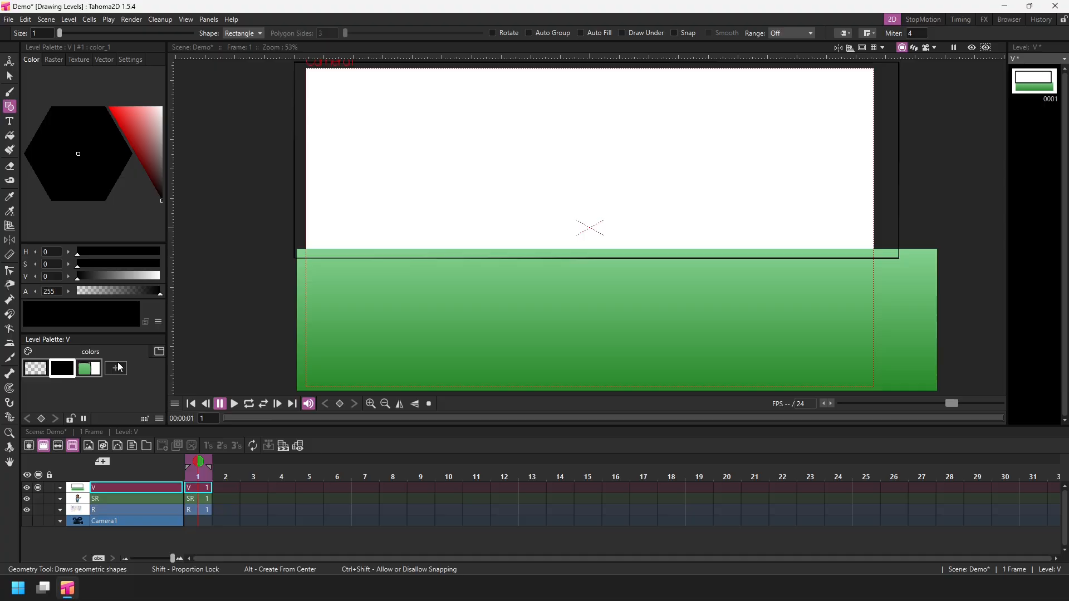
click(104, 59)
click(48, 143)
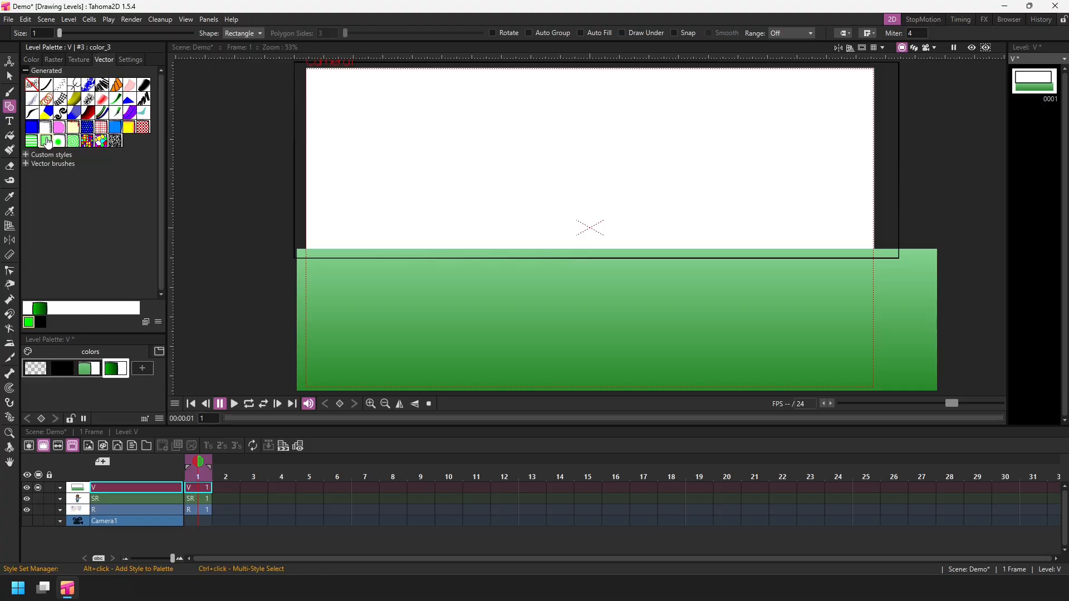
click(10, 136)
click(434, 109)
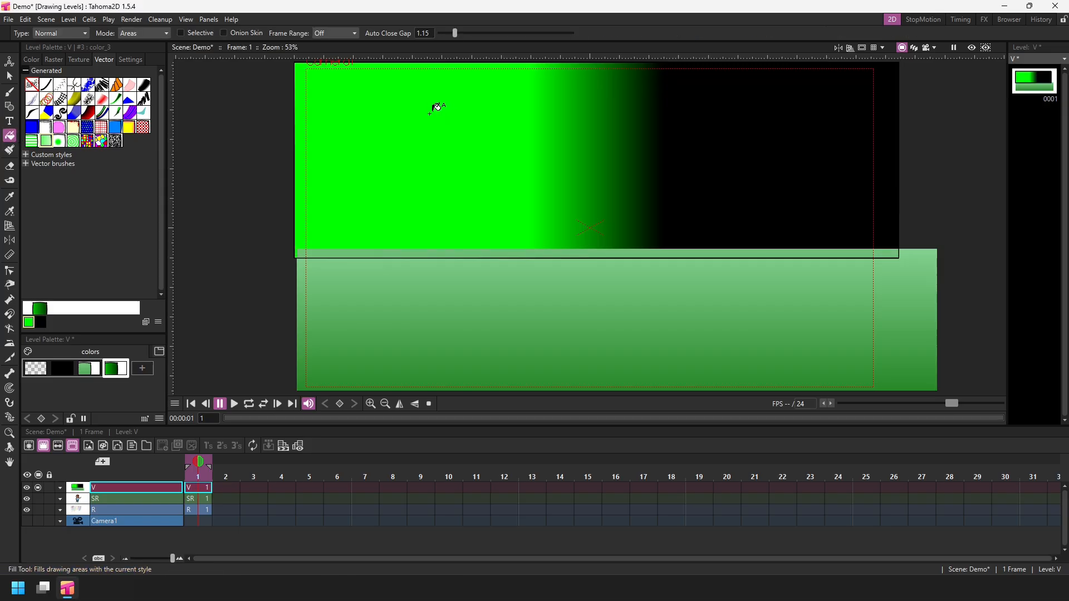
Set the new gradient's smoothness to 1 and its angle to 90.
click(131, 59)
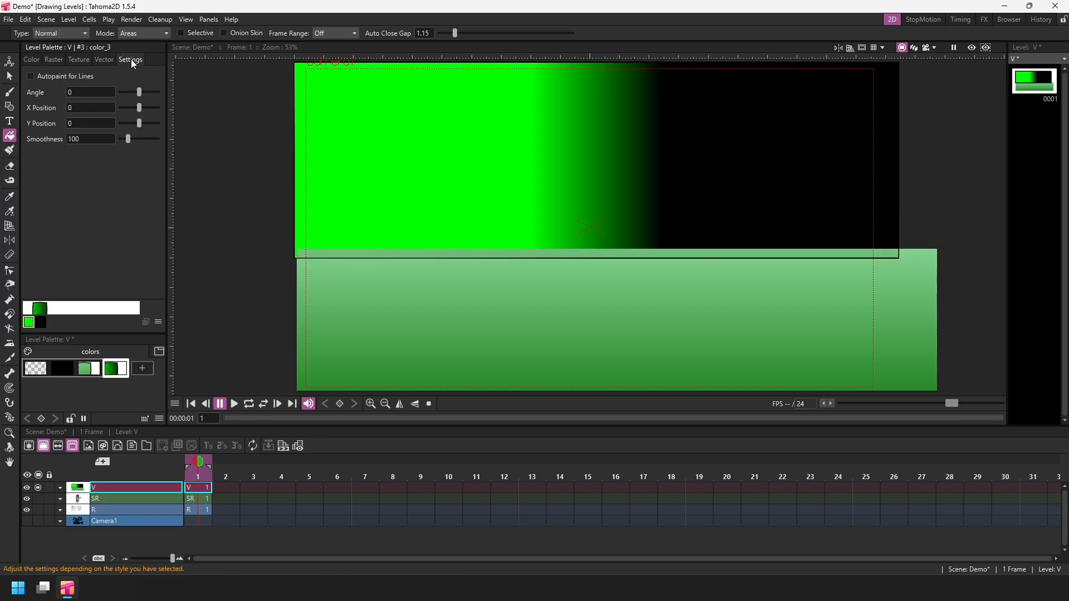
drag(129, 138, 114, 145)
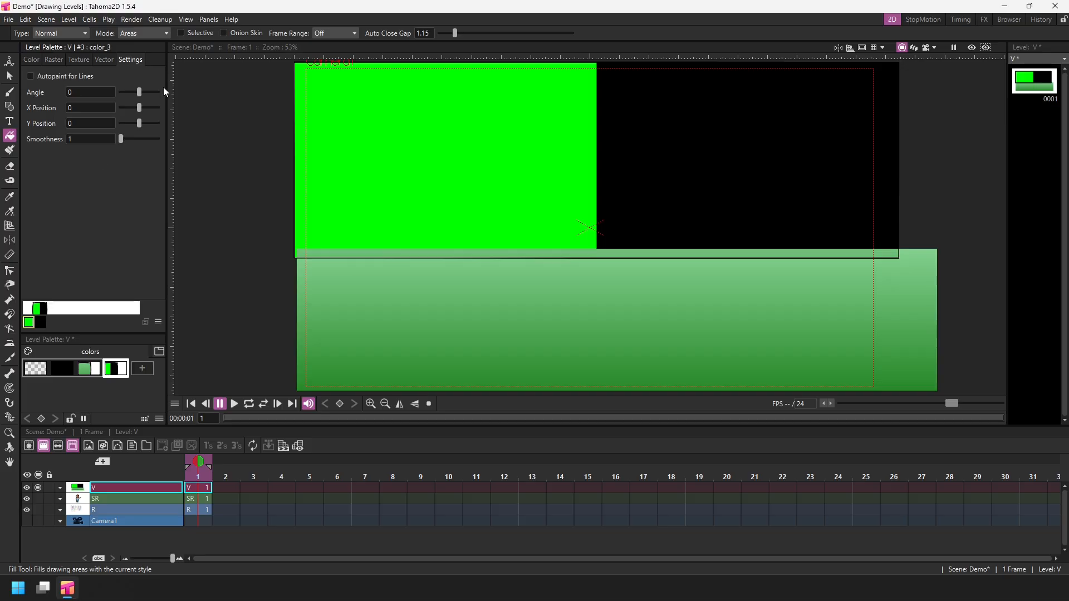
drag(145, 91, 146, 89)
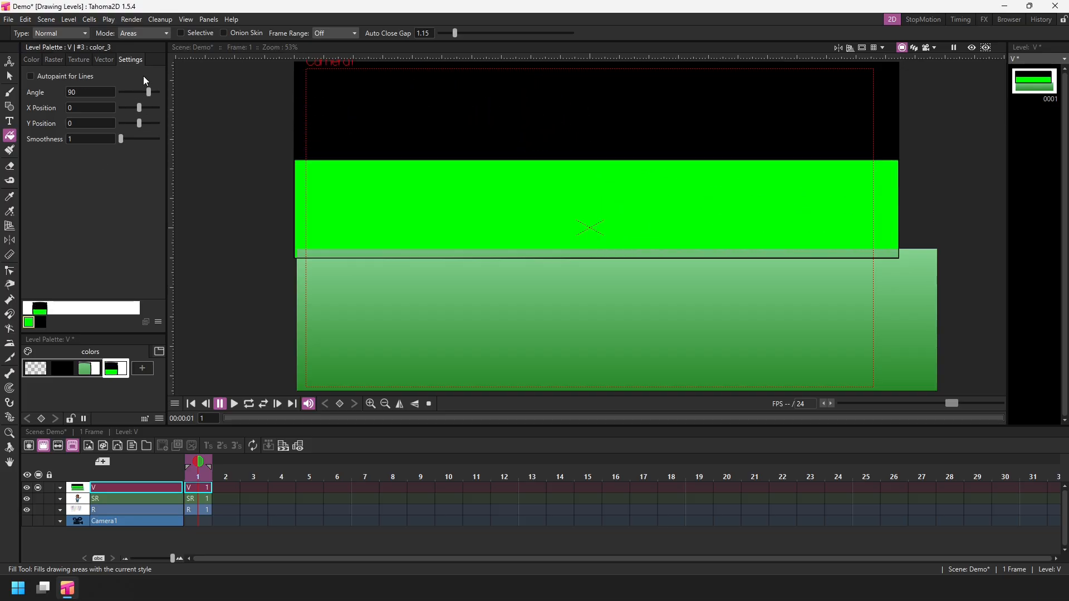
double_click(71, 93)
Set the upper gradient's colours to cyan and light blue (H 218, S 47, V 100).
click(34, 60)
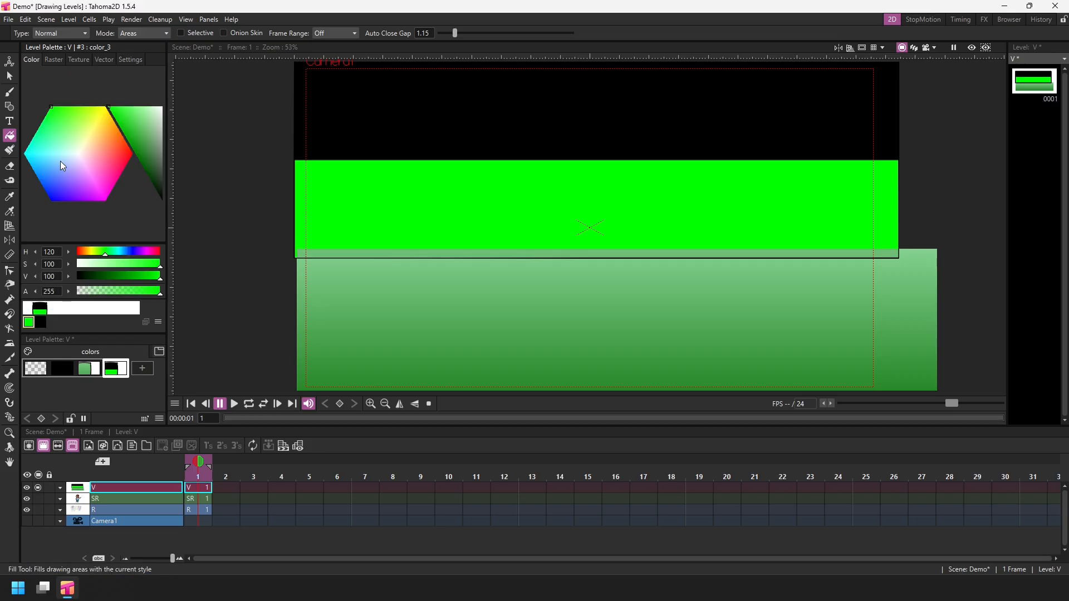
drag(61, 164, 44, 158)
click(44, 316)
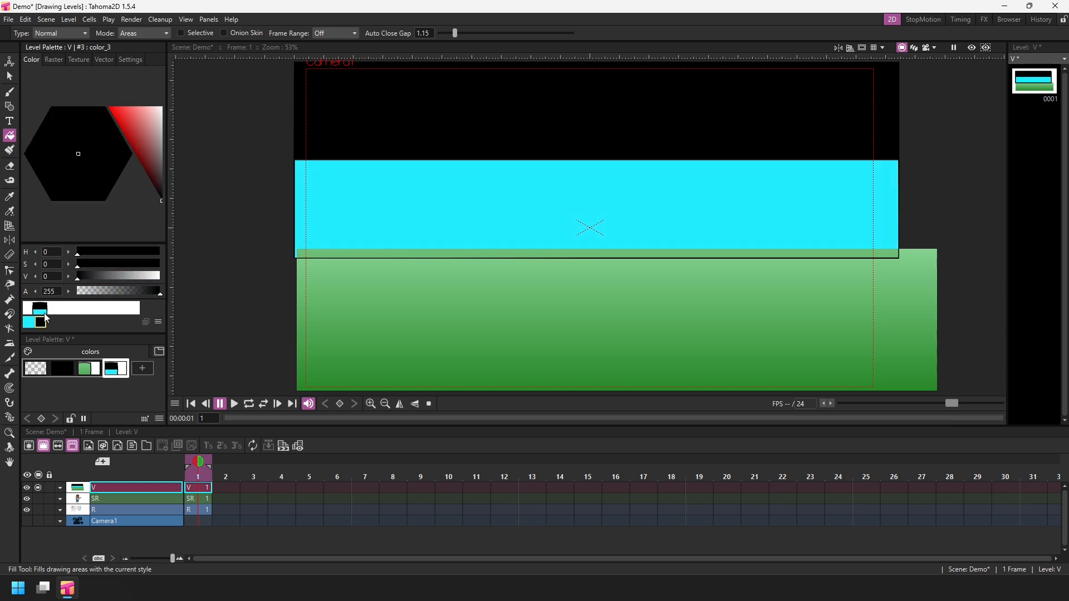
click(145, 142)
drag(91, 132, 61, 168)
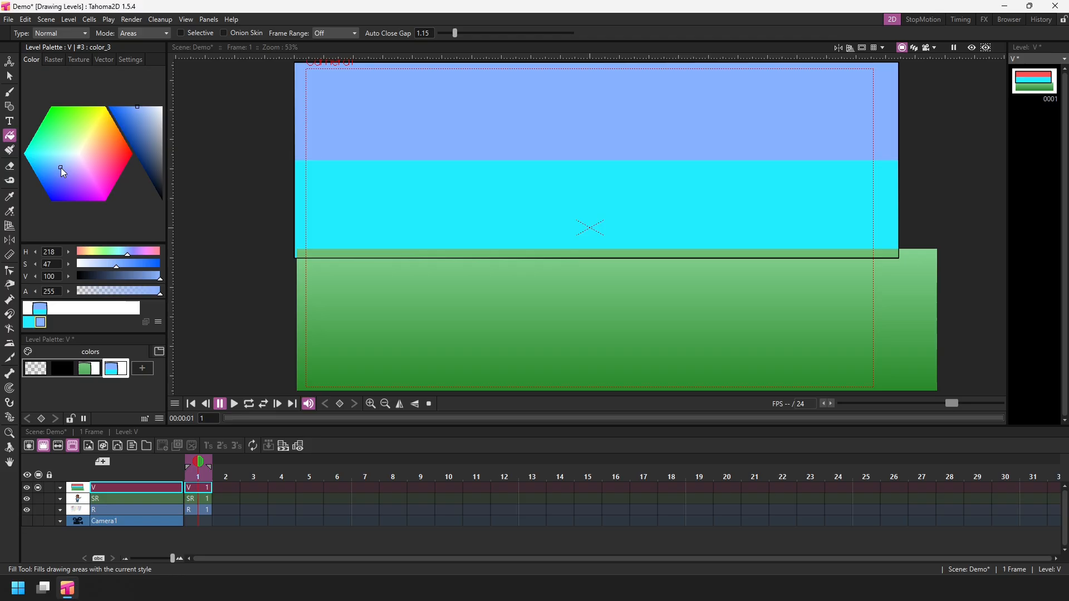
Raise the upper gradient's smoothness, change one colour to blue-cyan (H 182, S 63, V 100), and save the scene.
click(131, 59)
drag(121, 139, 127, 139)
click(31, 59)
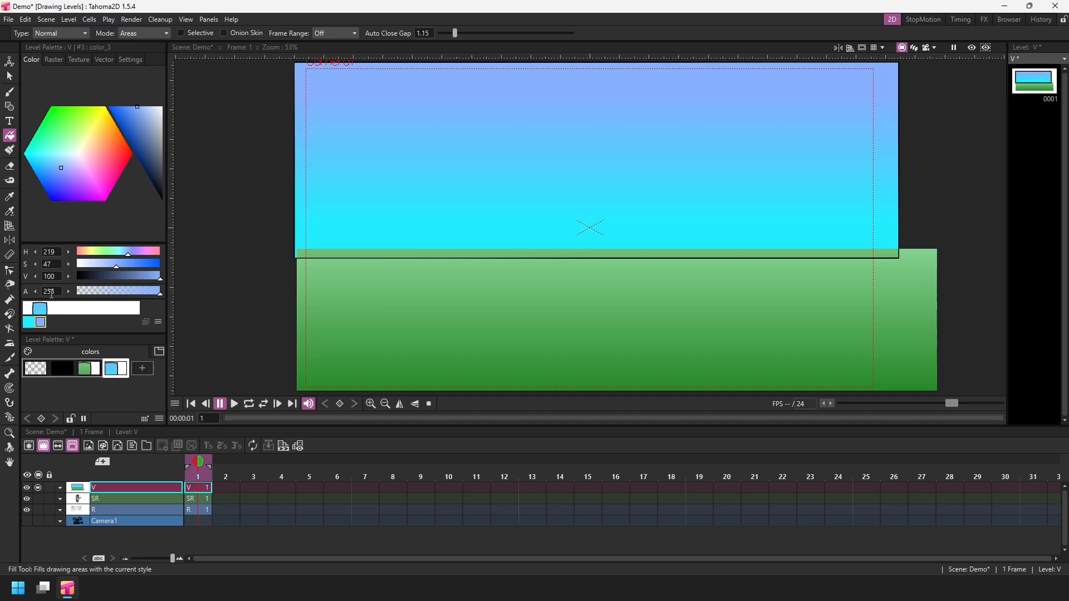
mouse_move(62, 169)
mouse_down()
mouse_move(53, 176)
mouse_move(44, 156)
mouse_up()
click(31, 321)
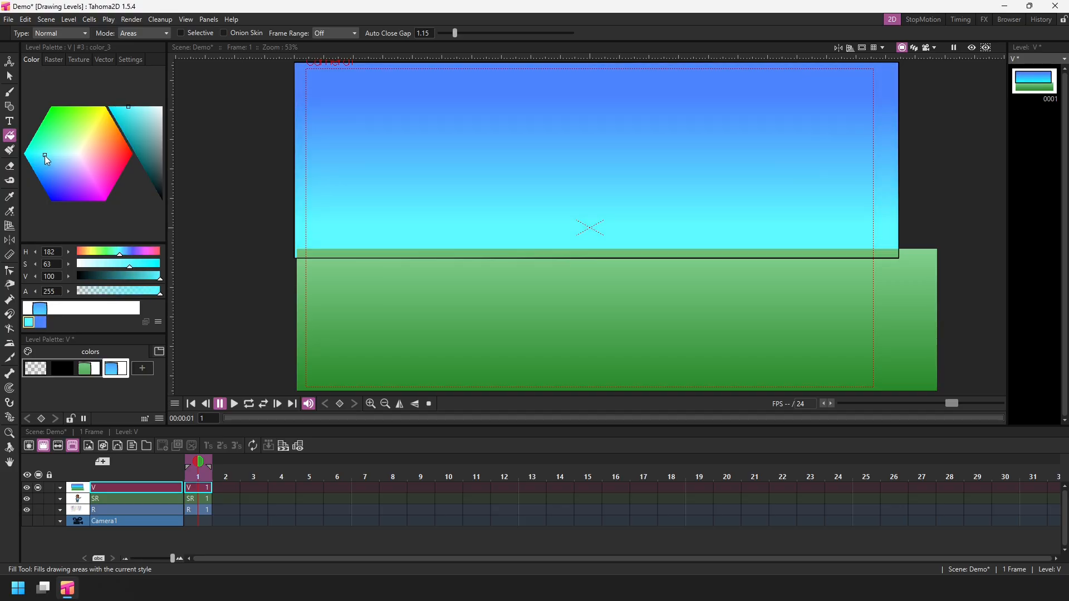
key(ctrl+s)
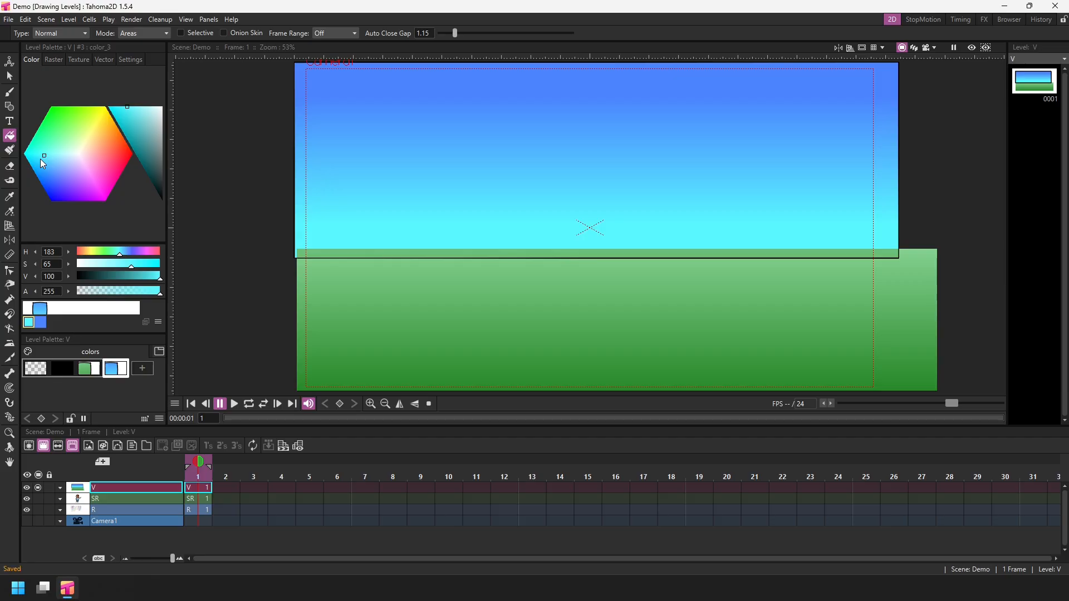
Select the sky rectangle and remove its outline by applying the empty style.
key(s)
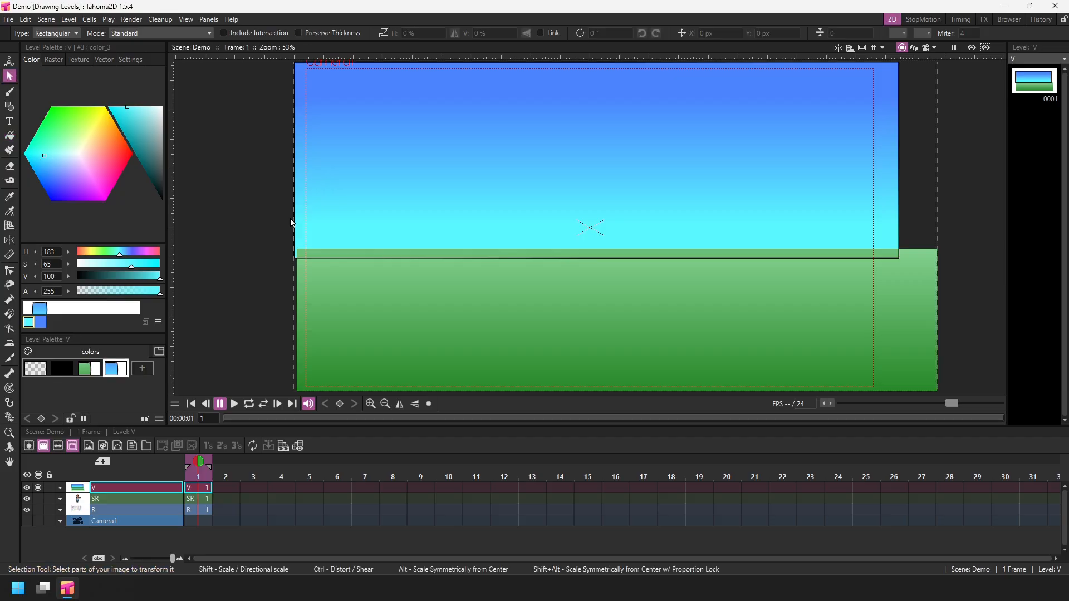
click(297, 242)
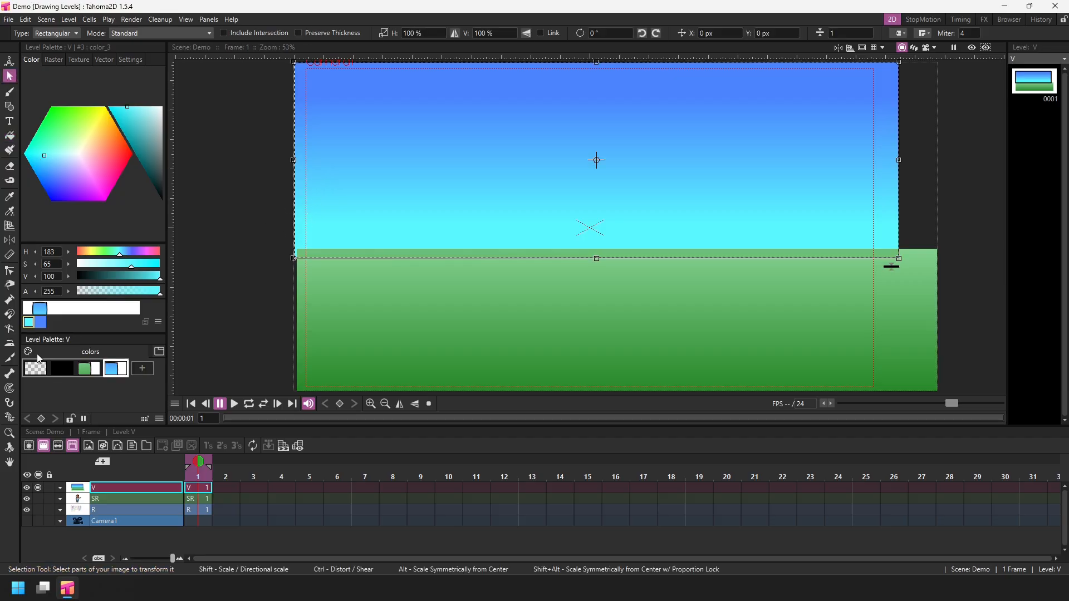
click(35, 372)
click(237, 264)
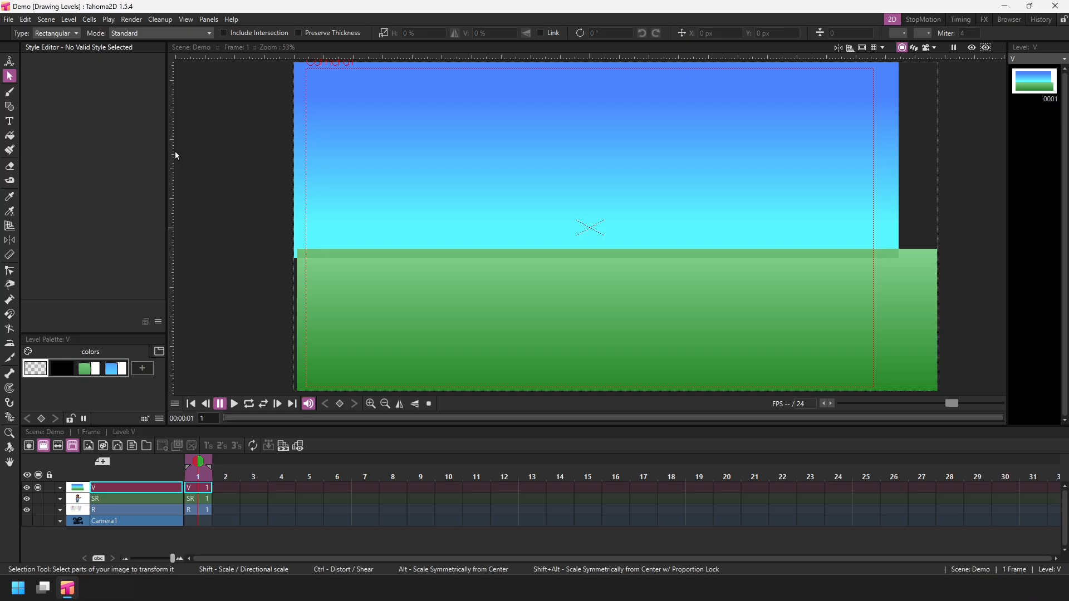
Raise the sky rectangle's bottom edge slightly so it meets the ground rectangle.
click(298, 210)
drag(600, 258, 598, 252)
click(245, 296)
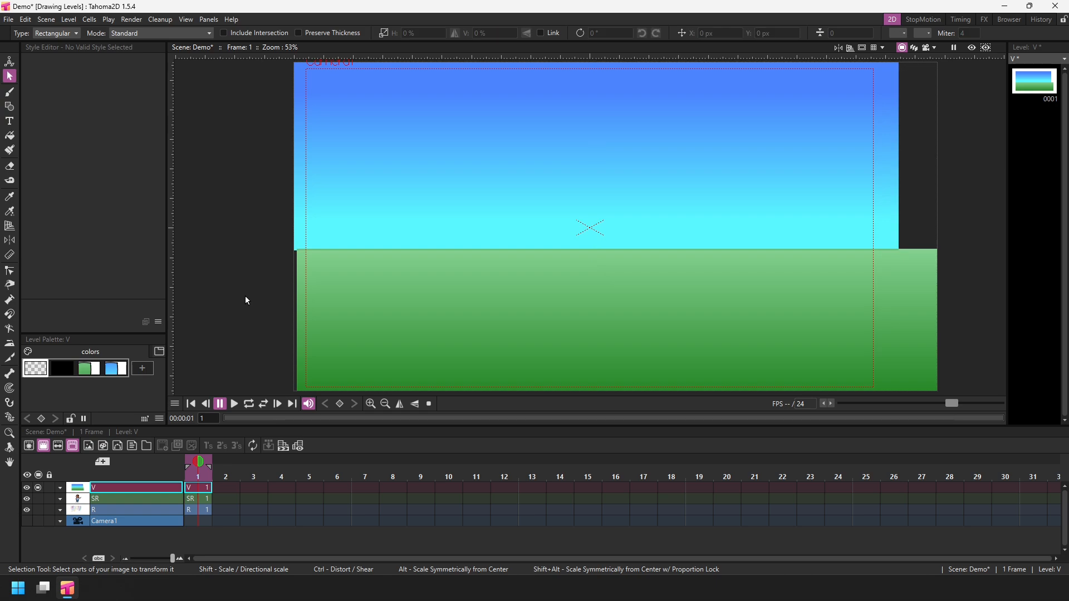
Save the scene and toggle the camera view on and off to preview the composition framed by the camera.
key(ctrl+s)
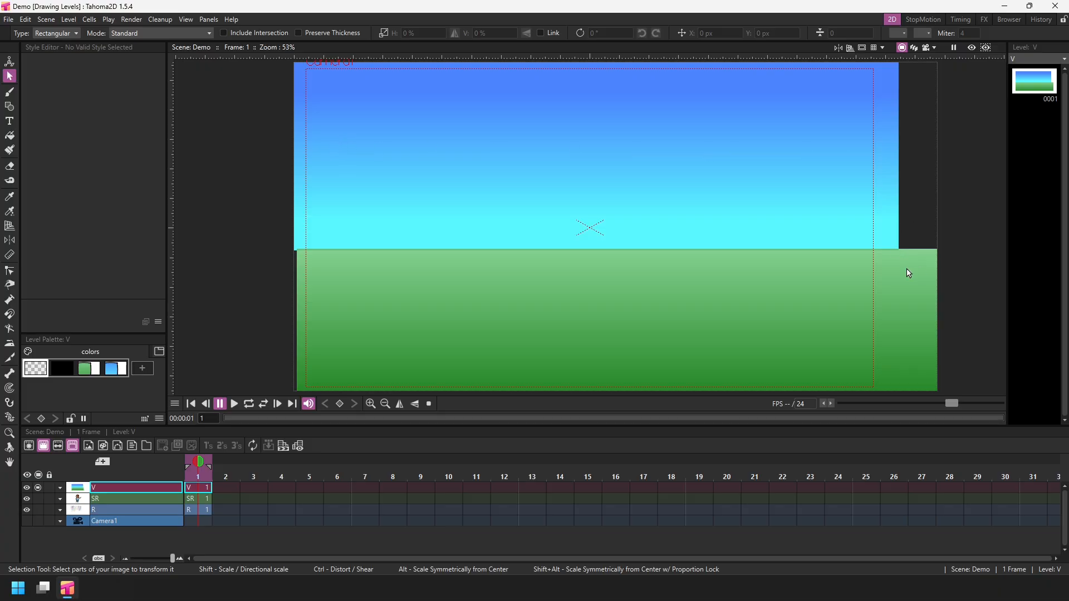
click(926, 49)
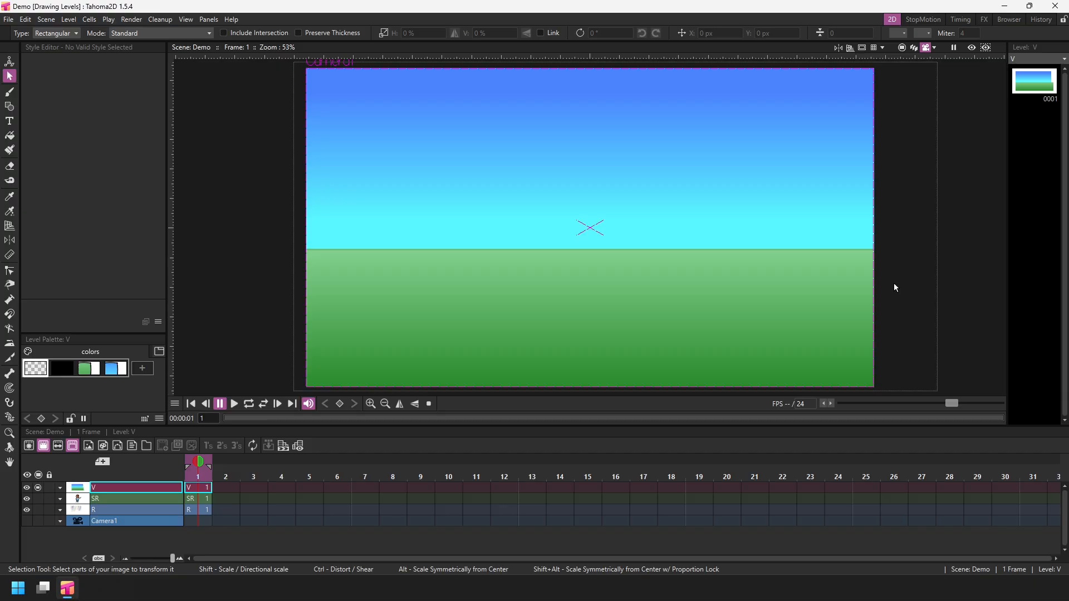
click(933, 47)
mouse_move(1001, 62)
mouse_down()
mouse_move(956, 65)
mouse_move(1008, 65)
mouse_up()
click(902, 48)
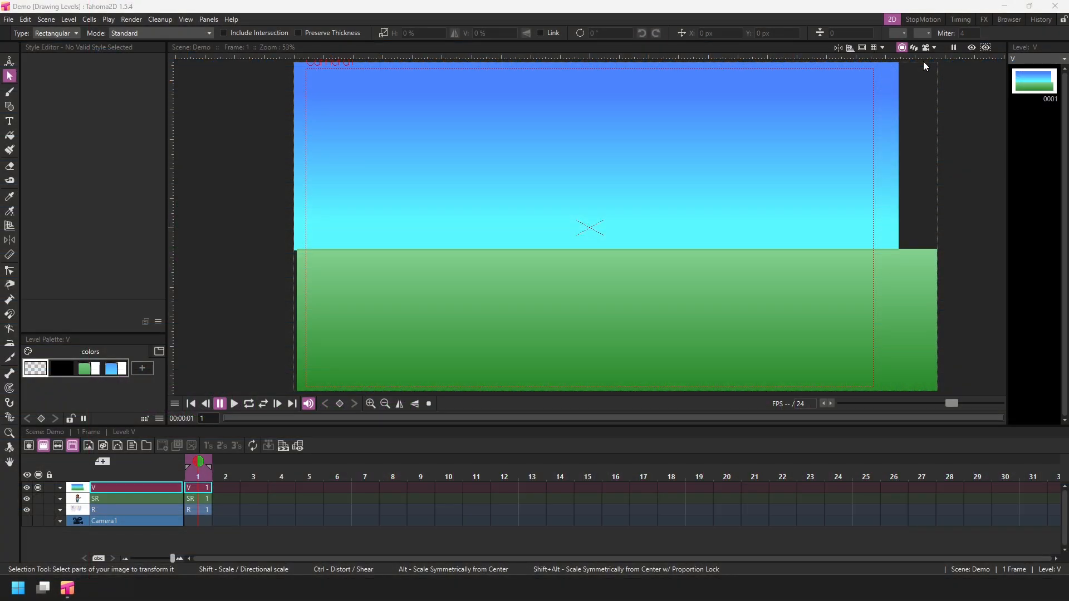
Open Preferences and set the Tools page's Toolbar Display Behaviour to Enable Tools For Level Only.
key(Right)
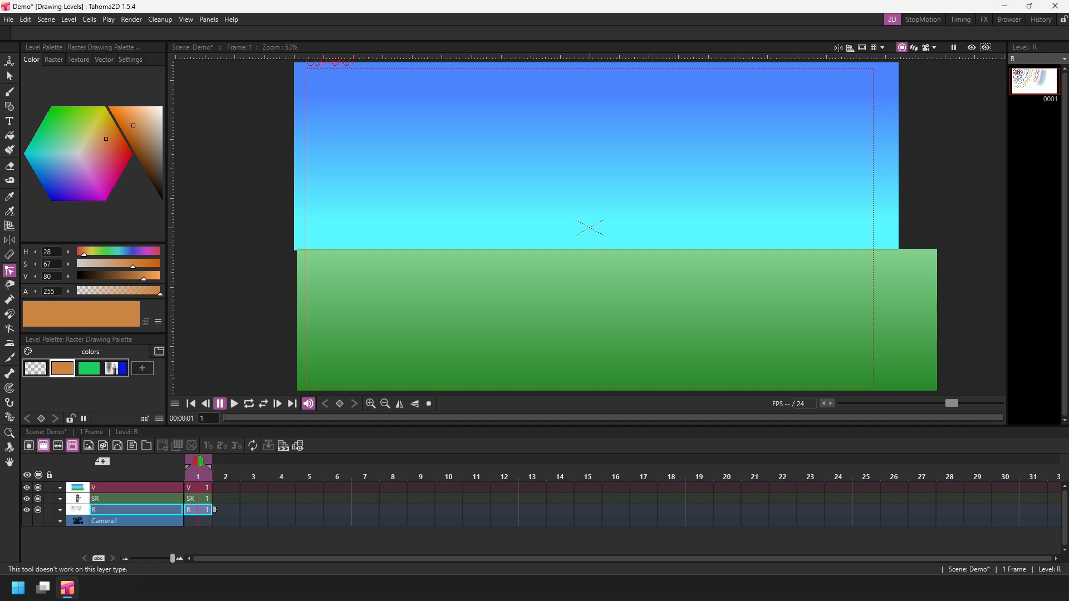
click(8, 19)
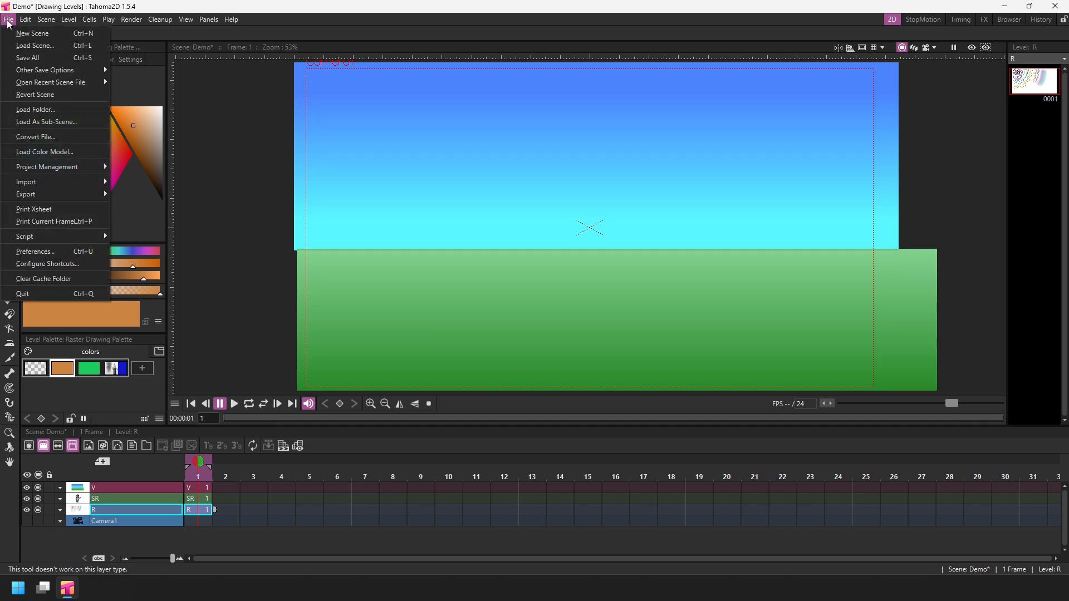
click(68, 252)
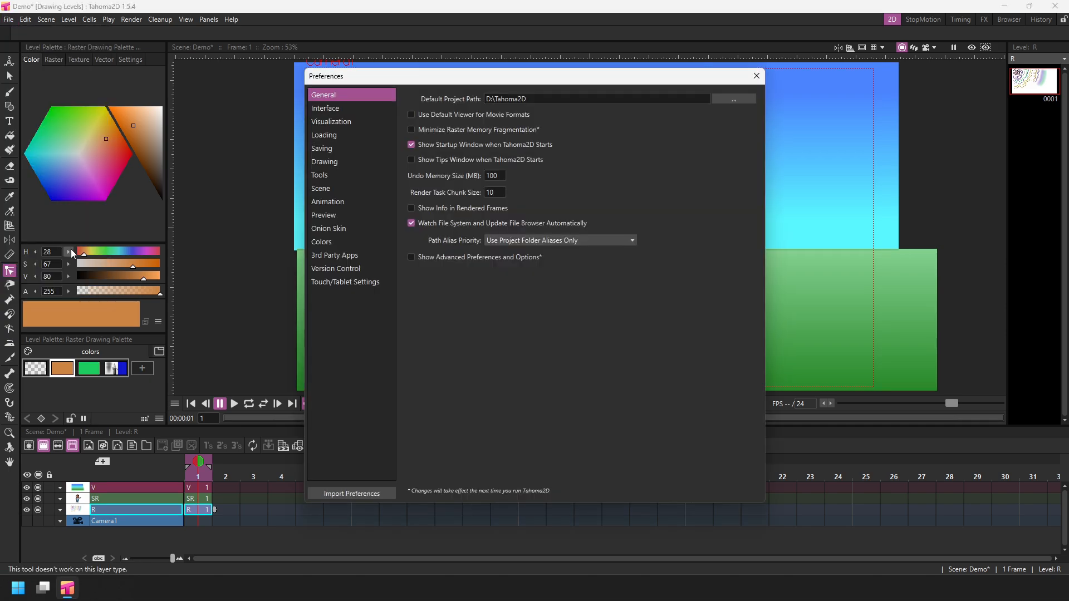
click(355, 179)
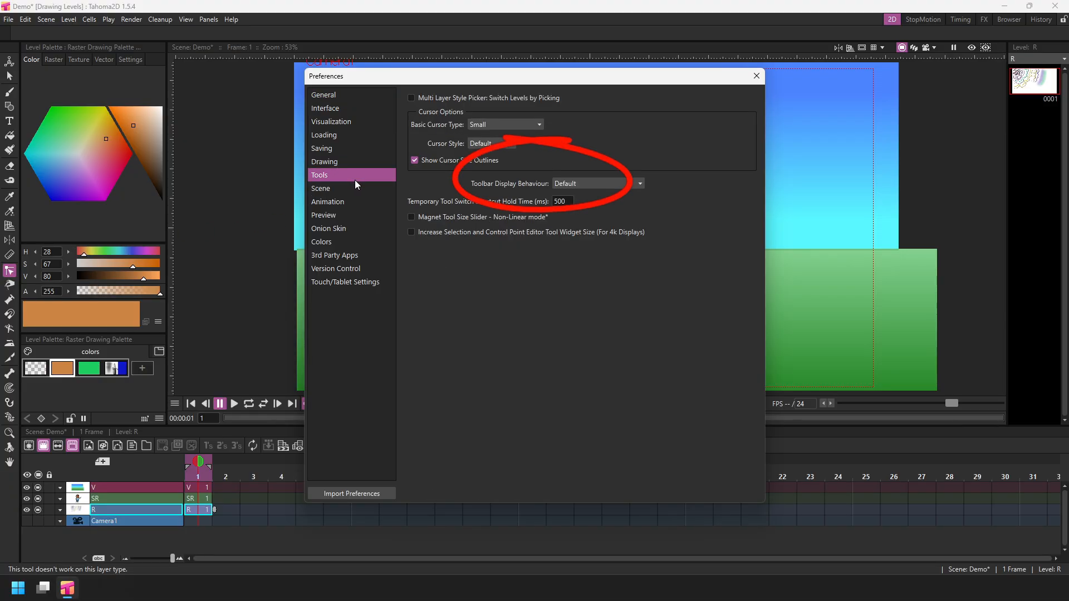
click(630, 183)
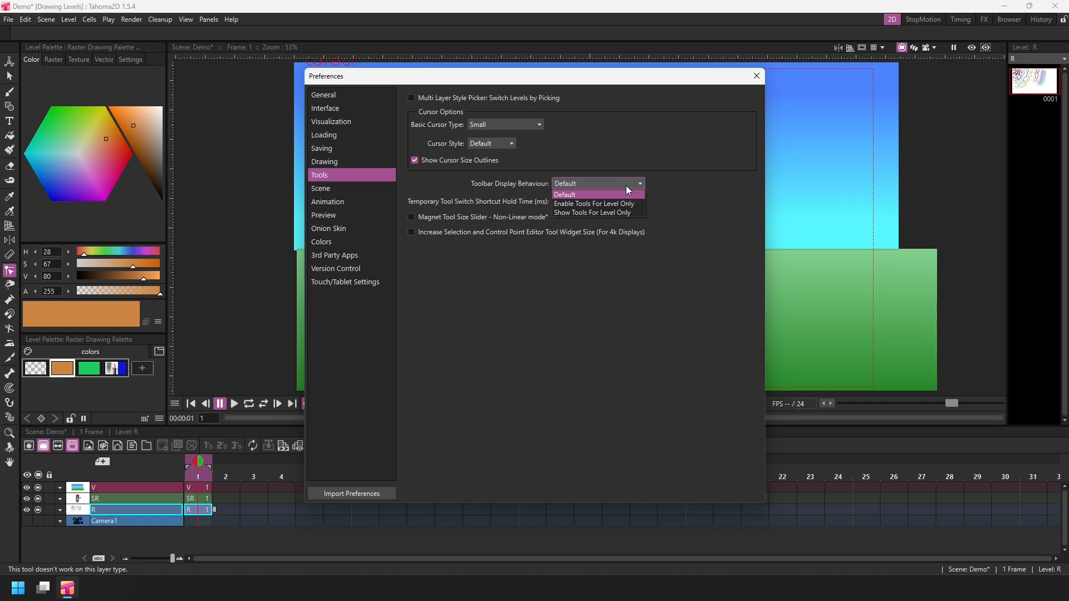
click(637, 204)
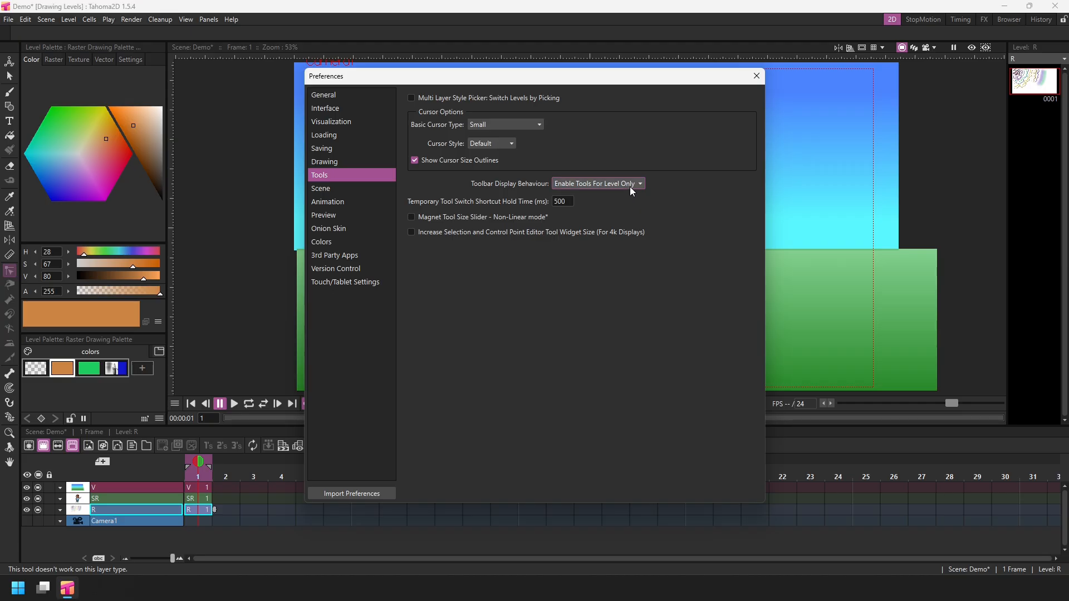
Switch Toolbar Display Behaviour to Show Tools For Level Only and select the vector and raster level cells to compare toolbars.
click(630, 185)
click(633, 210)
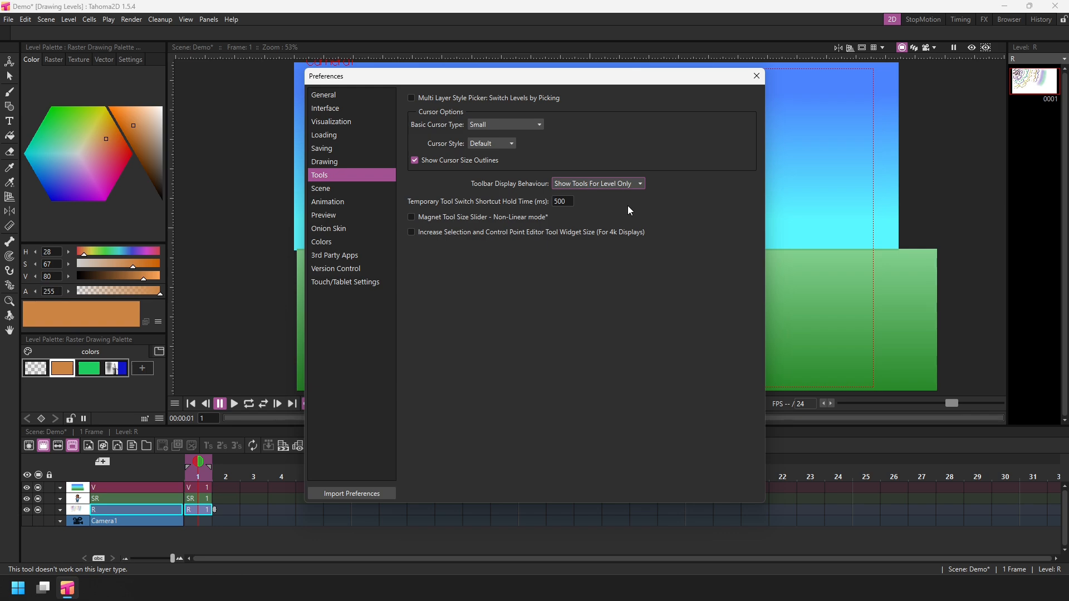
click(195, 499)
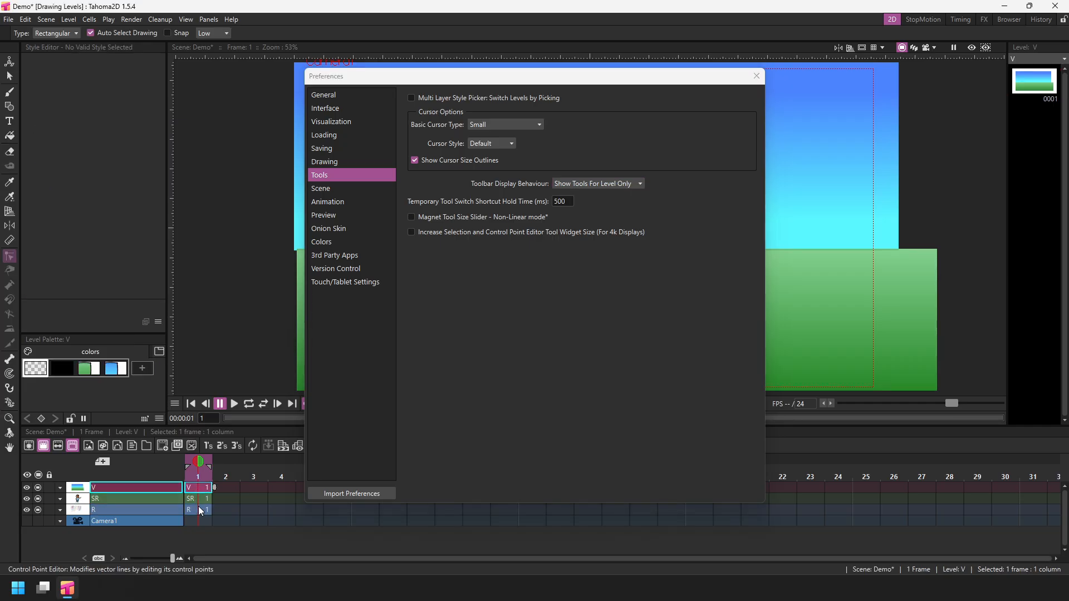
click(198, 509)
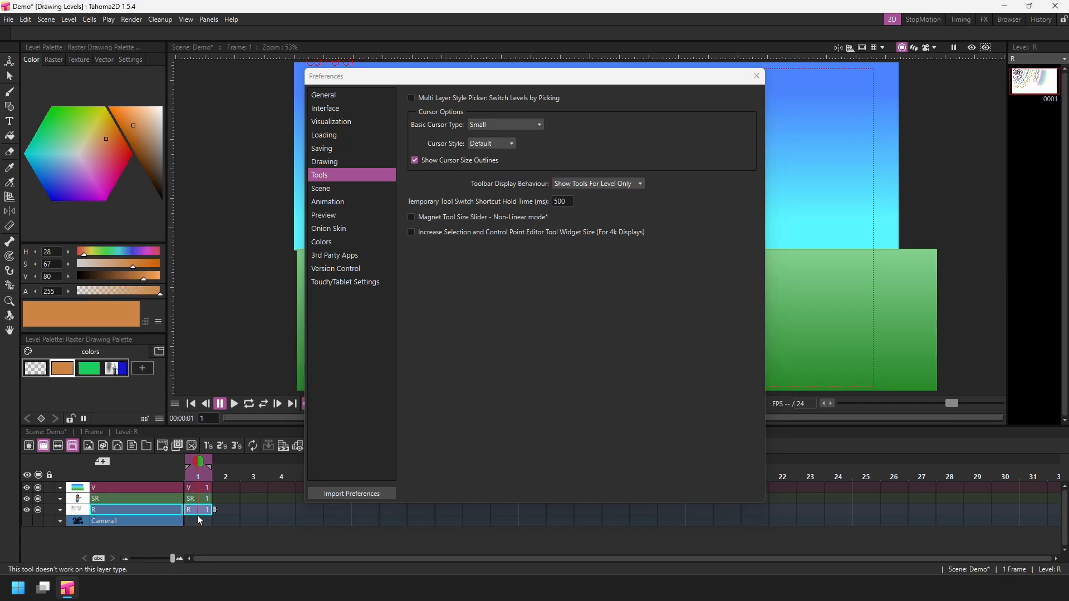
Set Toolbar Display Behaviour back to Enable Tools For Level Only.
click(624, 184)
click(617, 205)
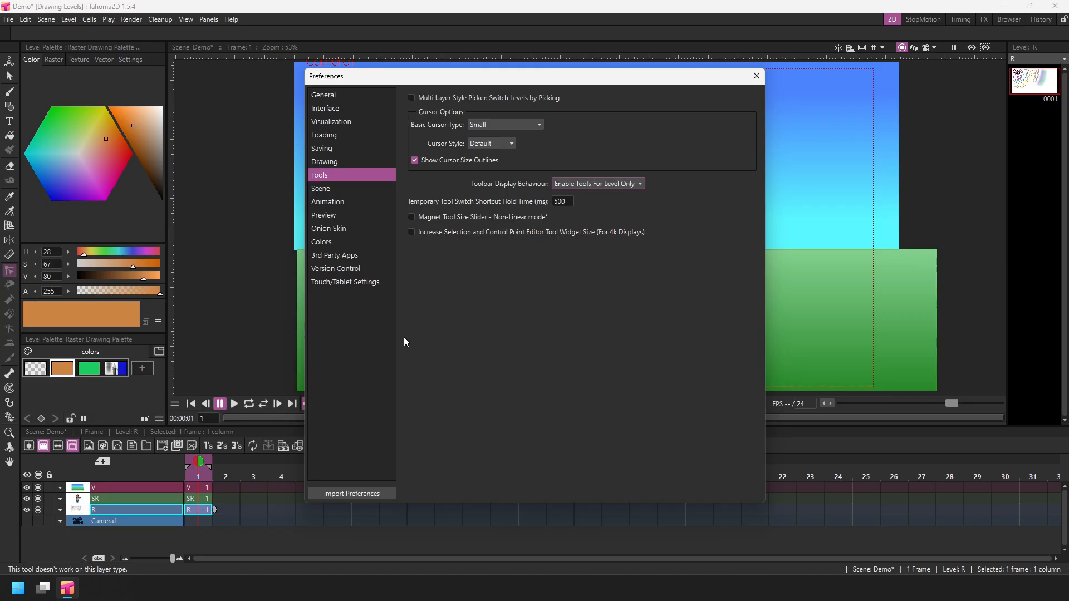